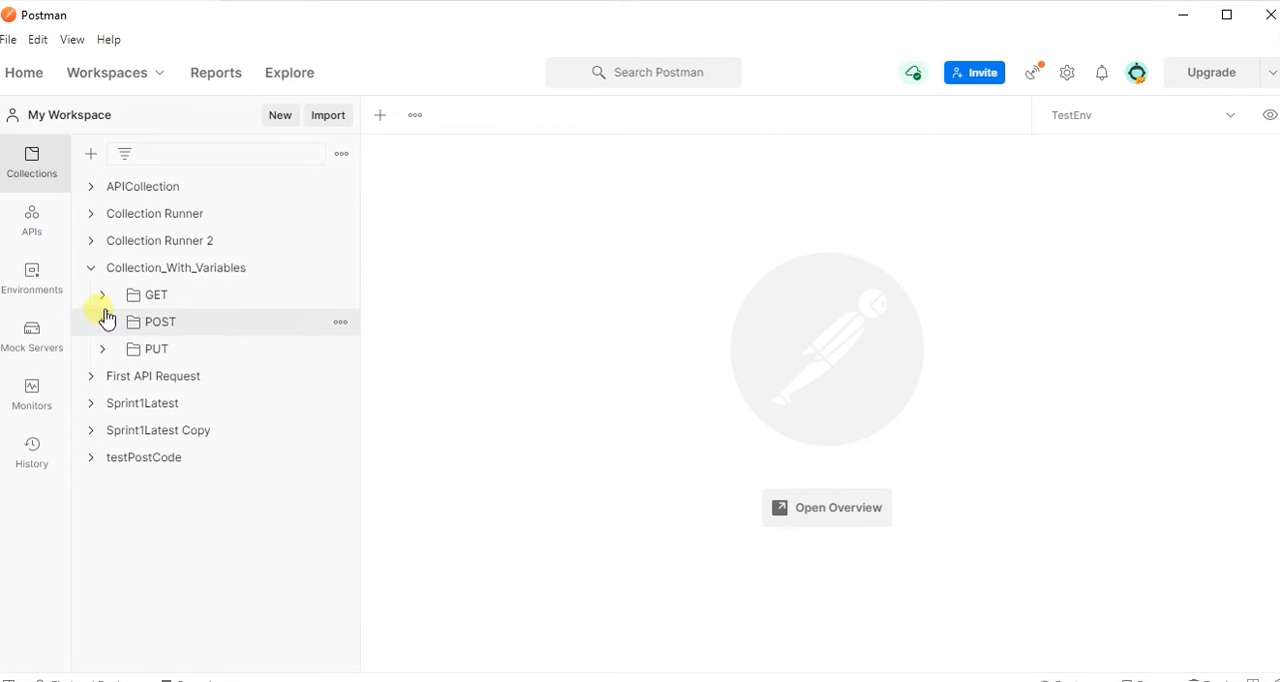
Open the GET_ListUsers and GET_SingleUsers requests from the GET folder of Collection_With_Variables in separate tabs.
click(103, 295)
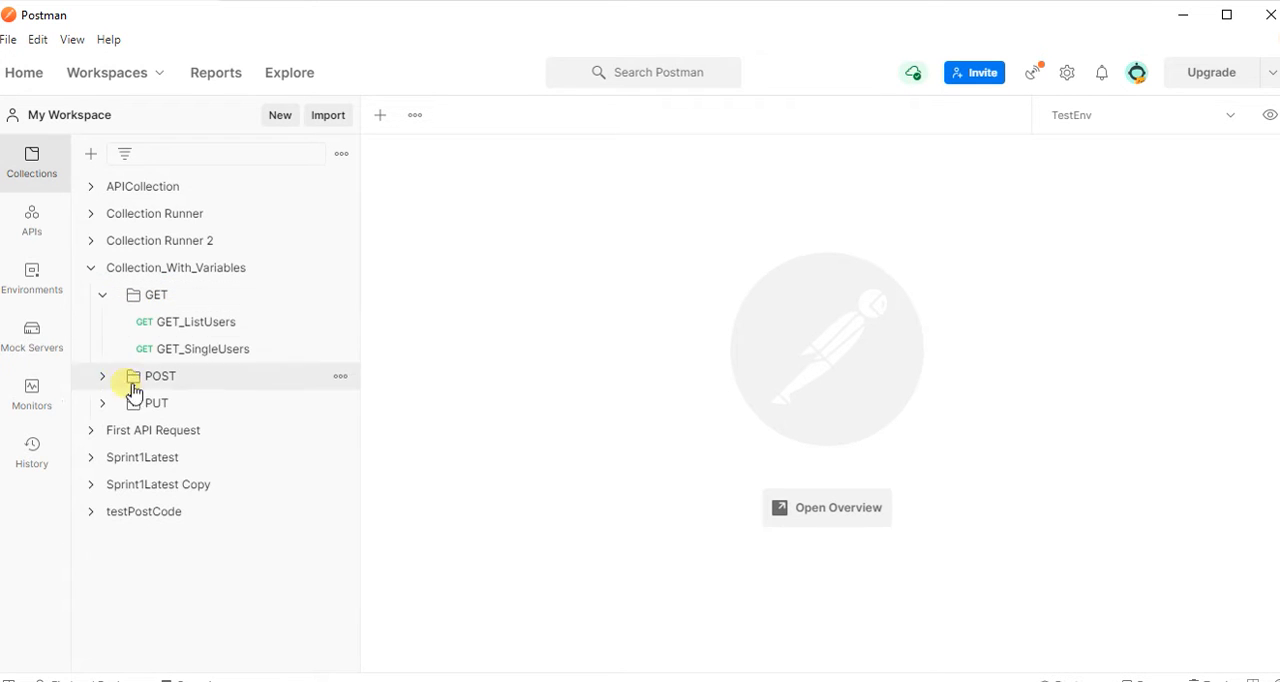
right_click(196, 333)
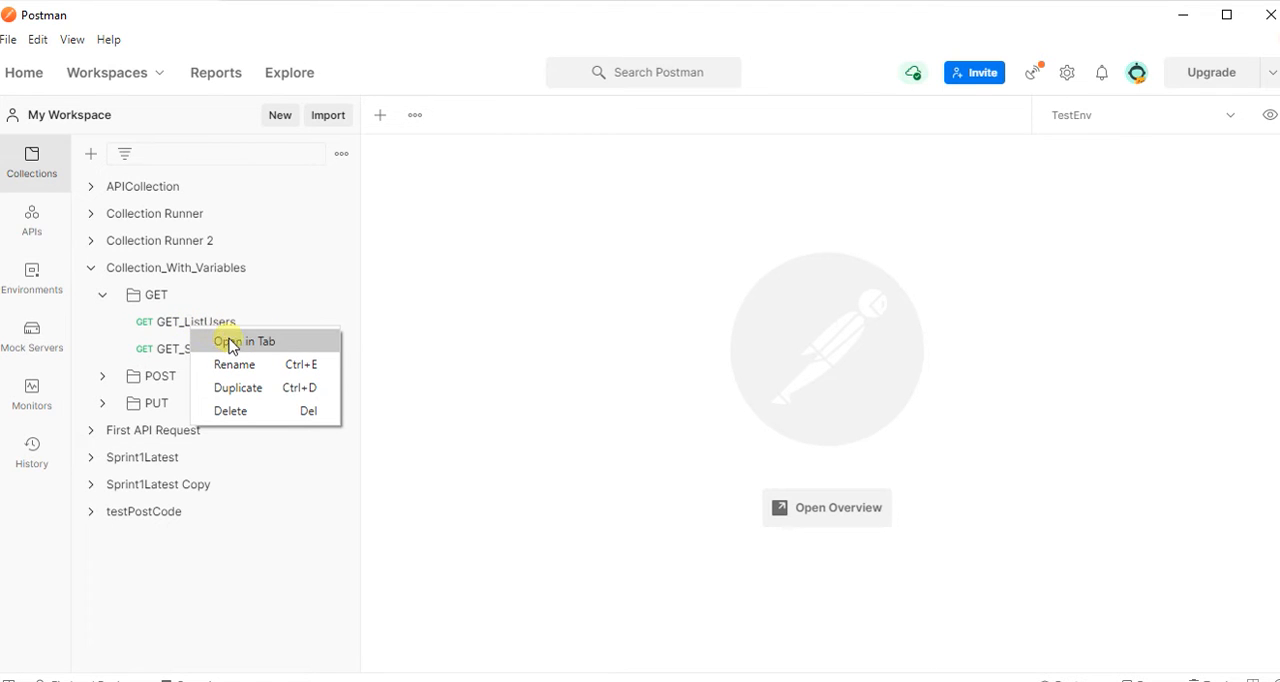
click(234, 344)
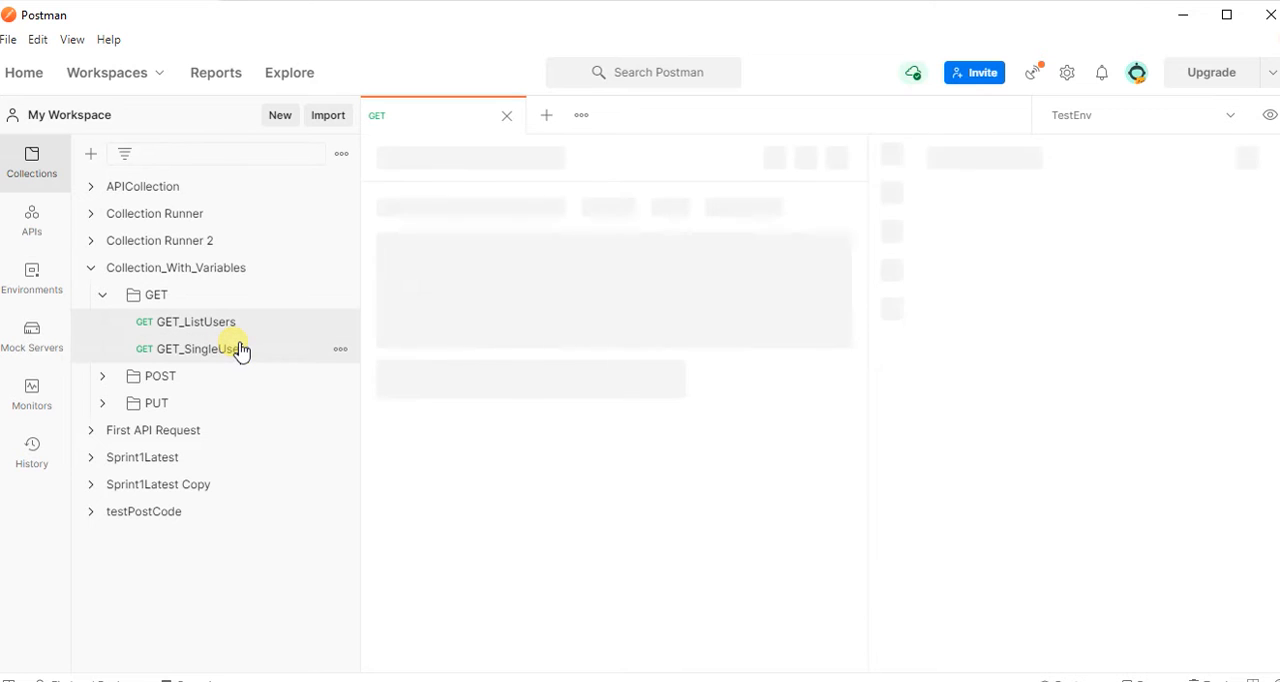
right_click(208, 350)
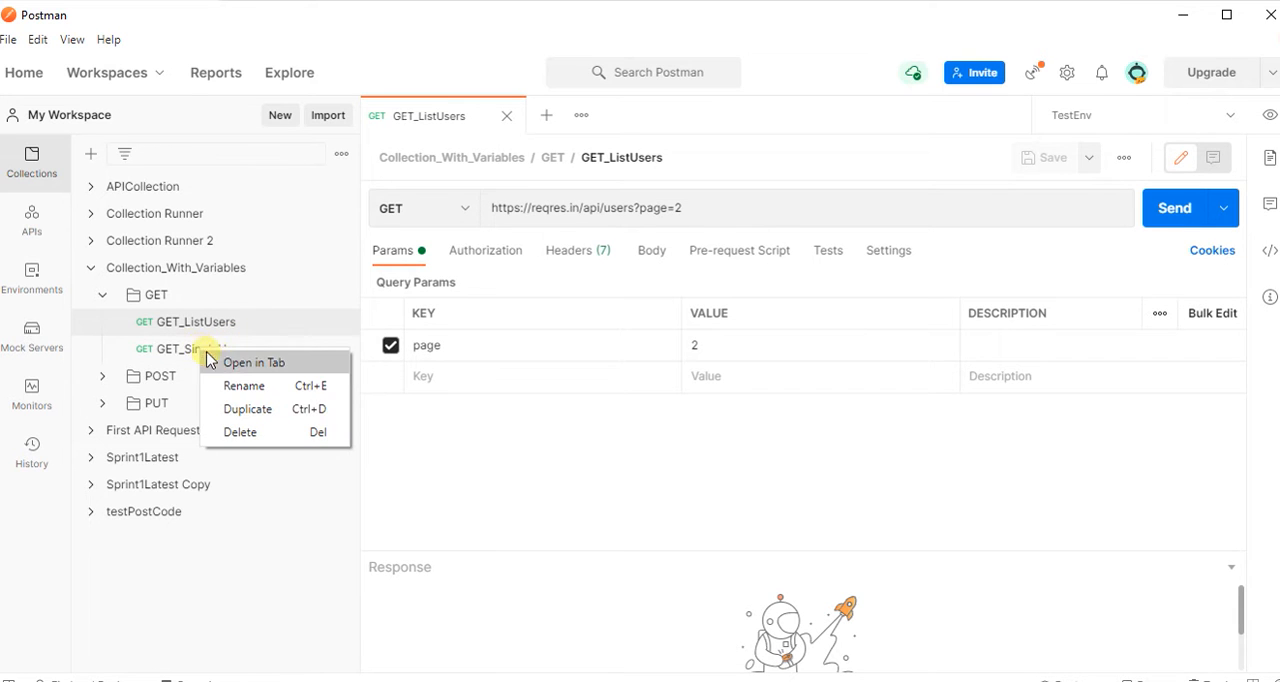
click(230, 364)
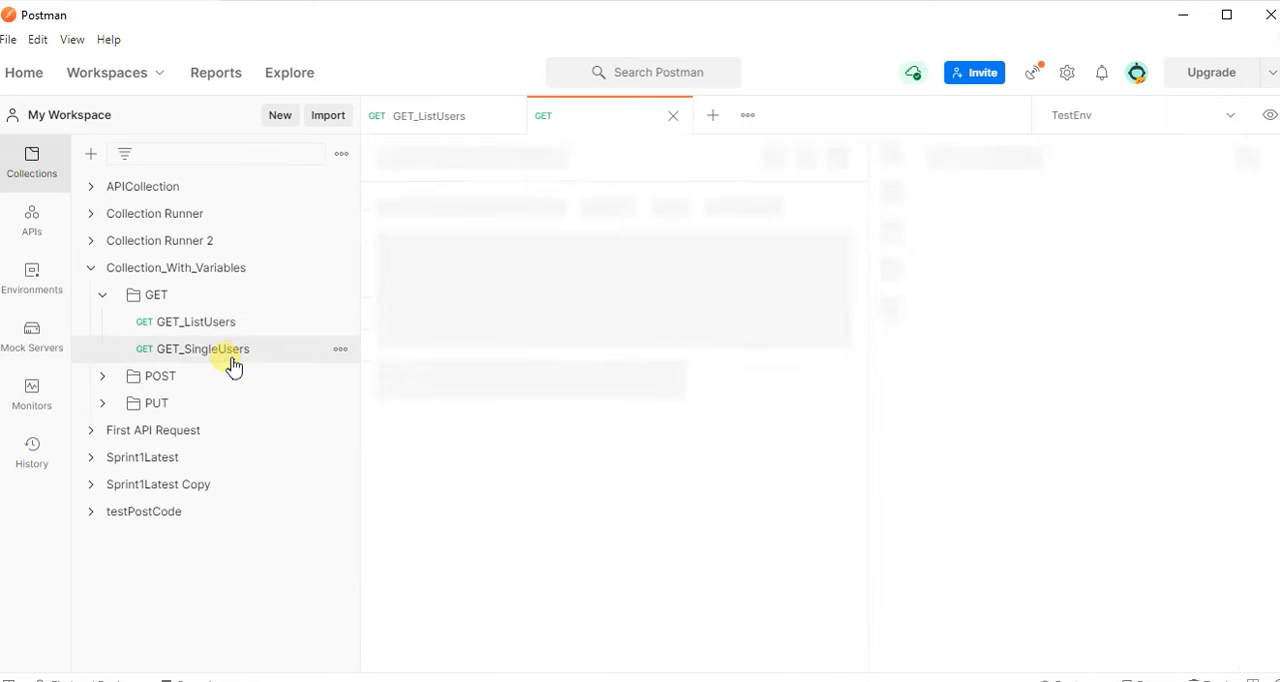
Send the GET_ListUsers request and enlarge the response area to review the whole returned JSON body.
click(456, 119)
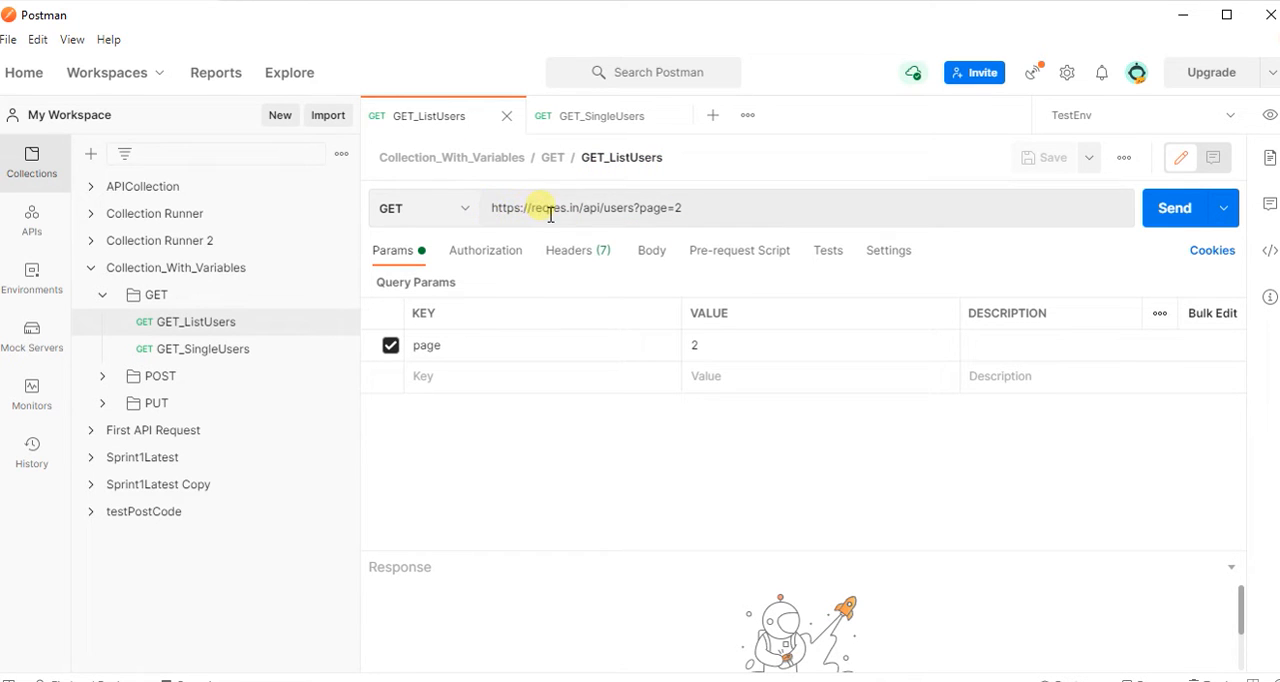
click(503, 215)
drag(495, 209, 618, 215)
click(607, 212)
click(734, 215)
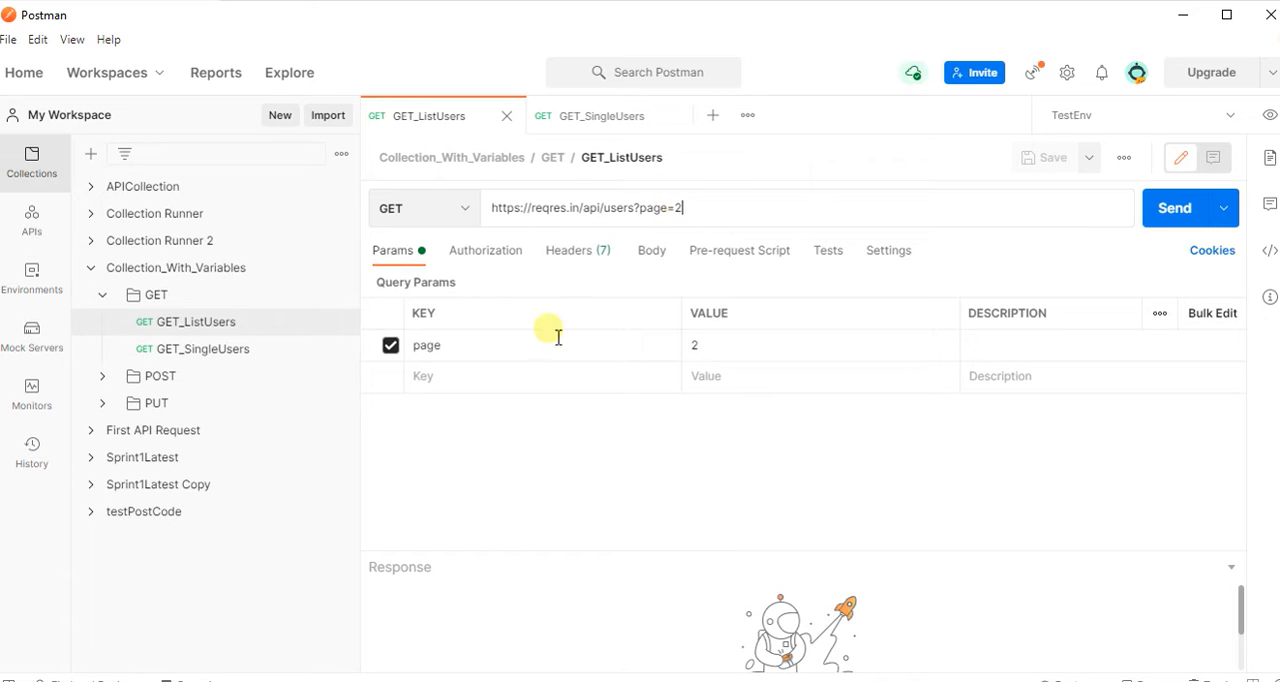
click(1178, 219)
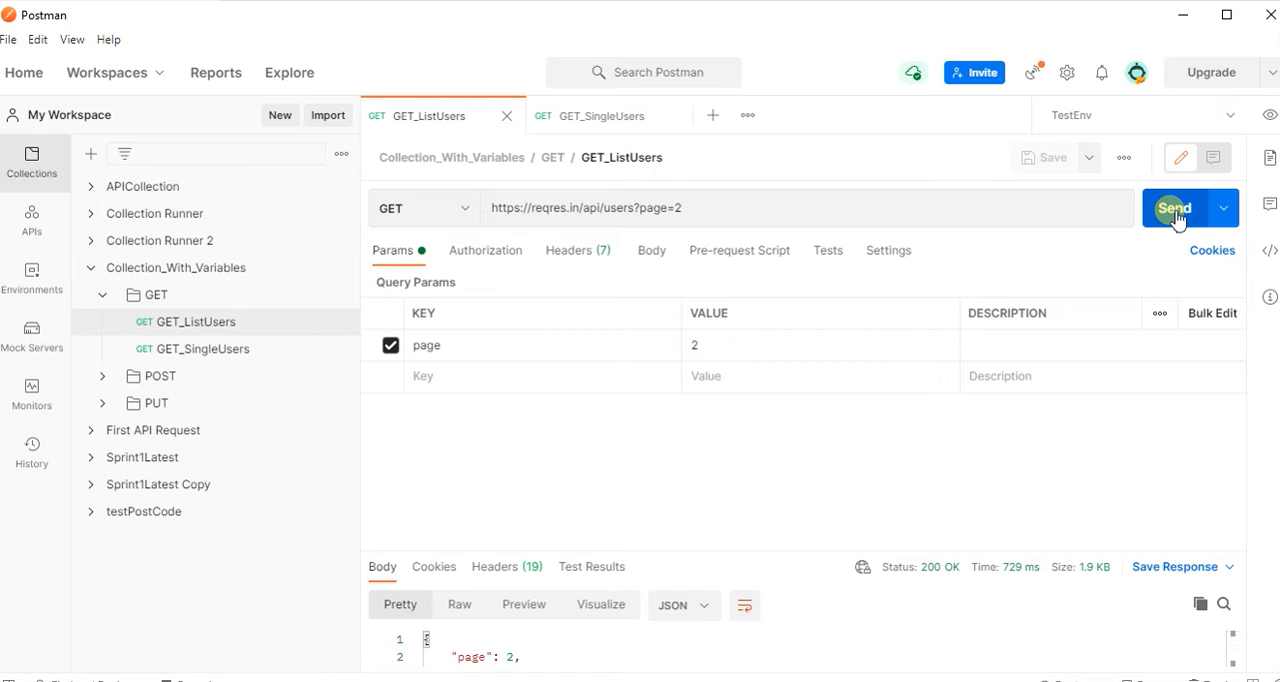
drag(785, 549, 766, 441)
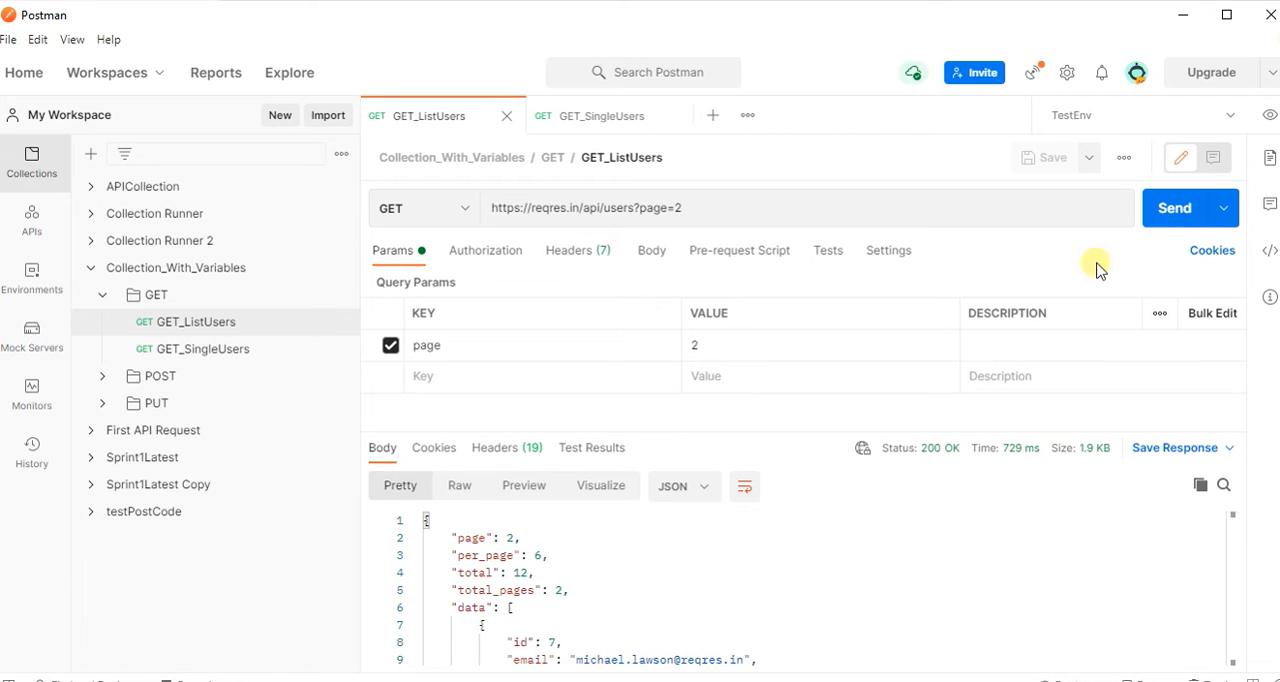
drag(428, 521, 617, 662)
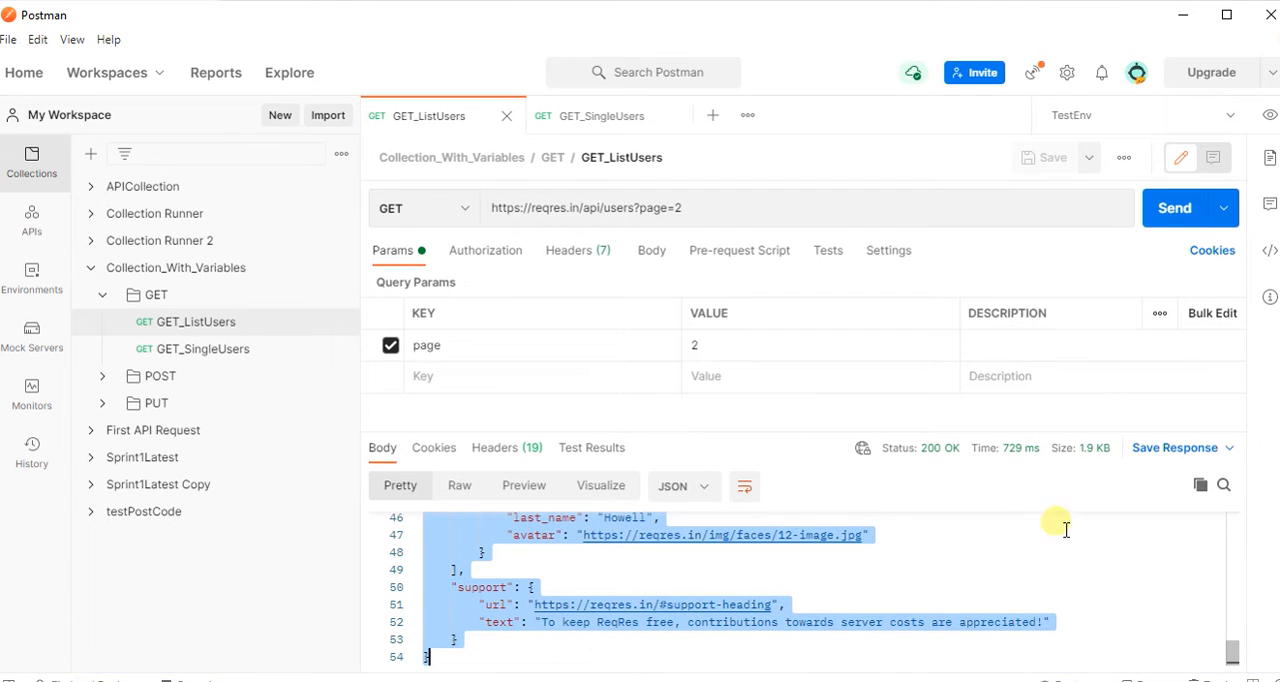
click(1020, 521)
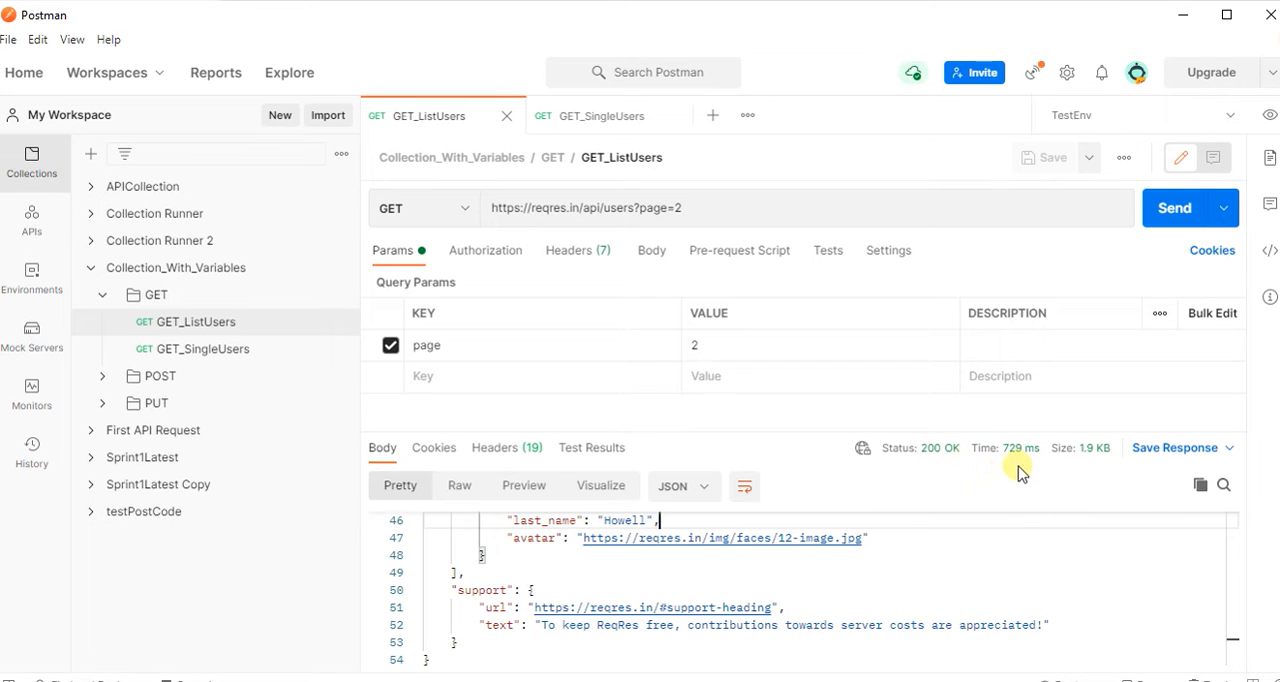
mouse_move(1015, 465)
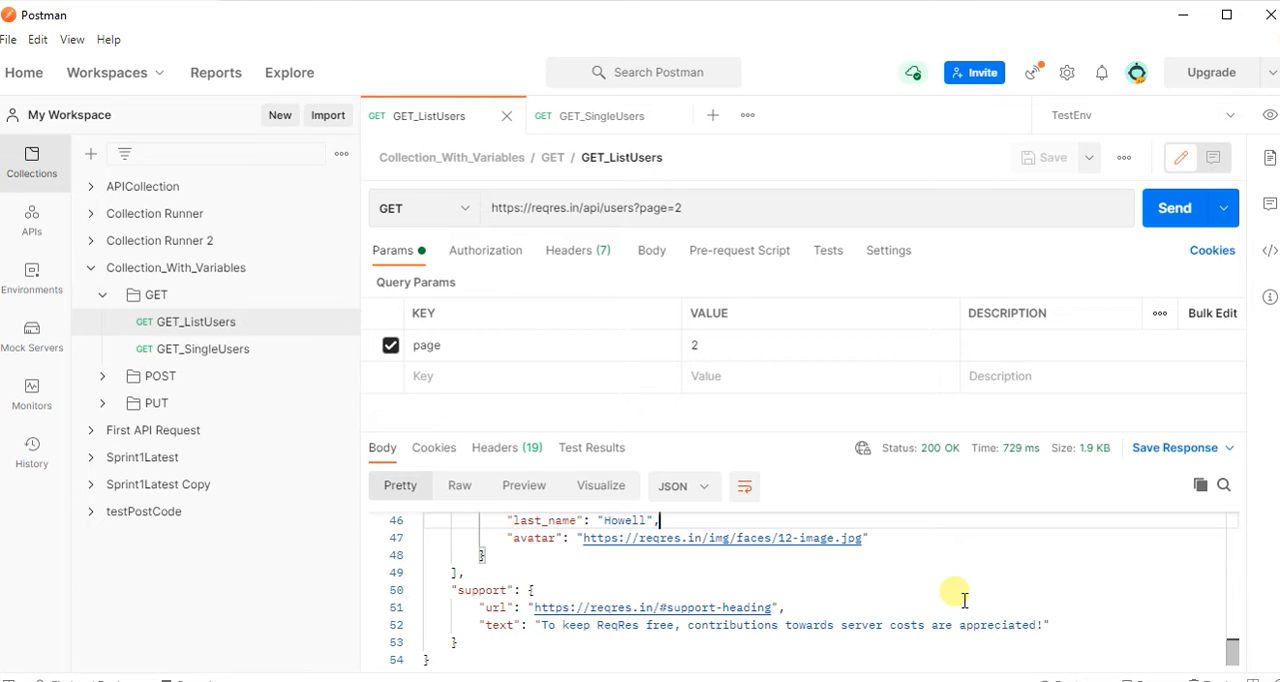
Send the GET_SingleUsers request and enlarge the response area to review its JSON body.
click(616, 127)
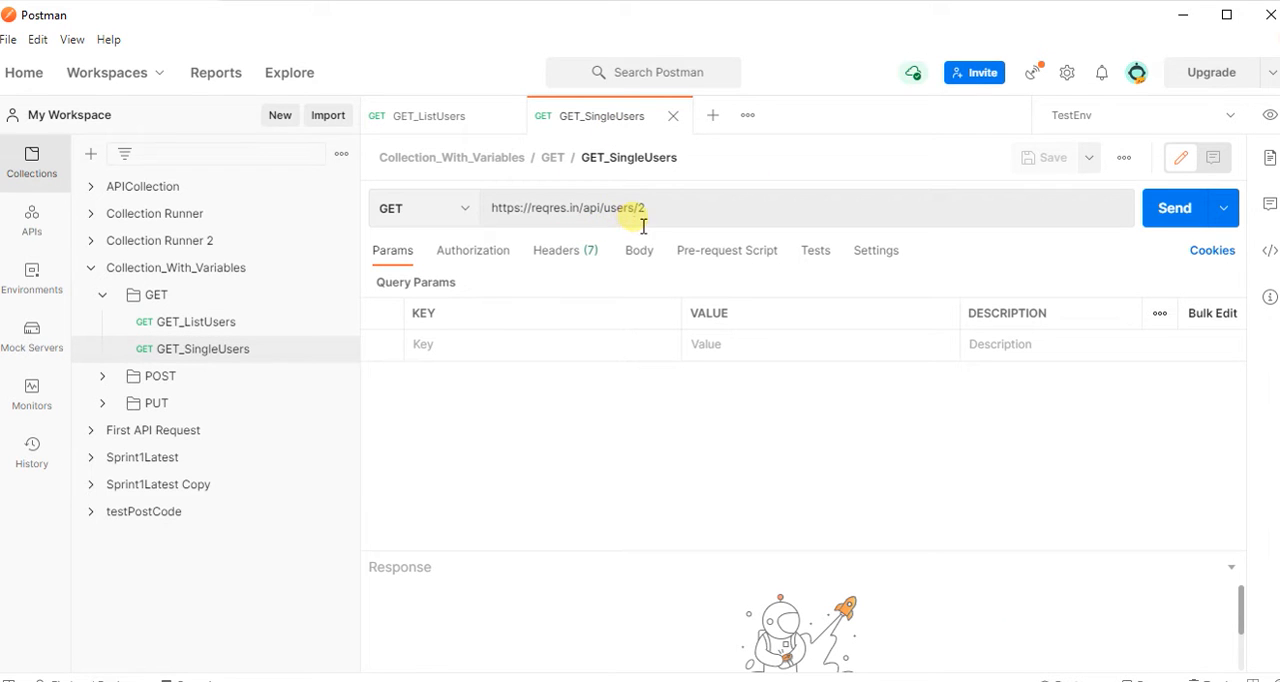
click(1173, 212)
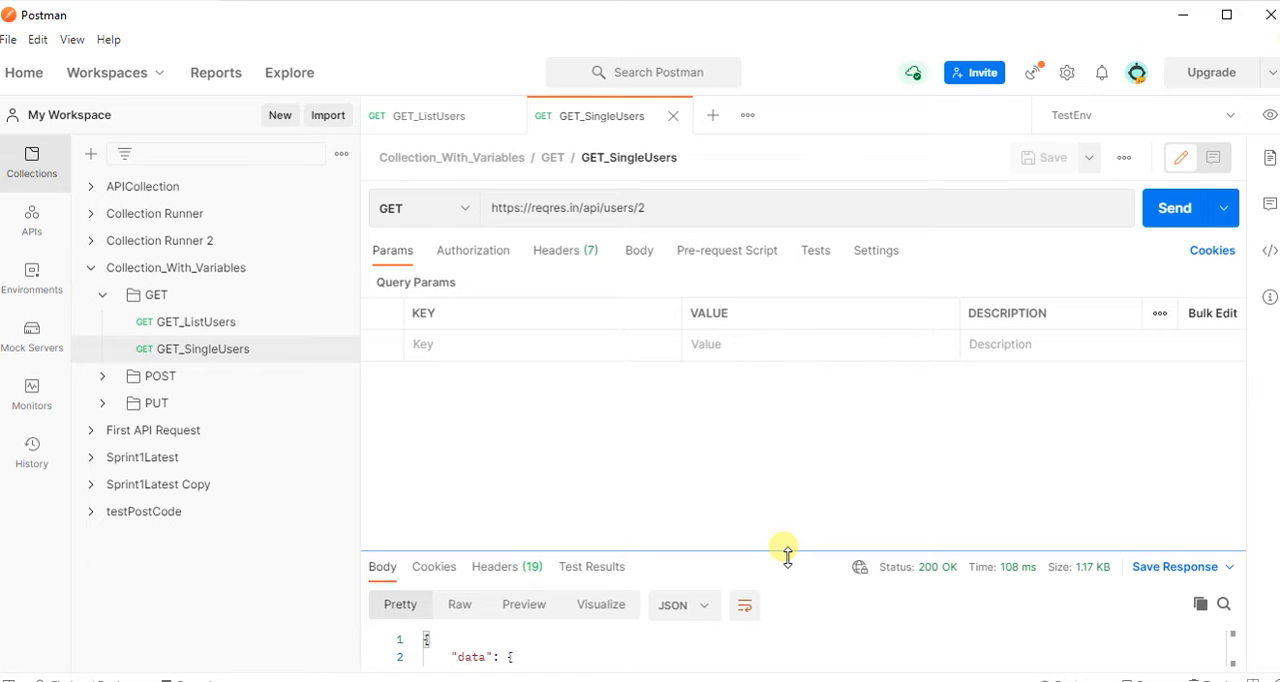
drag(787, 557, 790, 398)
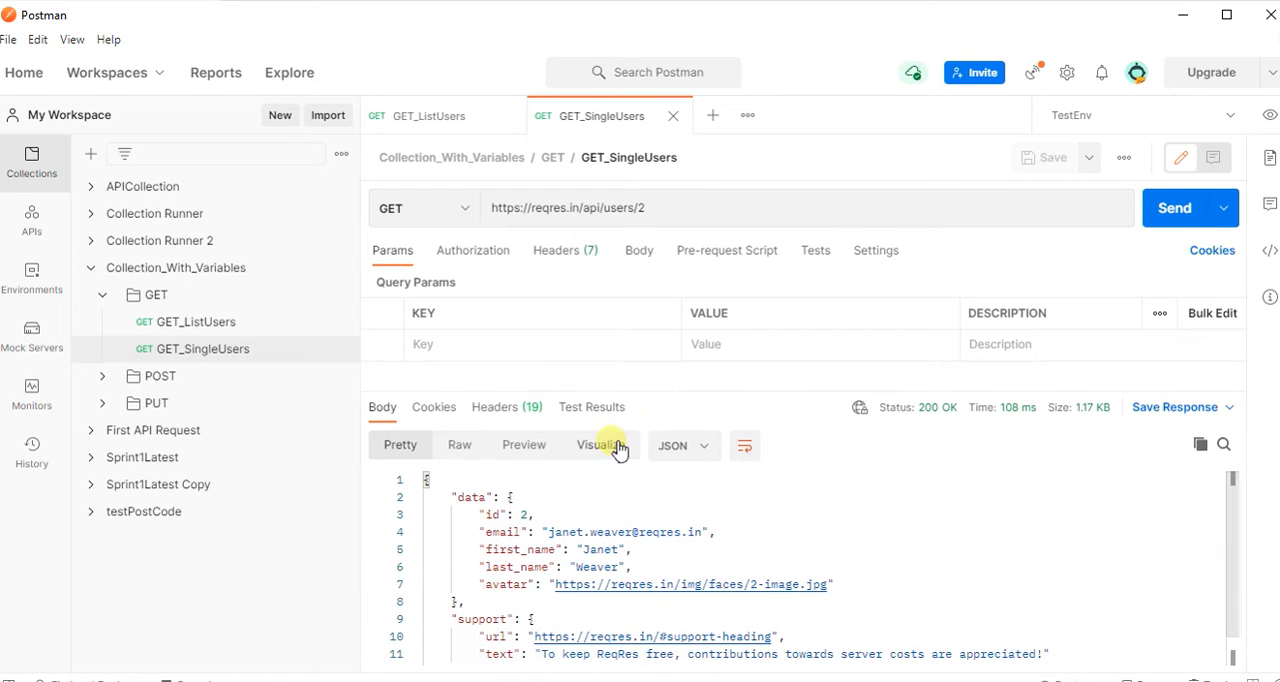
drag(450, 490, 428, 657)
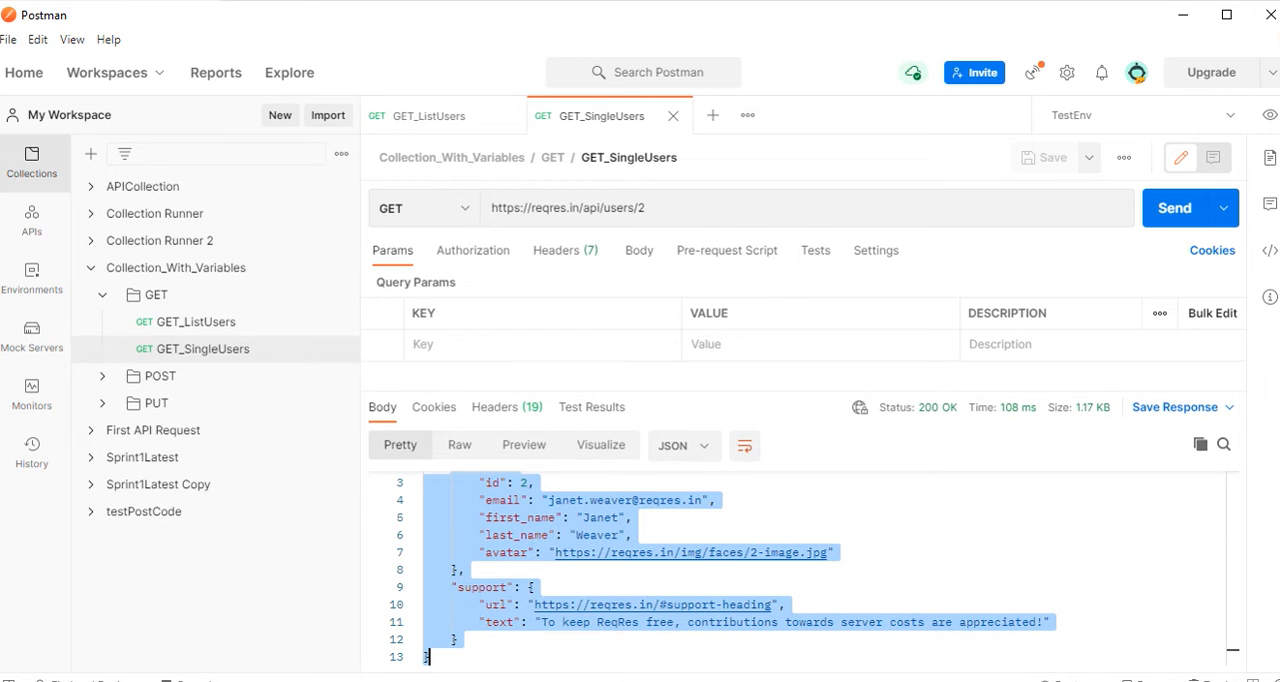
click(958, 538)
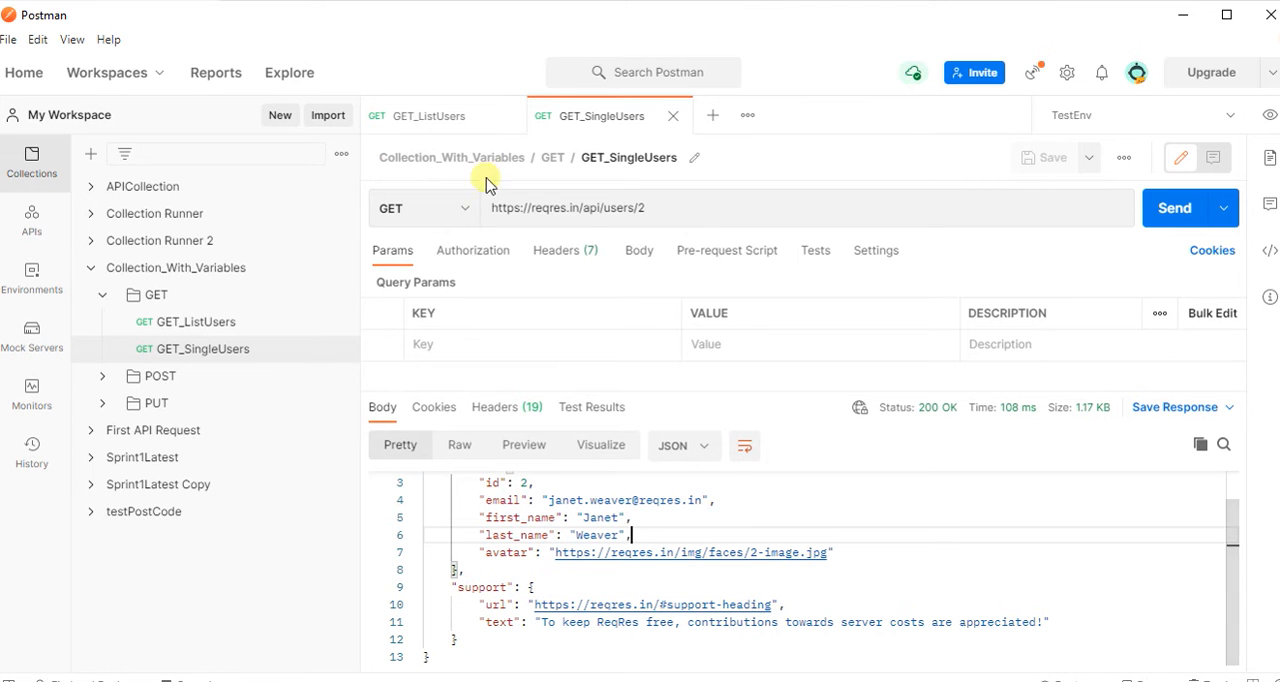
Compare the base URL portion of the request addresses in GET_ListUsers and GET_SingleUsers.
click(445, 122)
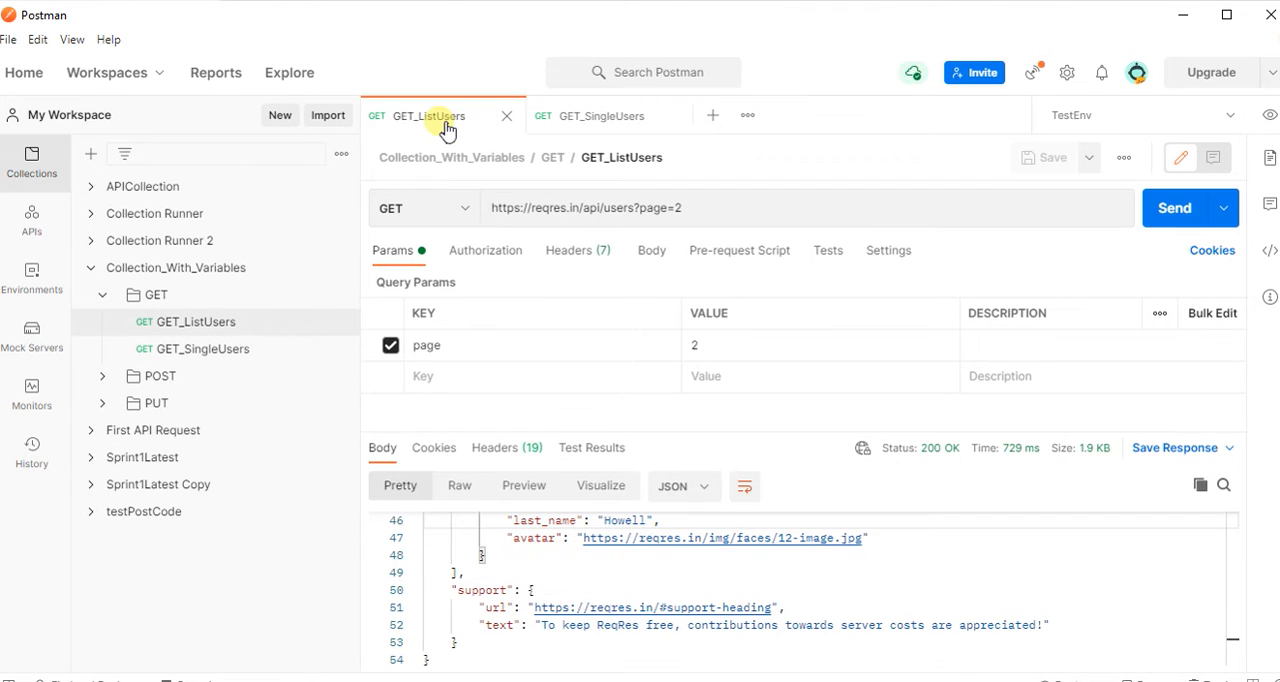
drag(581, 213, 492, 215)
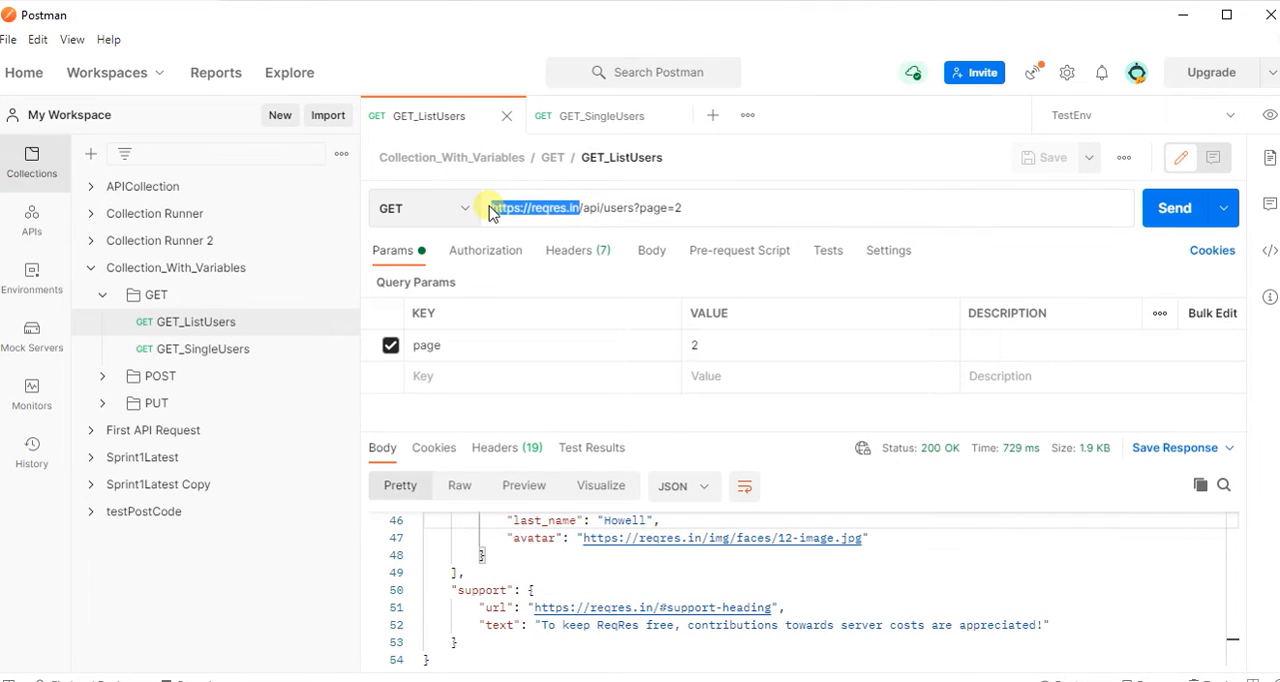
click(592, 116)
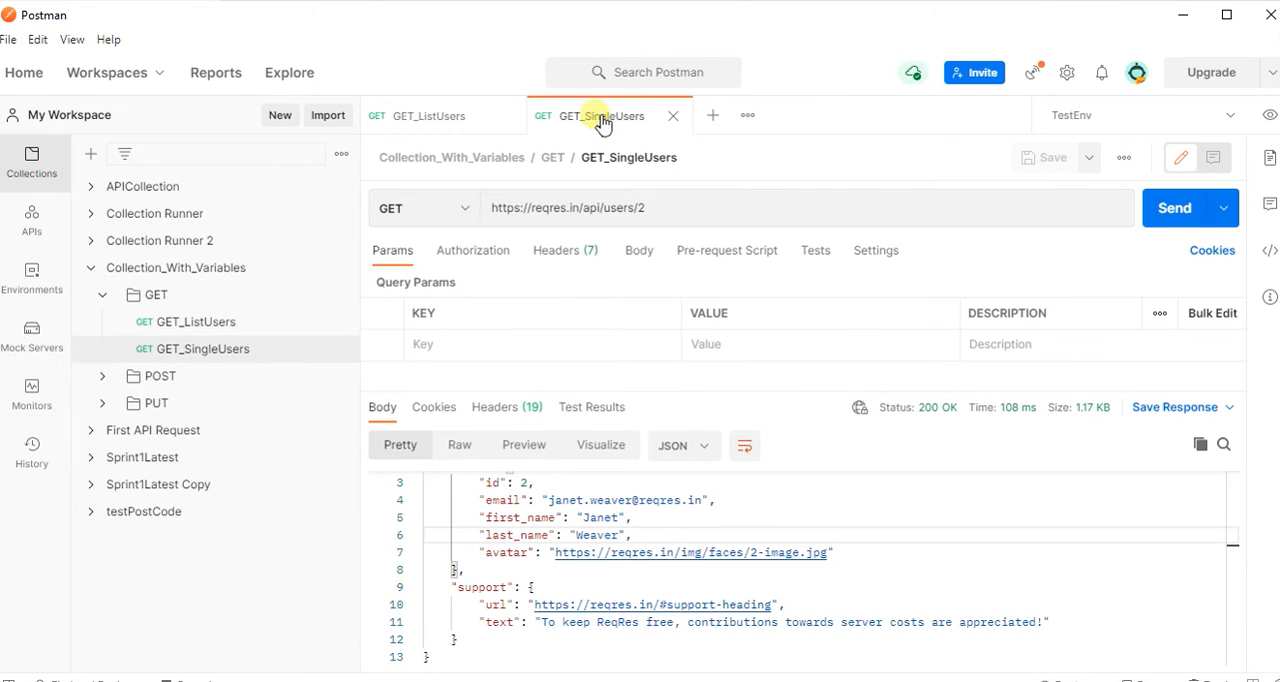
drag(581, 213, 503, 215)
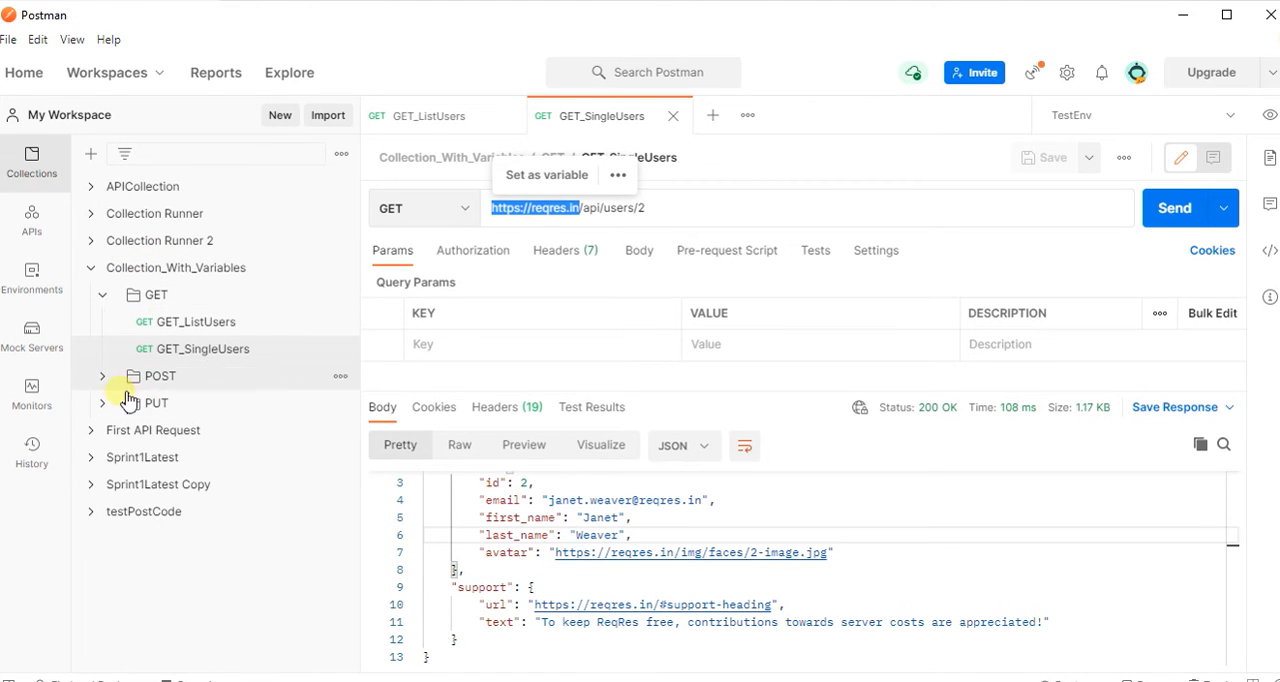
click(655, 207)
drag(580, 207, 489, 222)
click(694, 213)
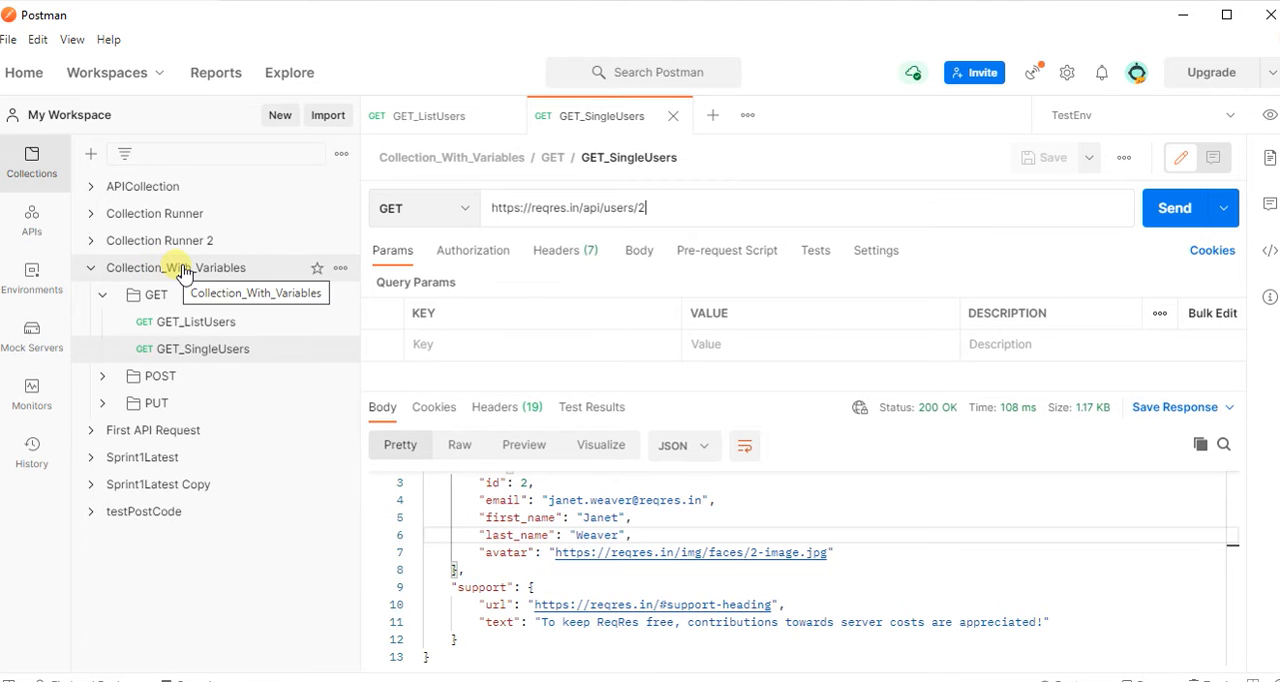
Open Collection_With_Variables for editing, view its collection-level variables, and close it.
click(341, 269)
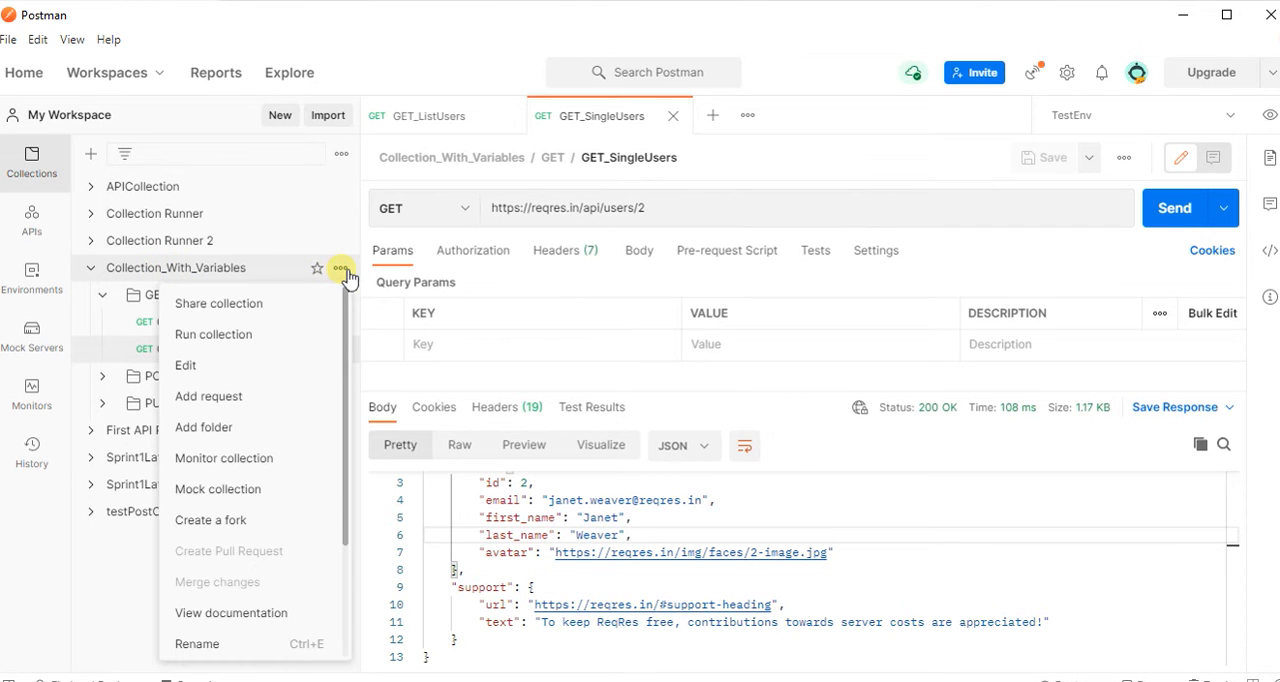
click(202, 369)
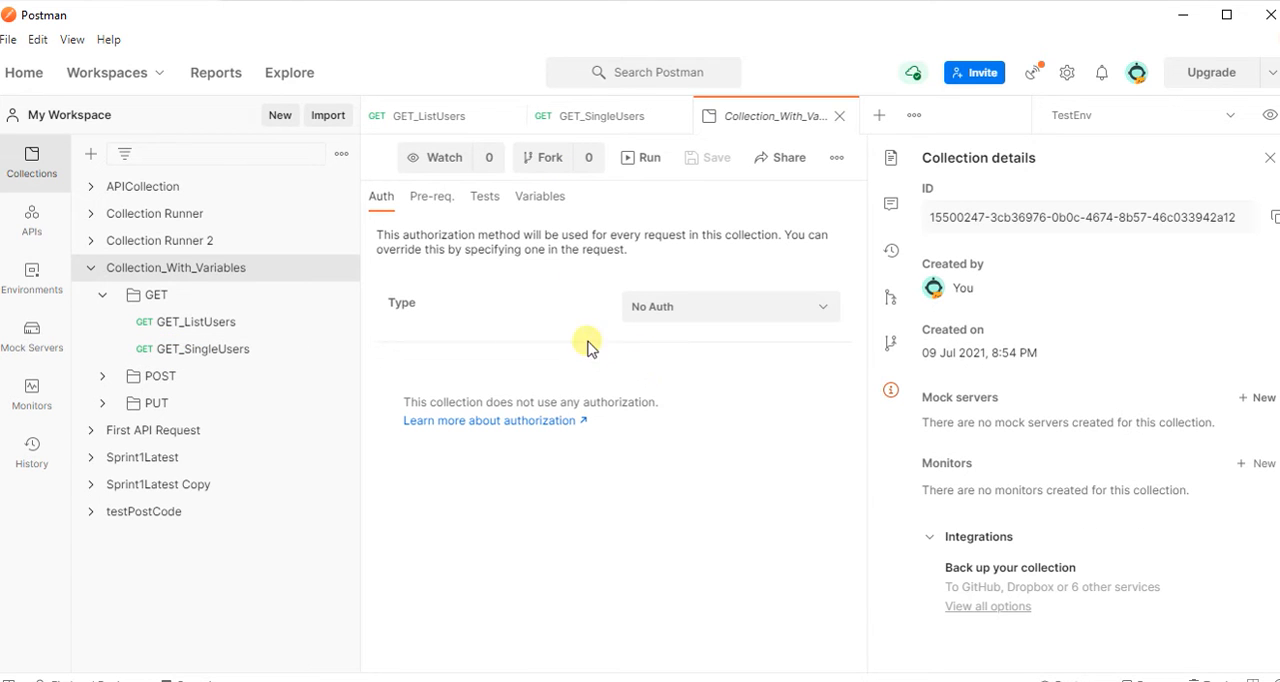
click(431, 198)
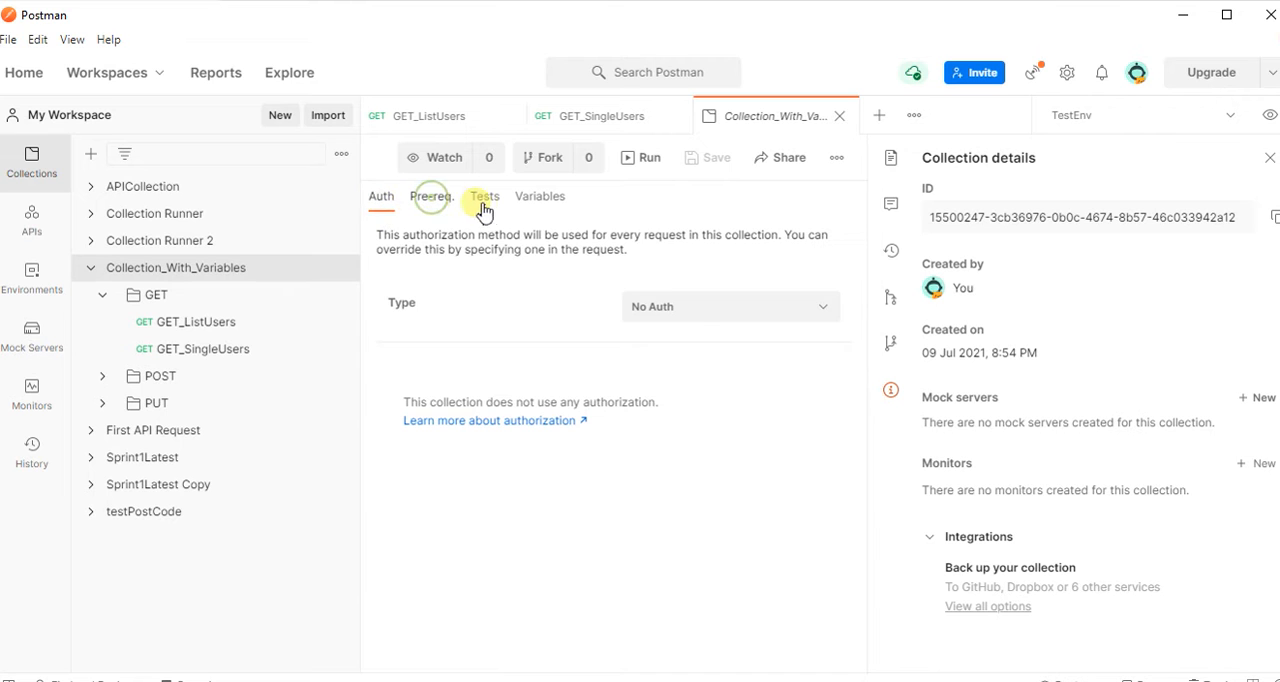
click(541, 198)
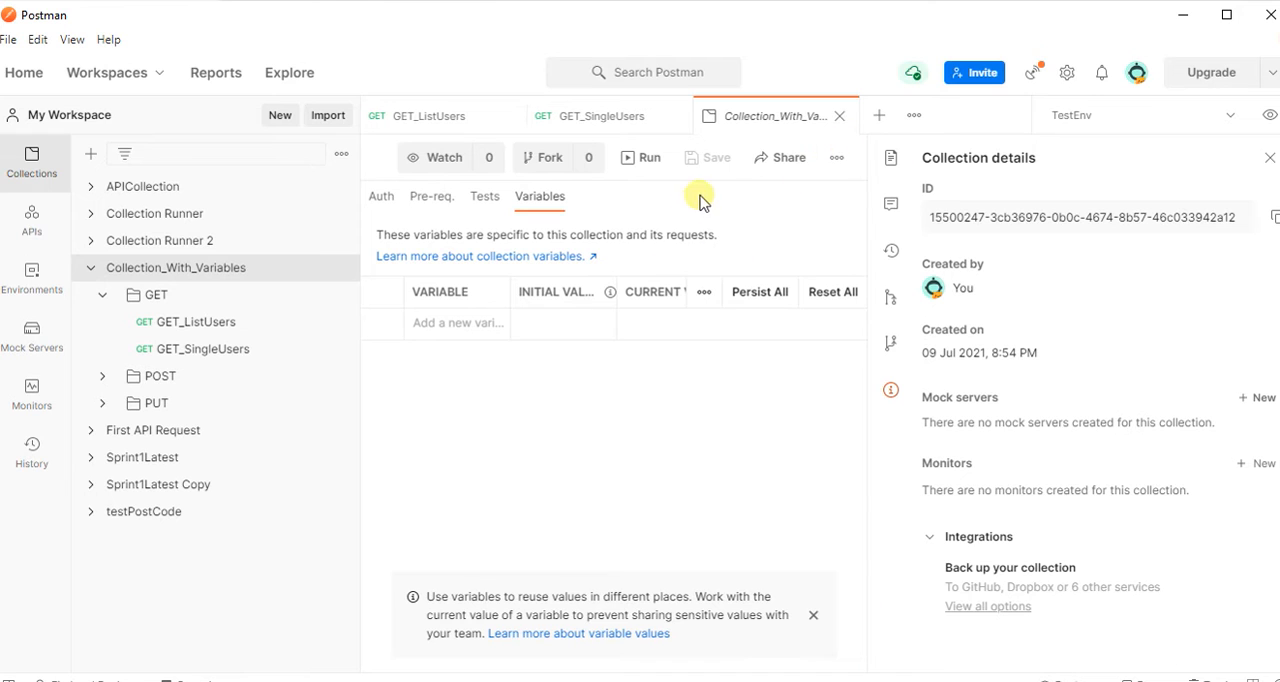
click(841, 117)
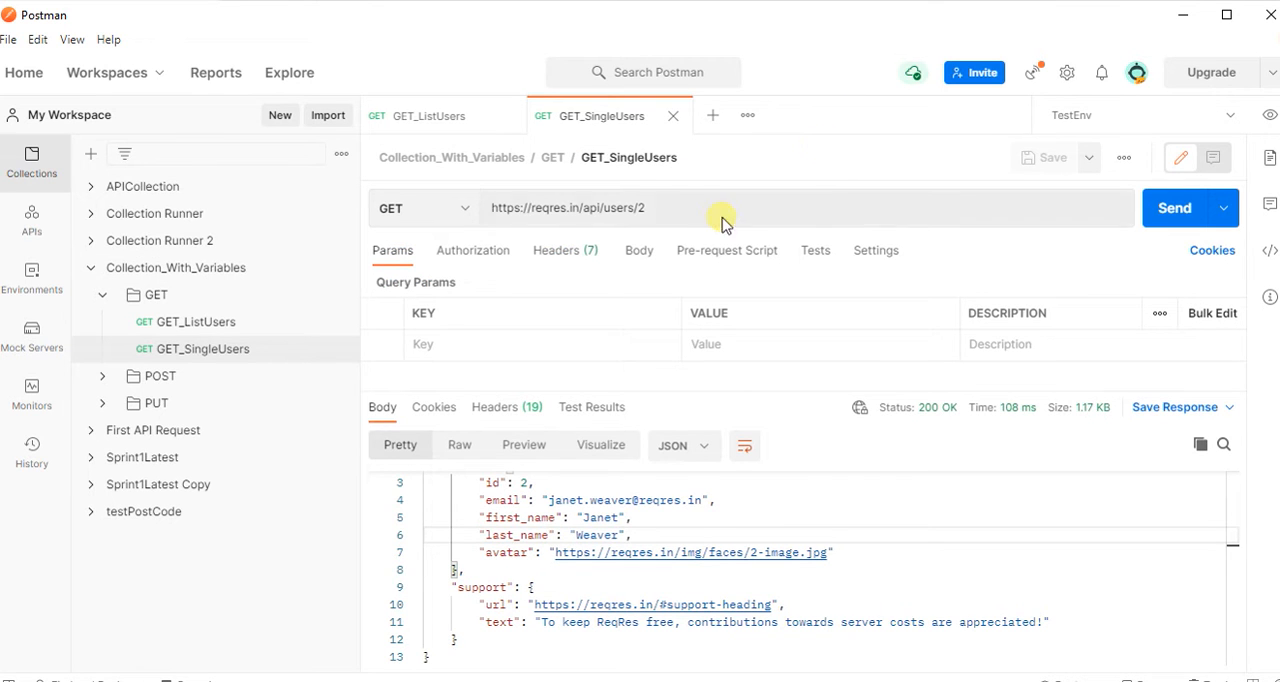
drag(581, 210, 482, 210)
key(ctrl+c)
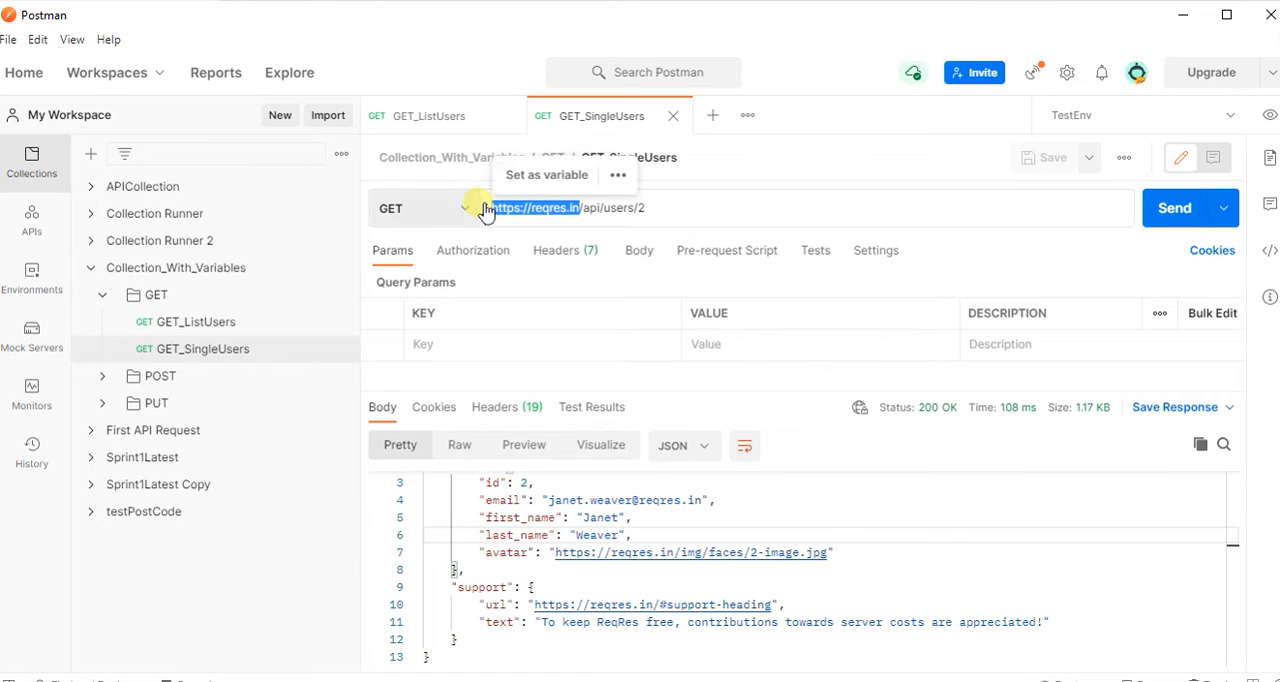
click(1269, 115)
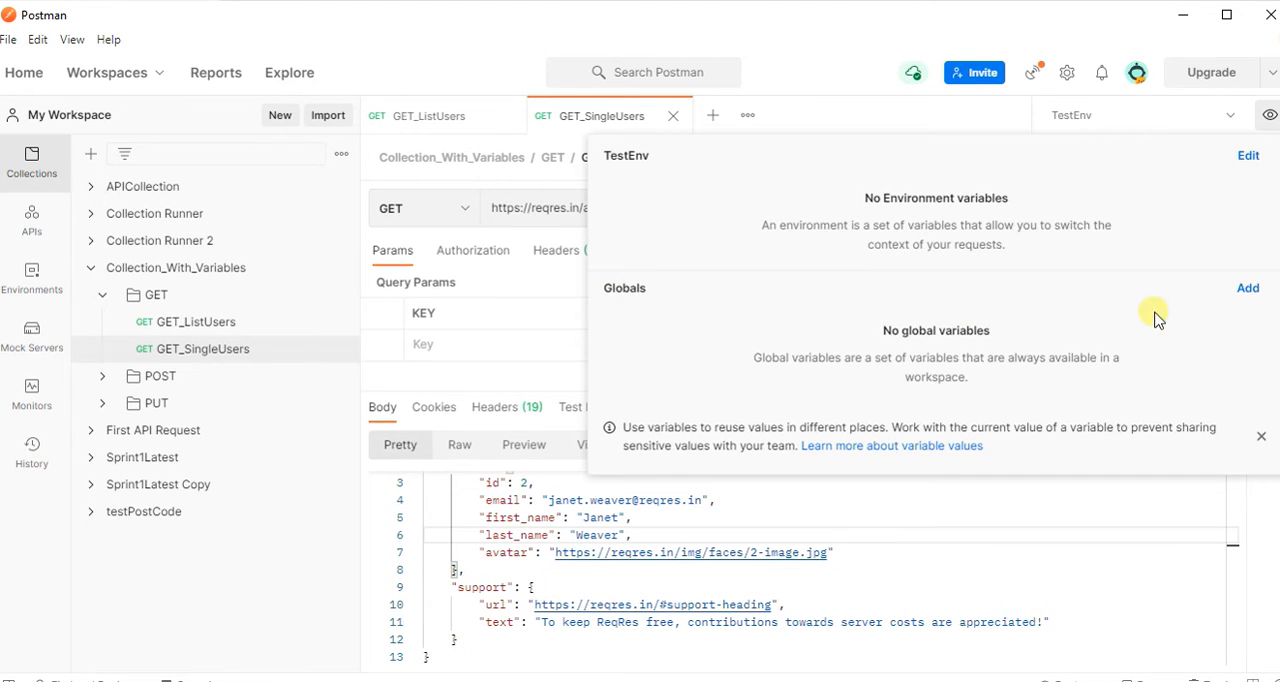
click(1247, 290)
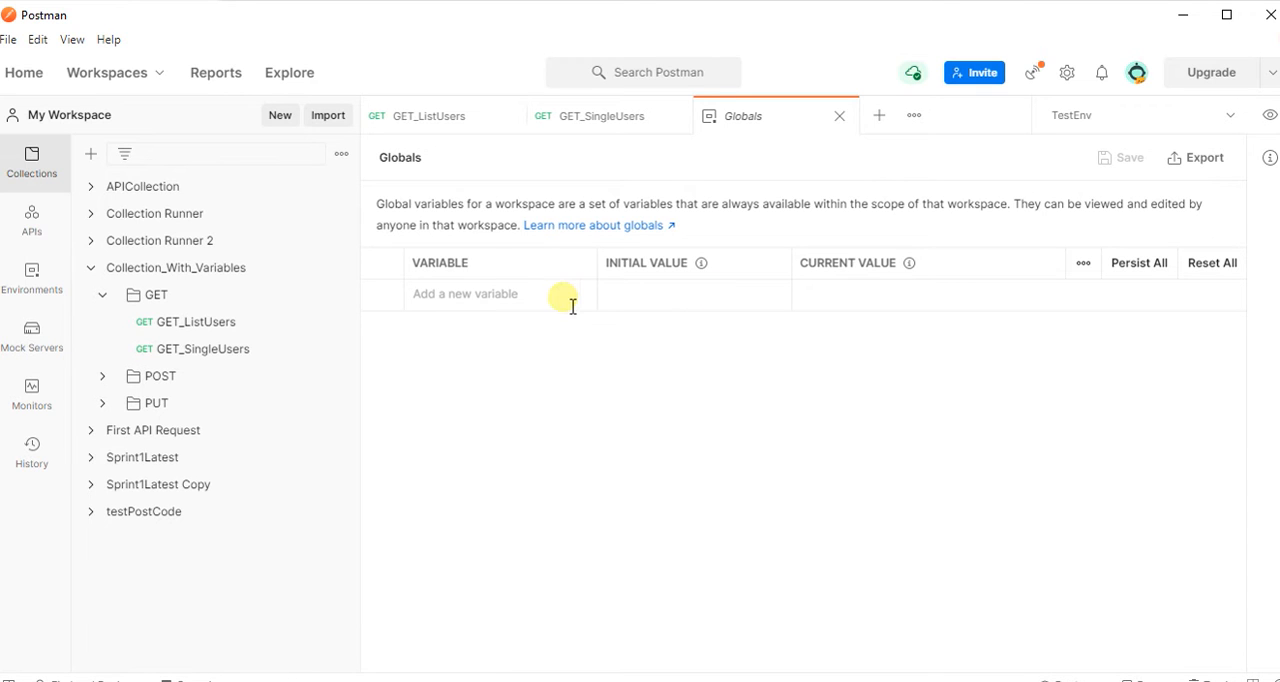
click(453, 304)
text(url)
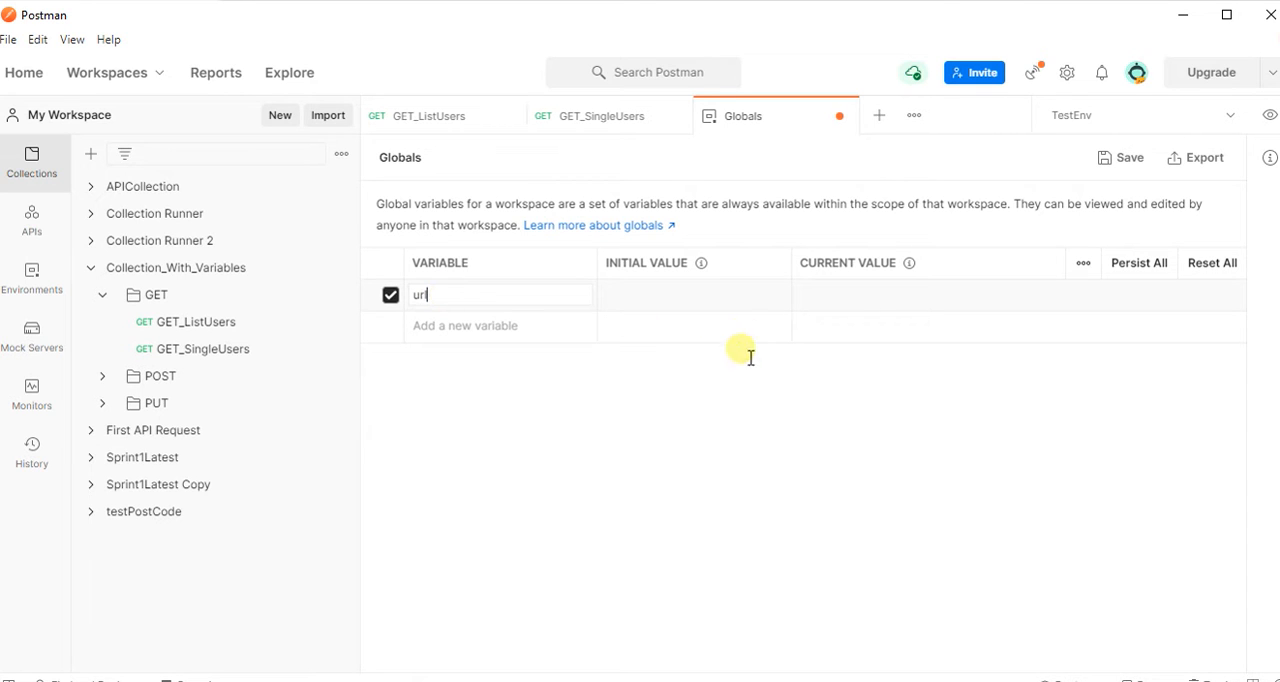
click(657, 303)
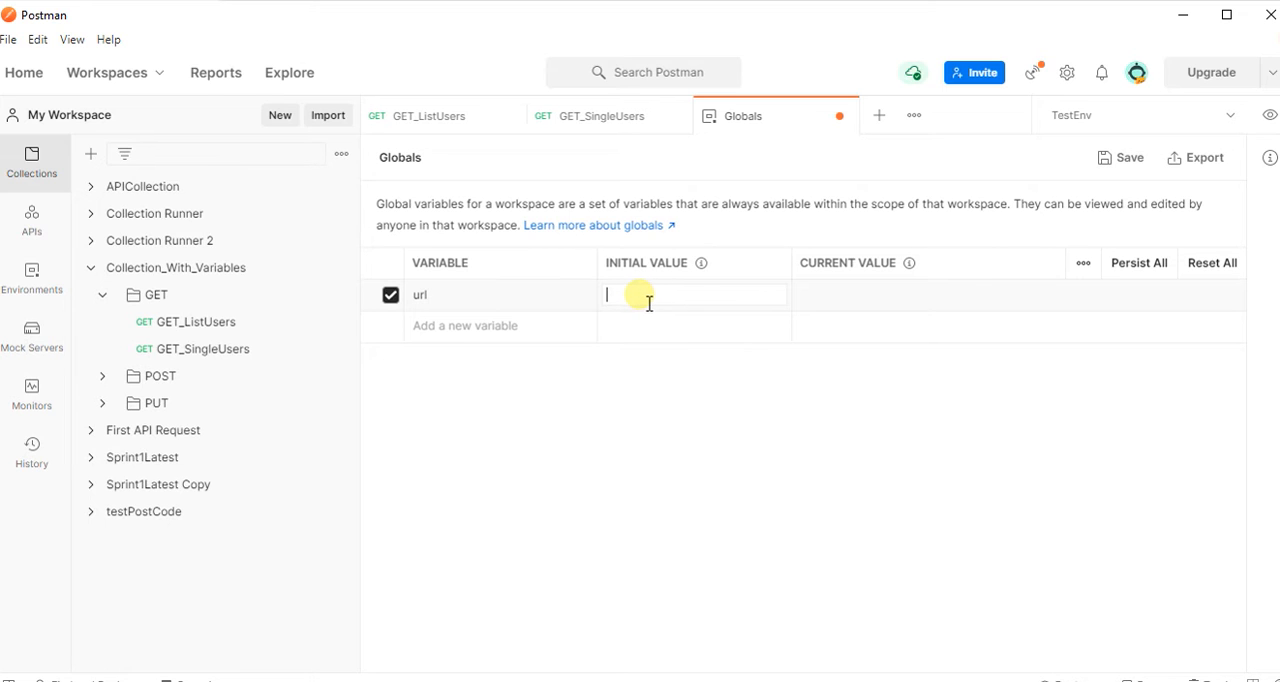
click(822, 300)
key(ctrl+v)
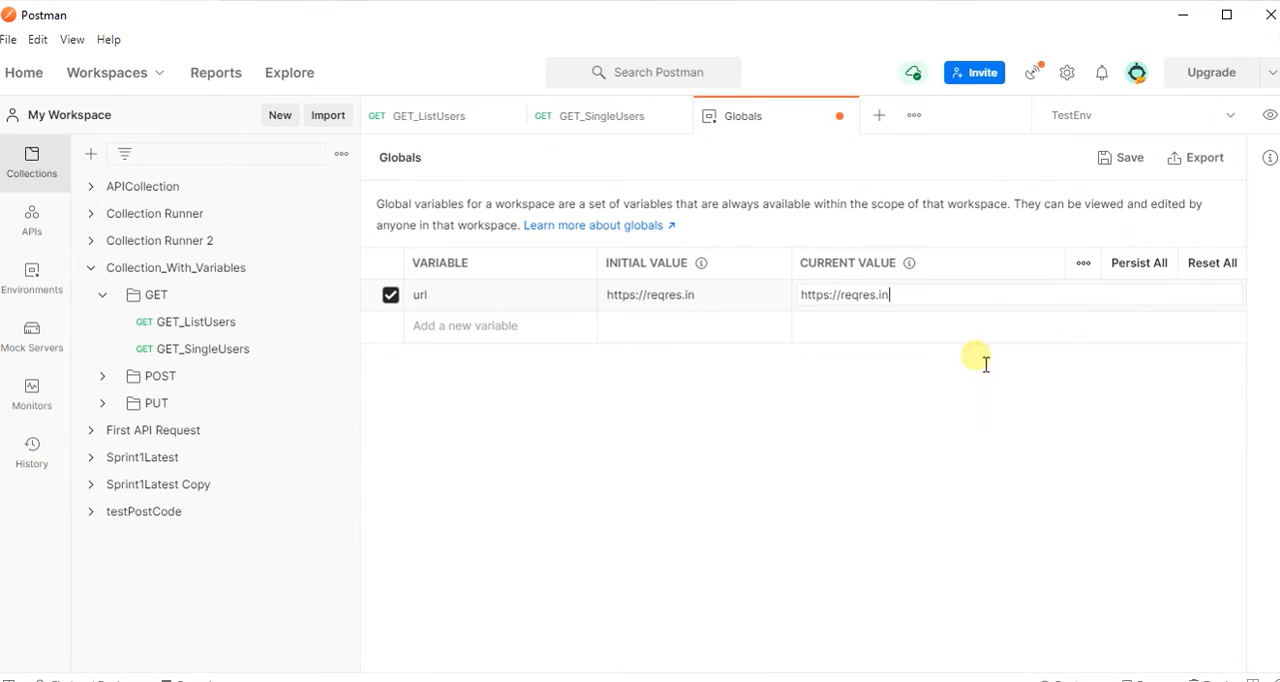
click(1124, 160)
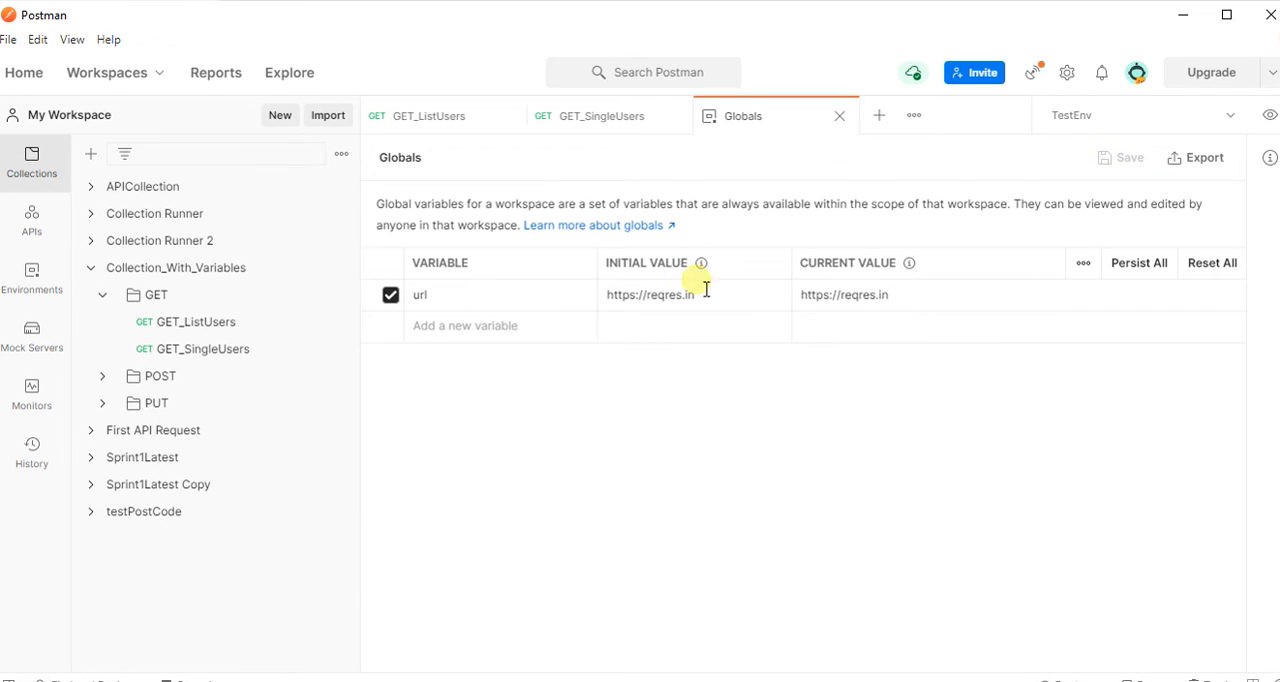
click(840, 117)
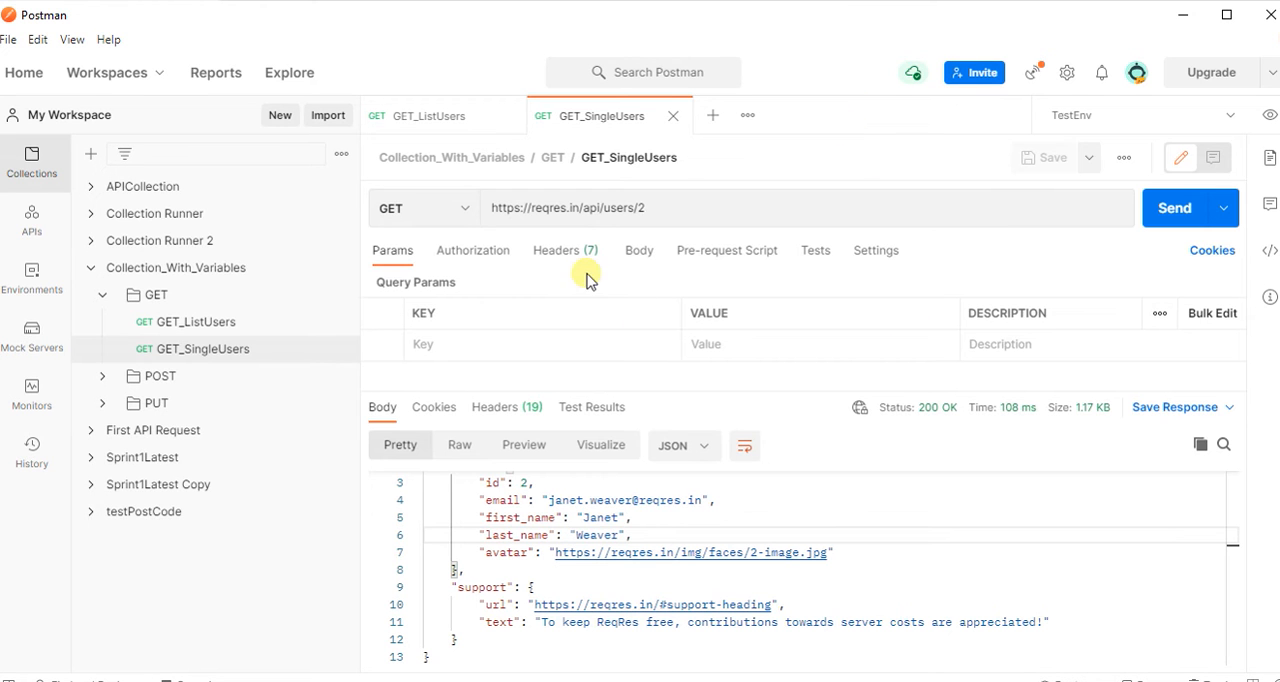
drag(580, 208, 488, 208)
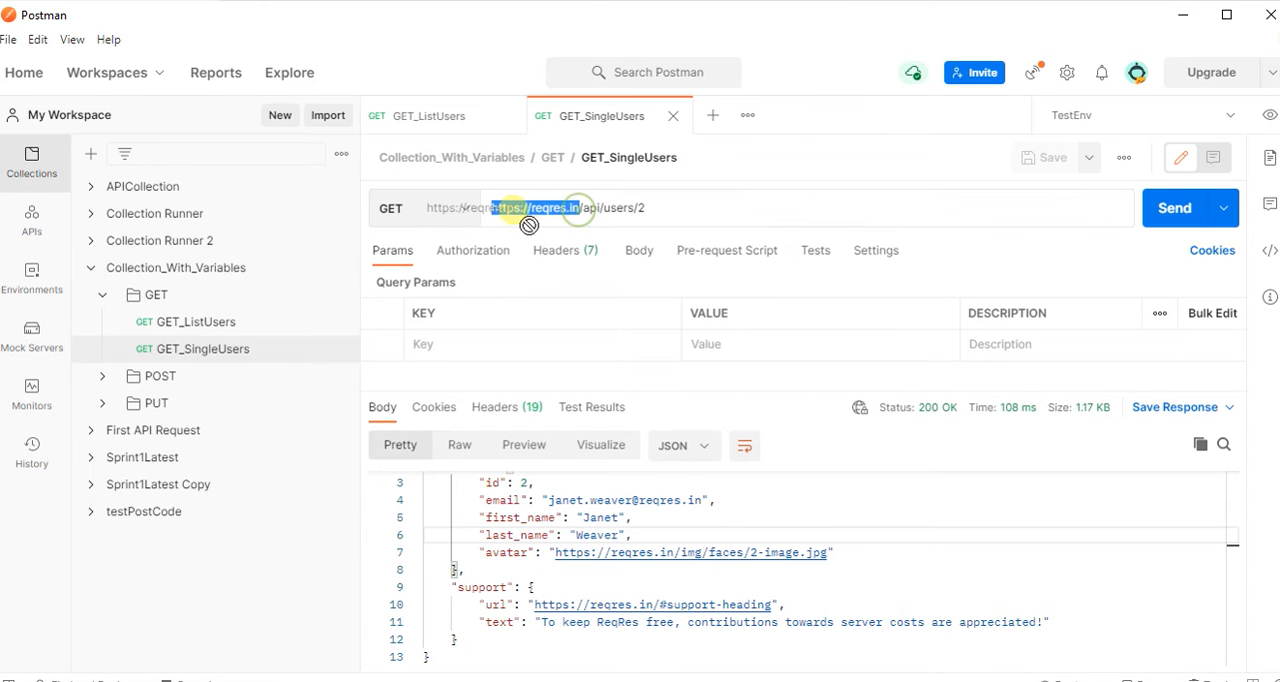
key(BackSpace)
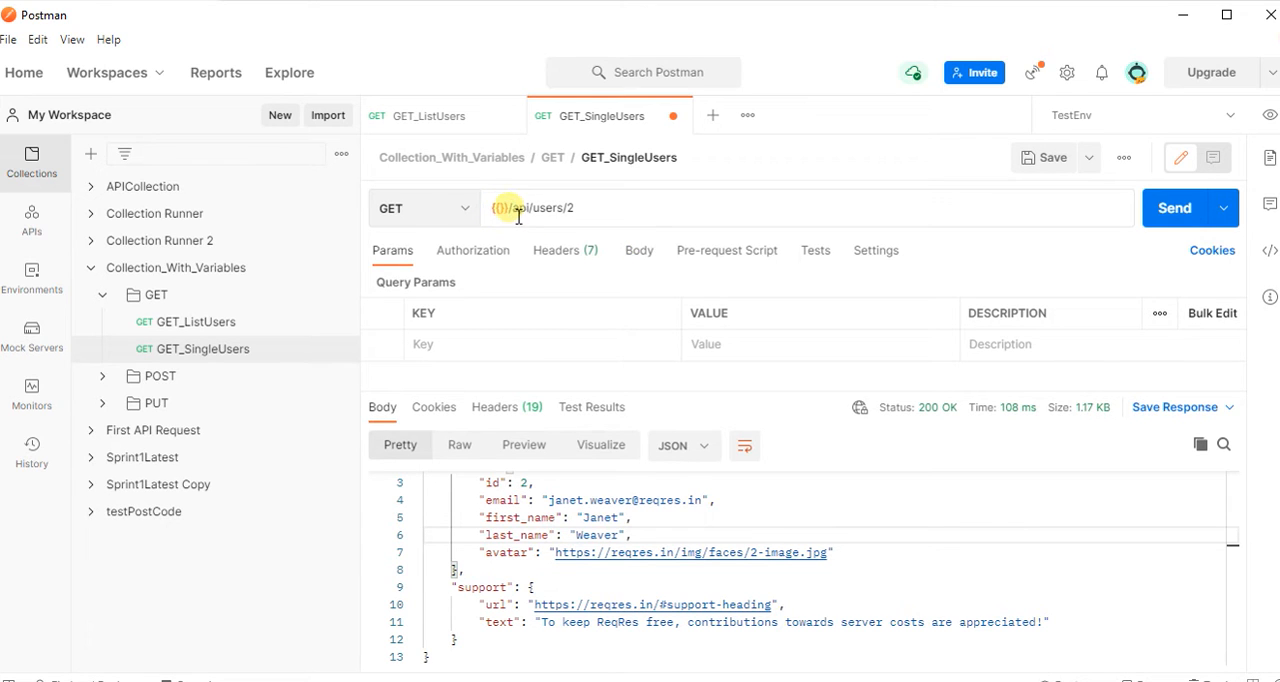
text(url)
click(802, 351)
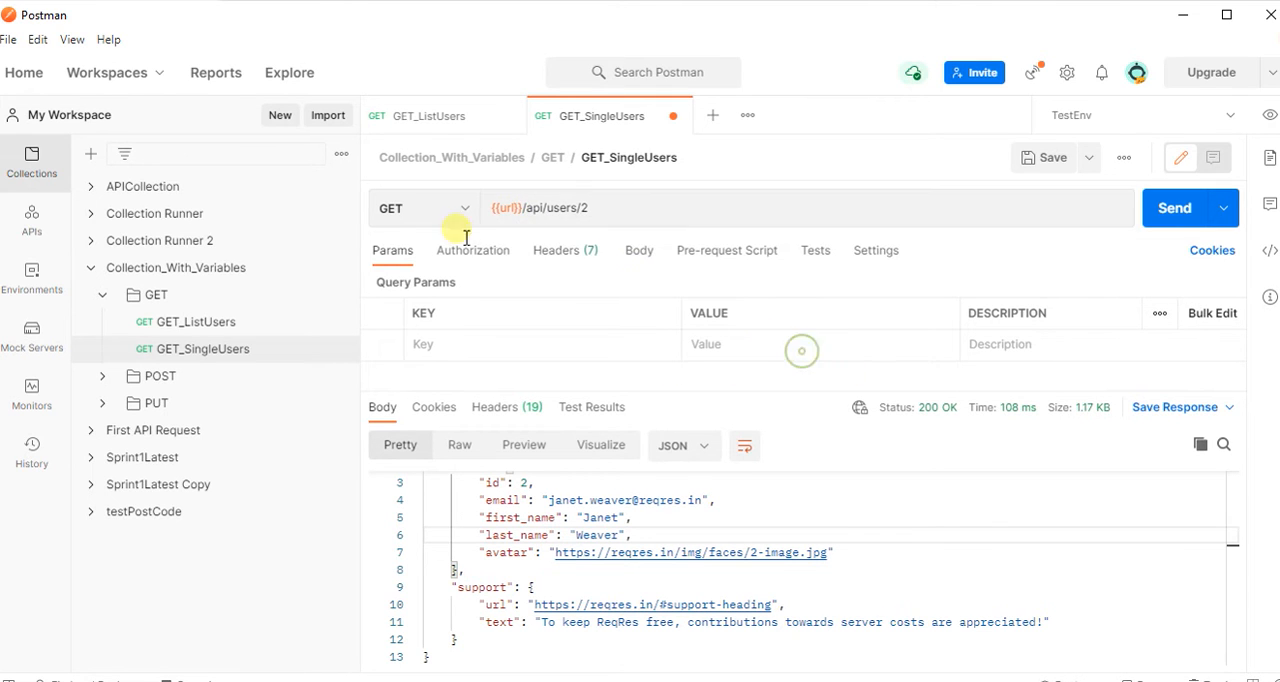
mouse_move(511, 215)
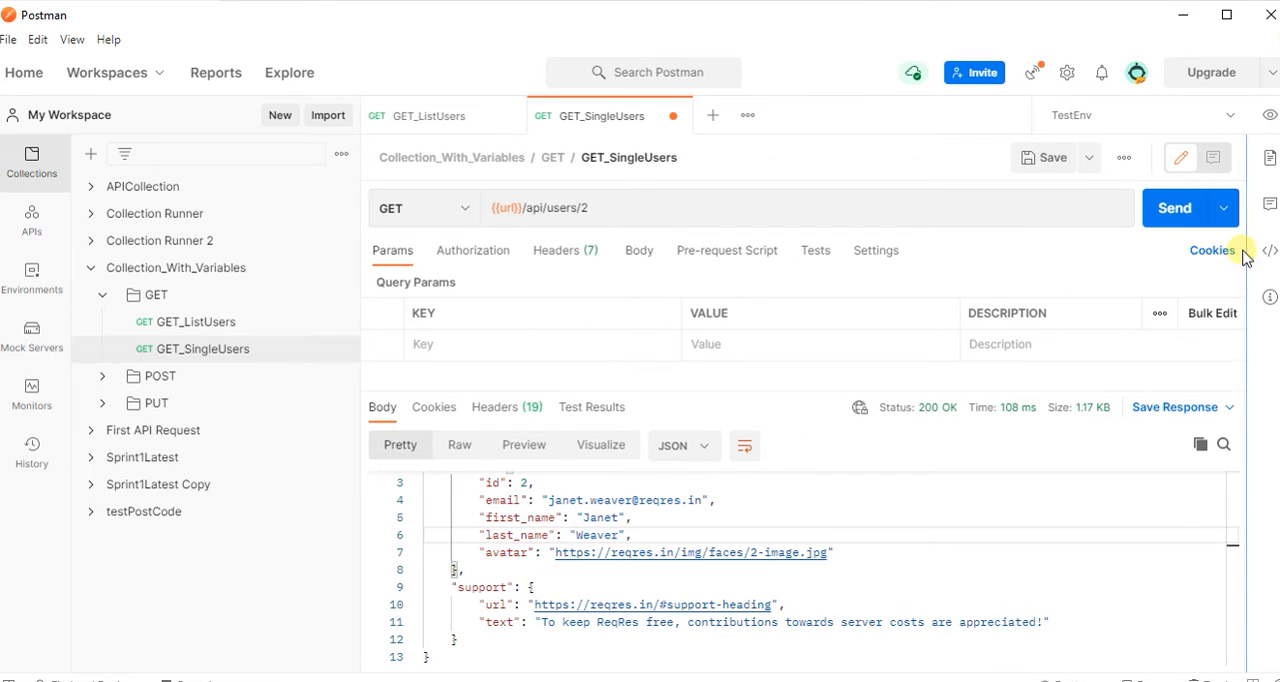
click(1177, 215)
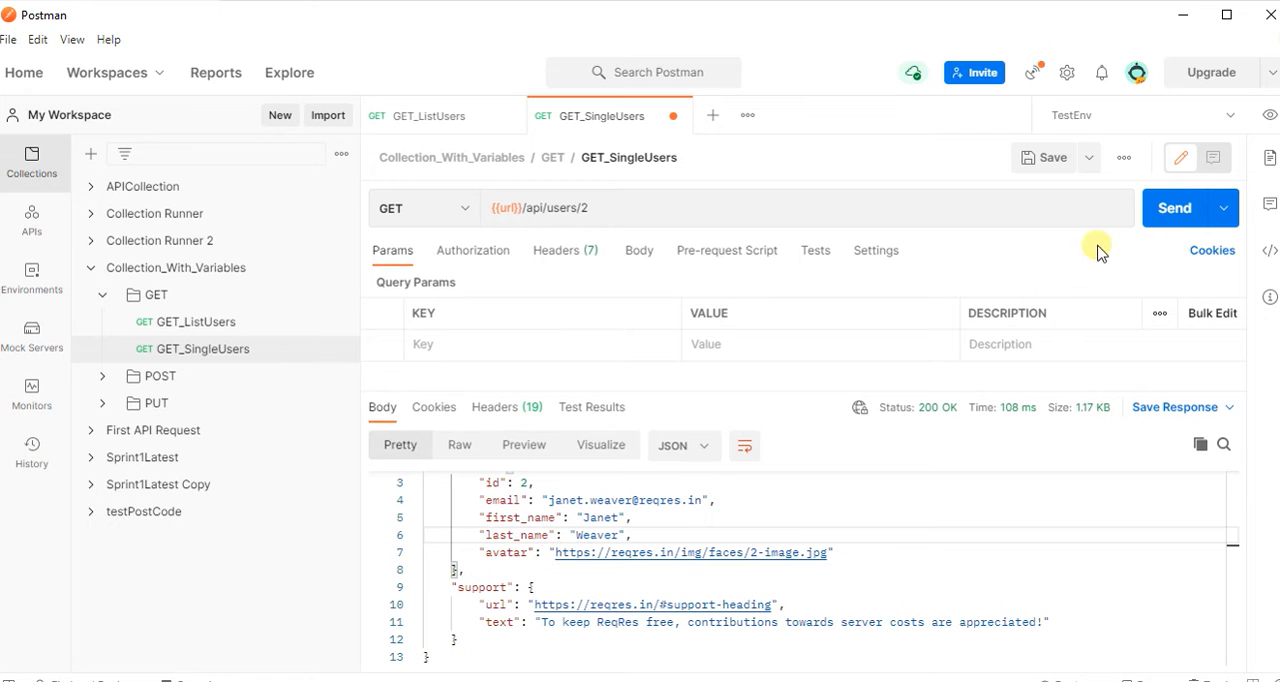
click(1178, 210)
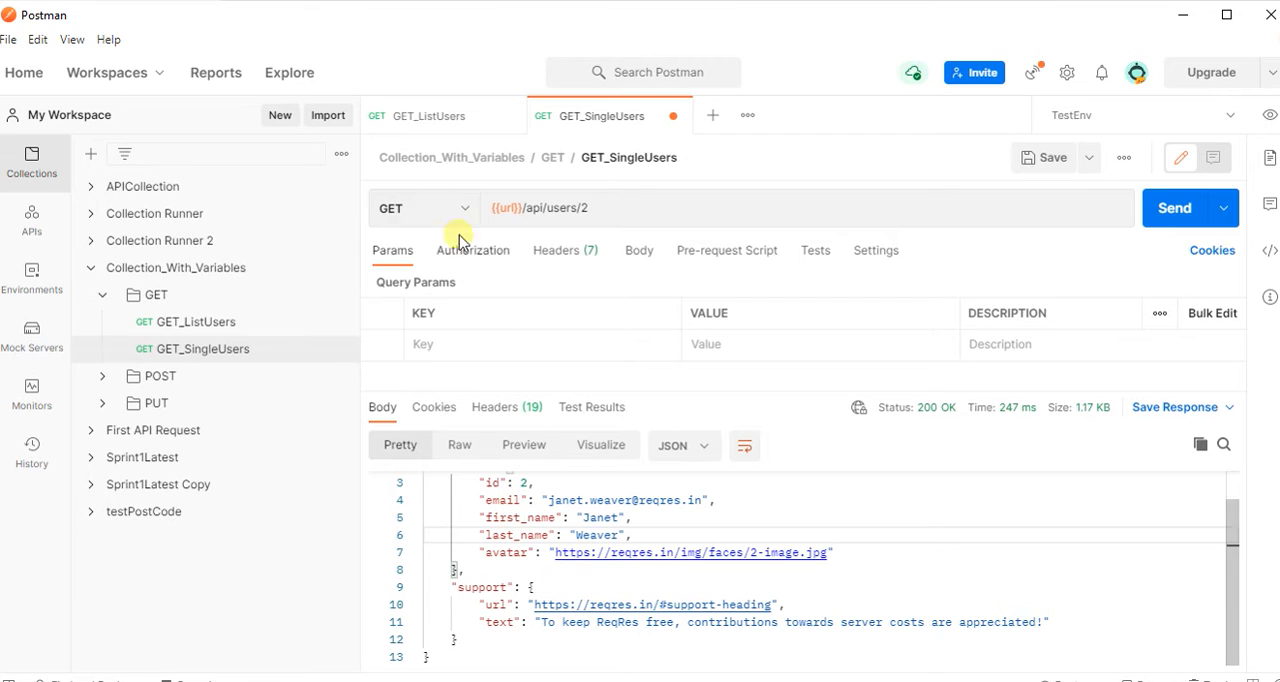
click(428, 122)
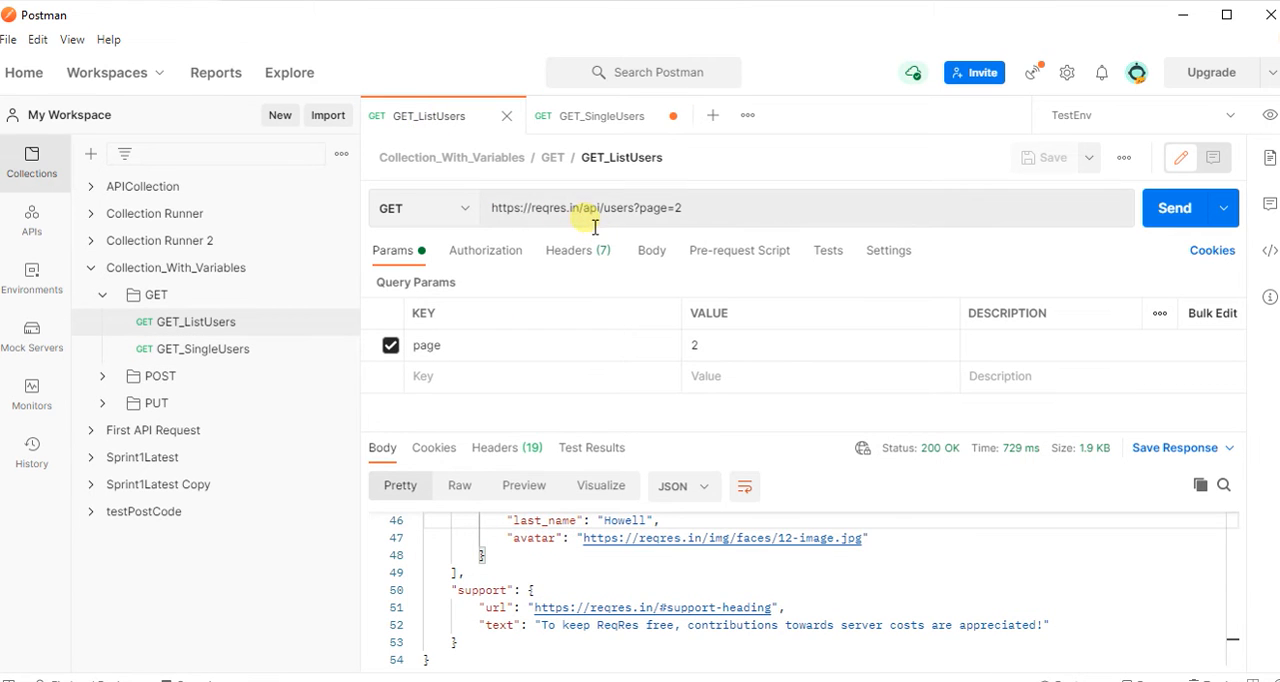
drag(492, 208, 580, 208)
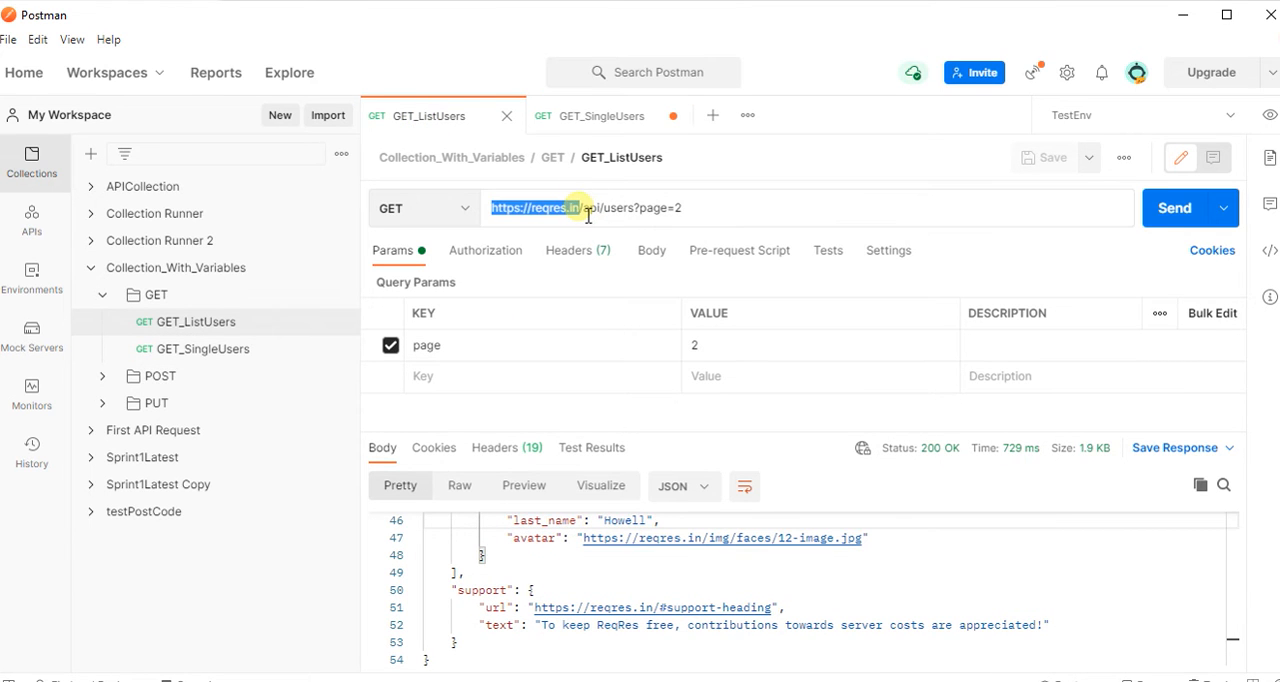
text({{}})
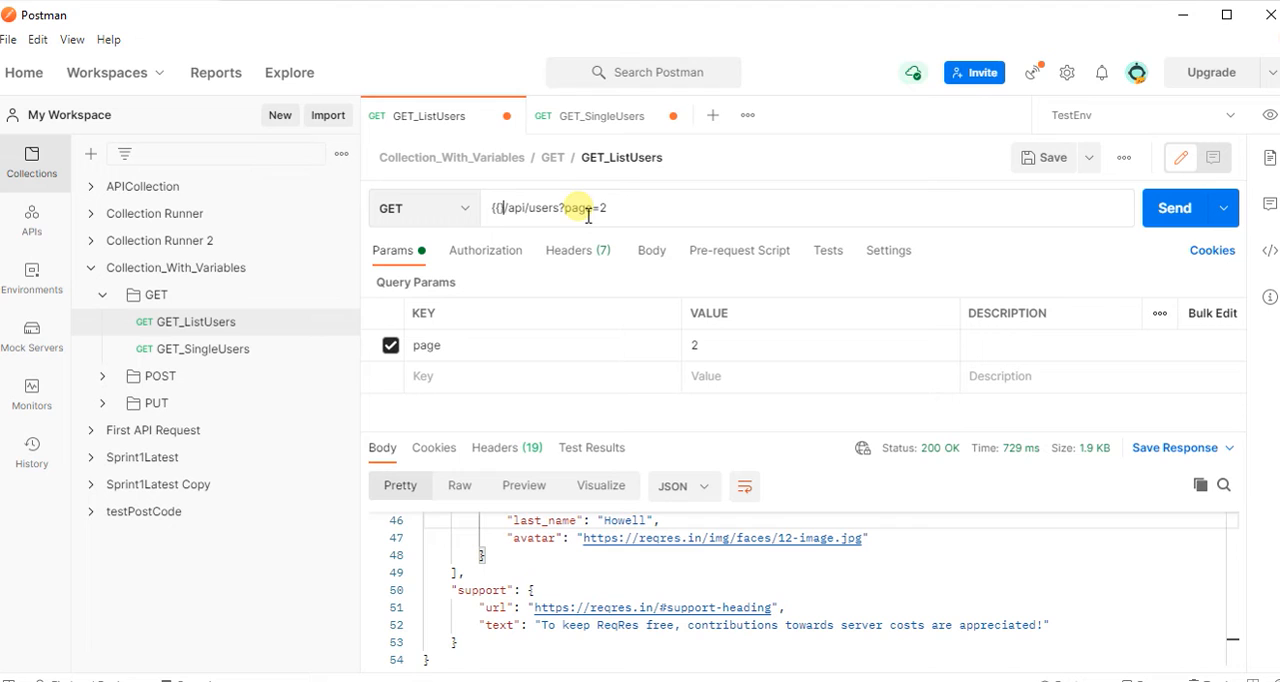
click(499, 208)
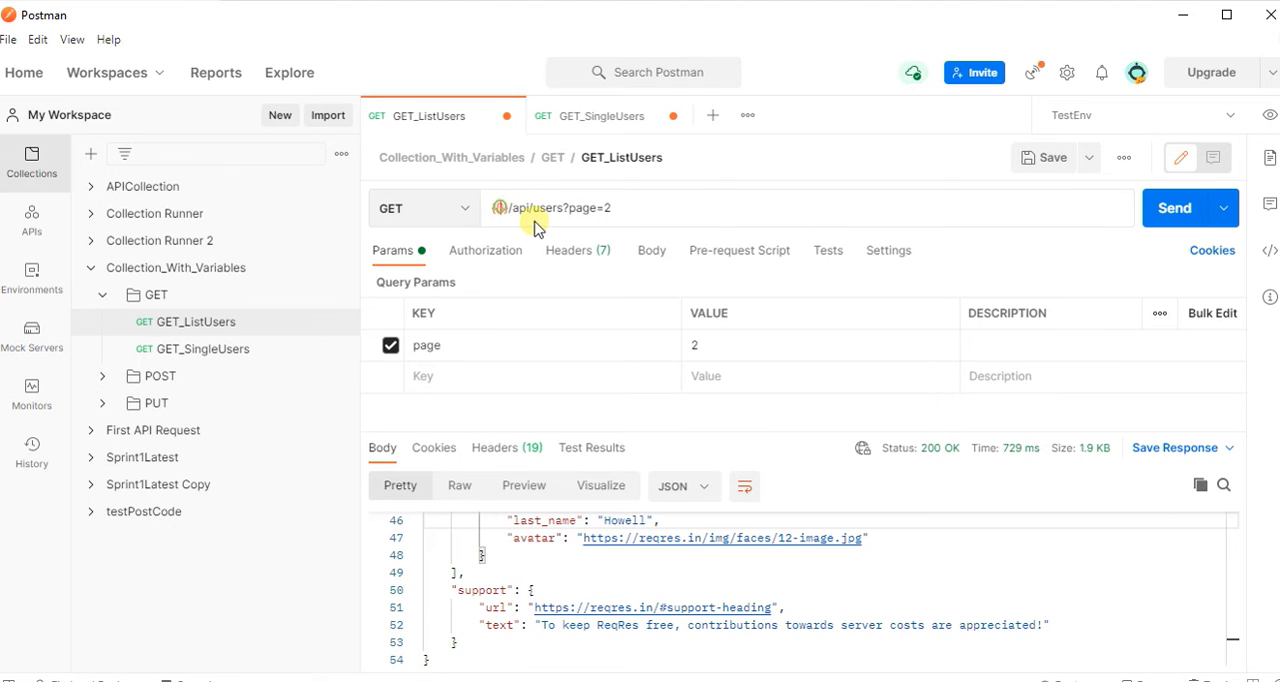
text(url)
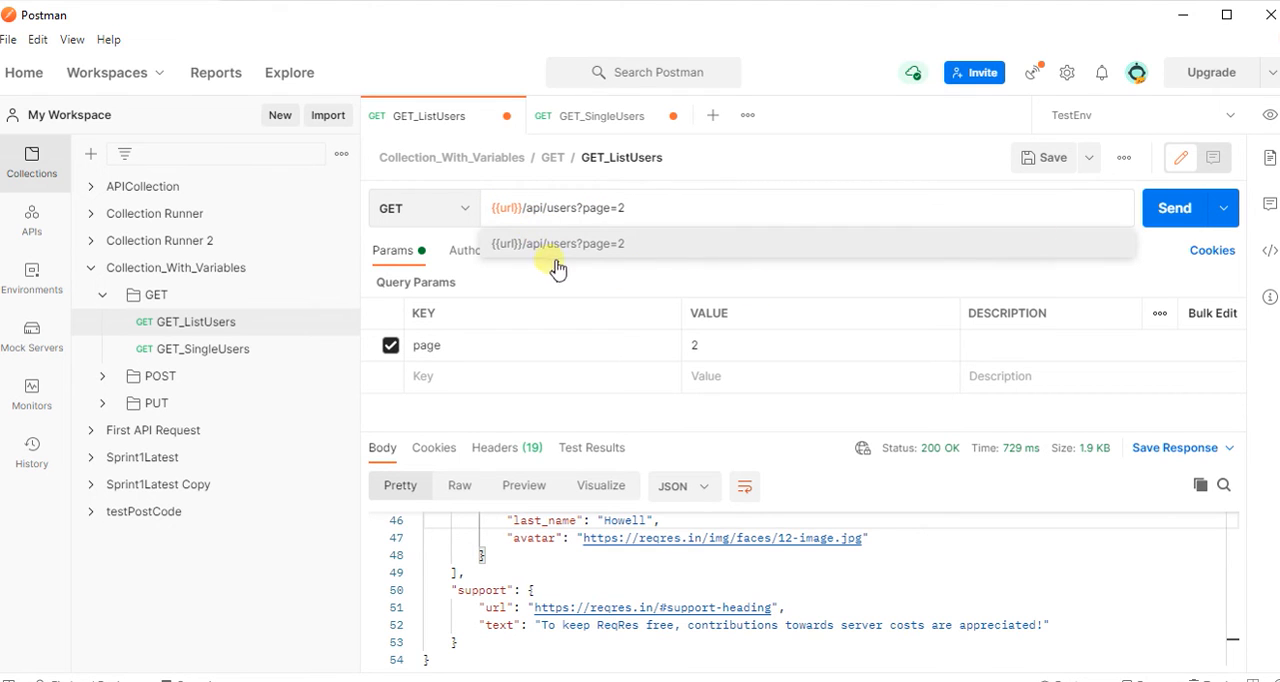
click(906, 571)
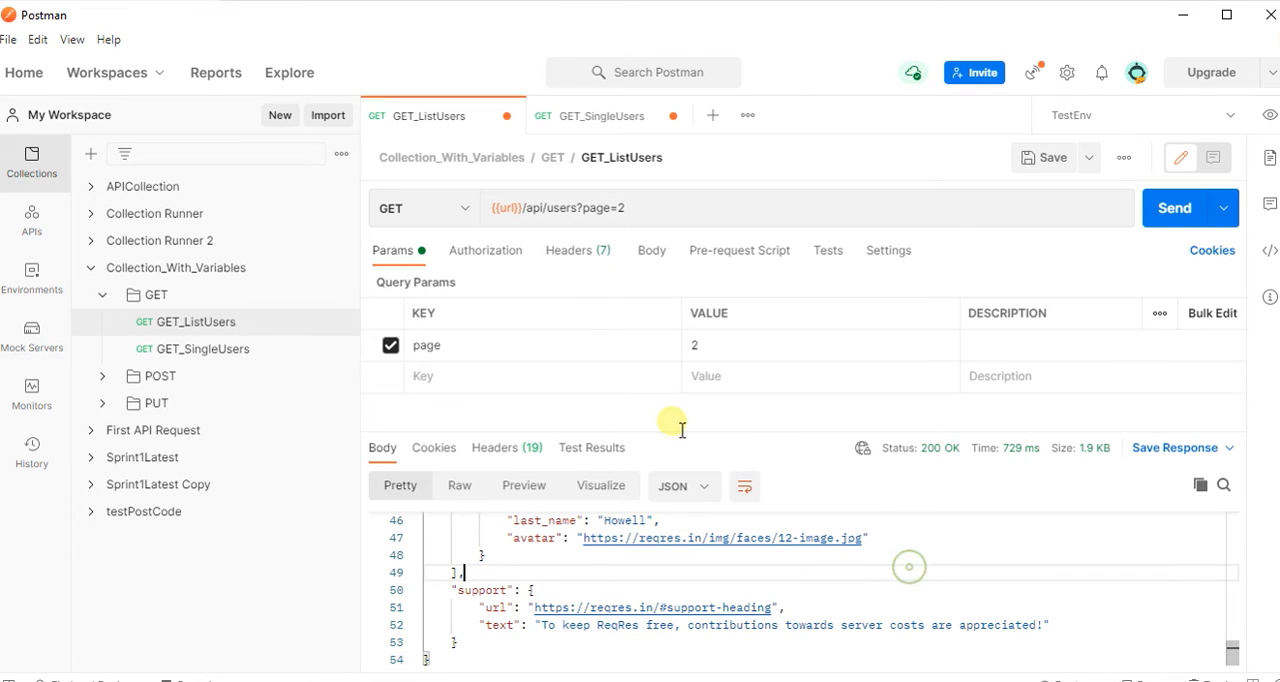
mouse_move(508, 214)
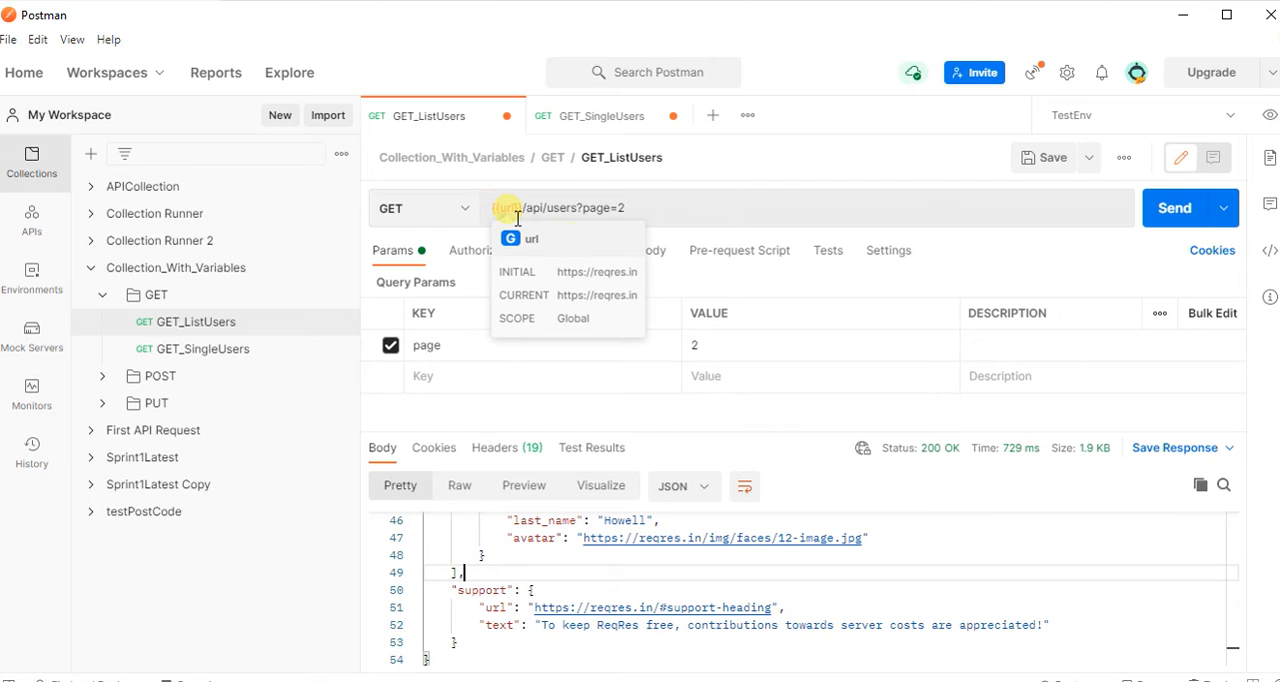
click(1176, 212)
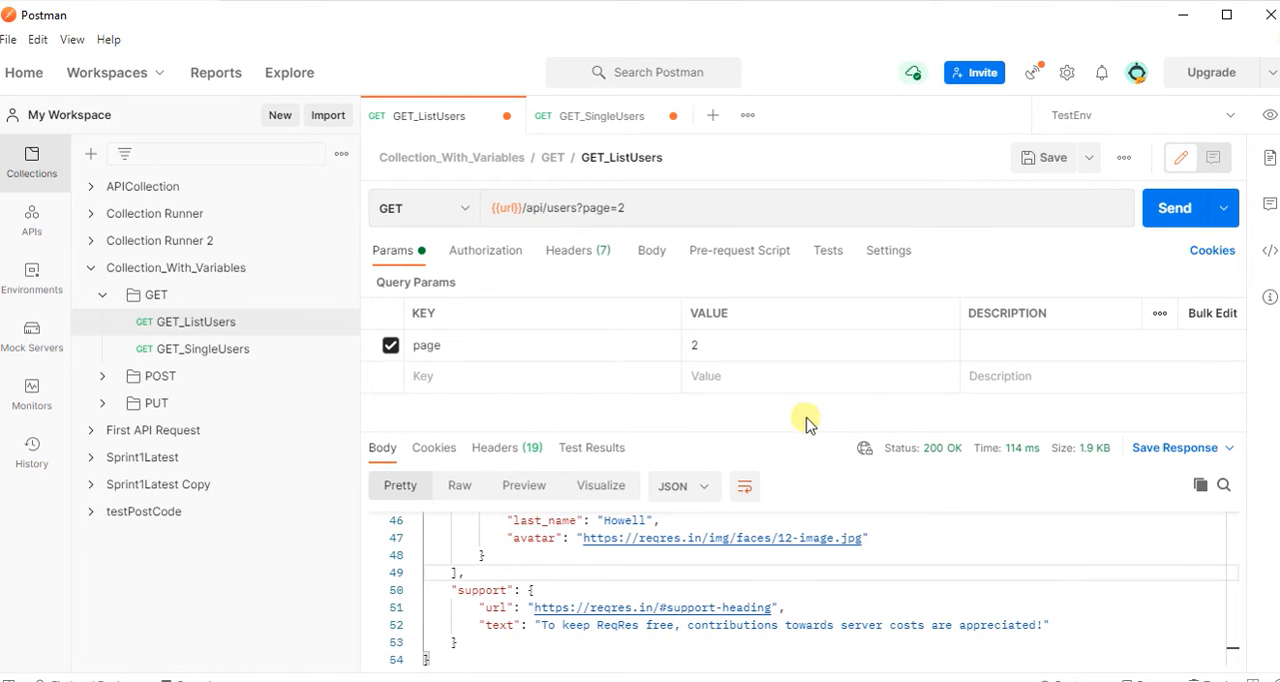
mouse_move(778, 432)
mouse_down()
mouse_move(775, 392)
mouse_move(752, 388)
mouse_move(782, 432)
mouse_up()
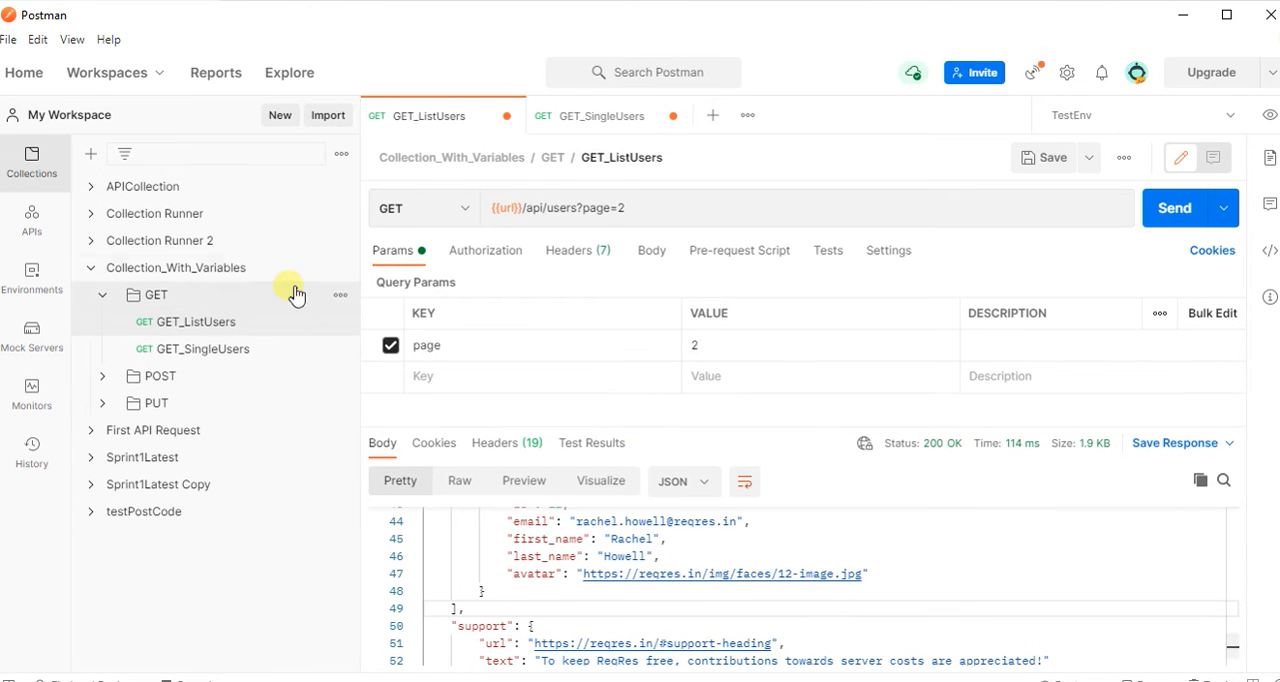
click(338, 270)
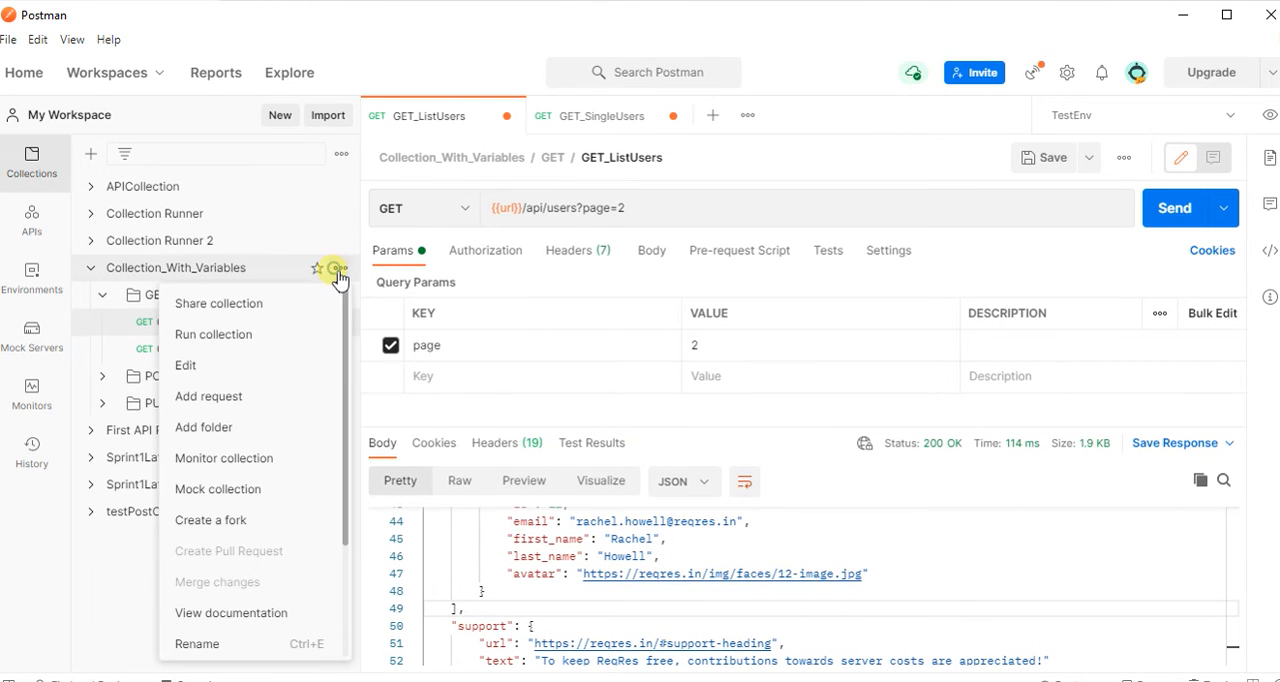
click(620, 380)
click(91, 268)
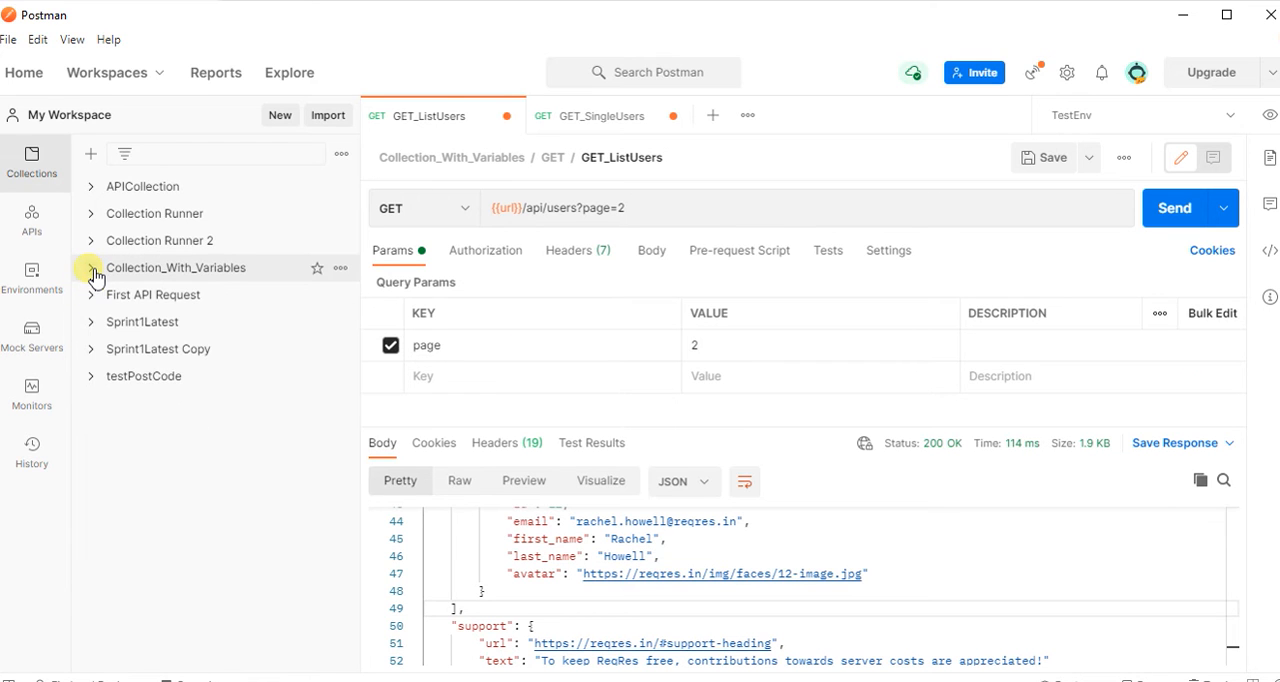
click(91, 268)
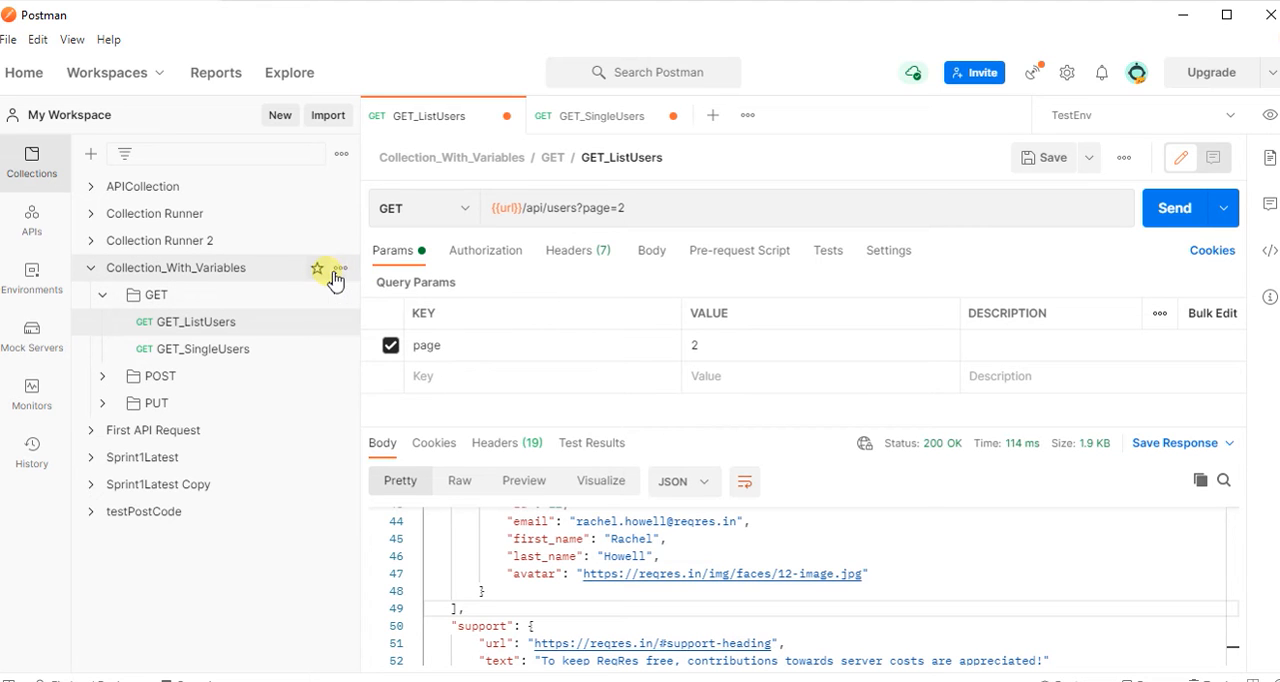
click(343, 270)
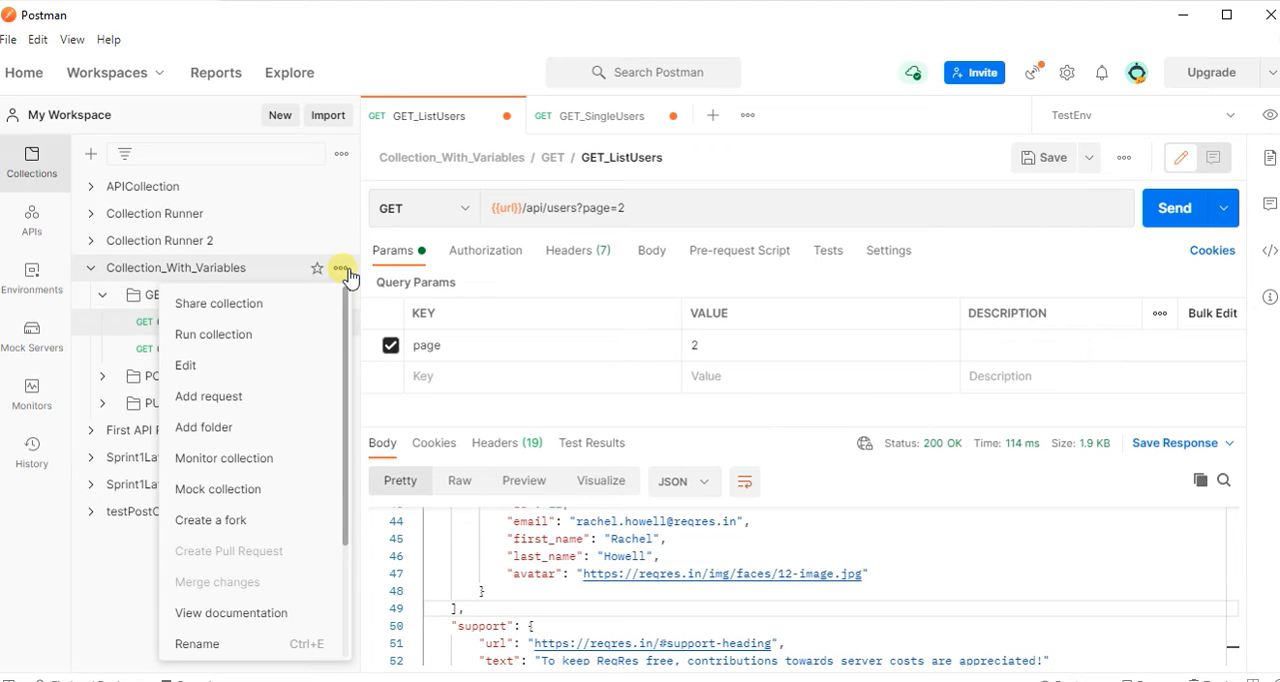
click(186, 366)
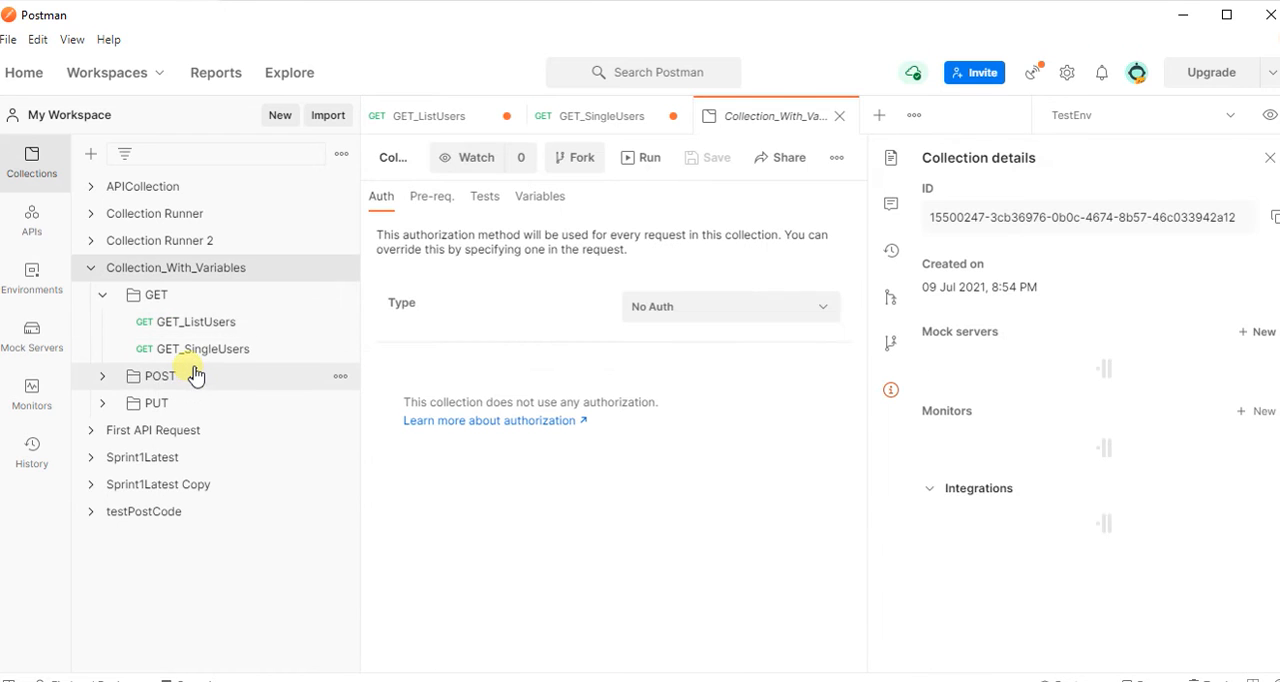
click(545, 200)
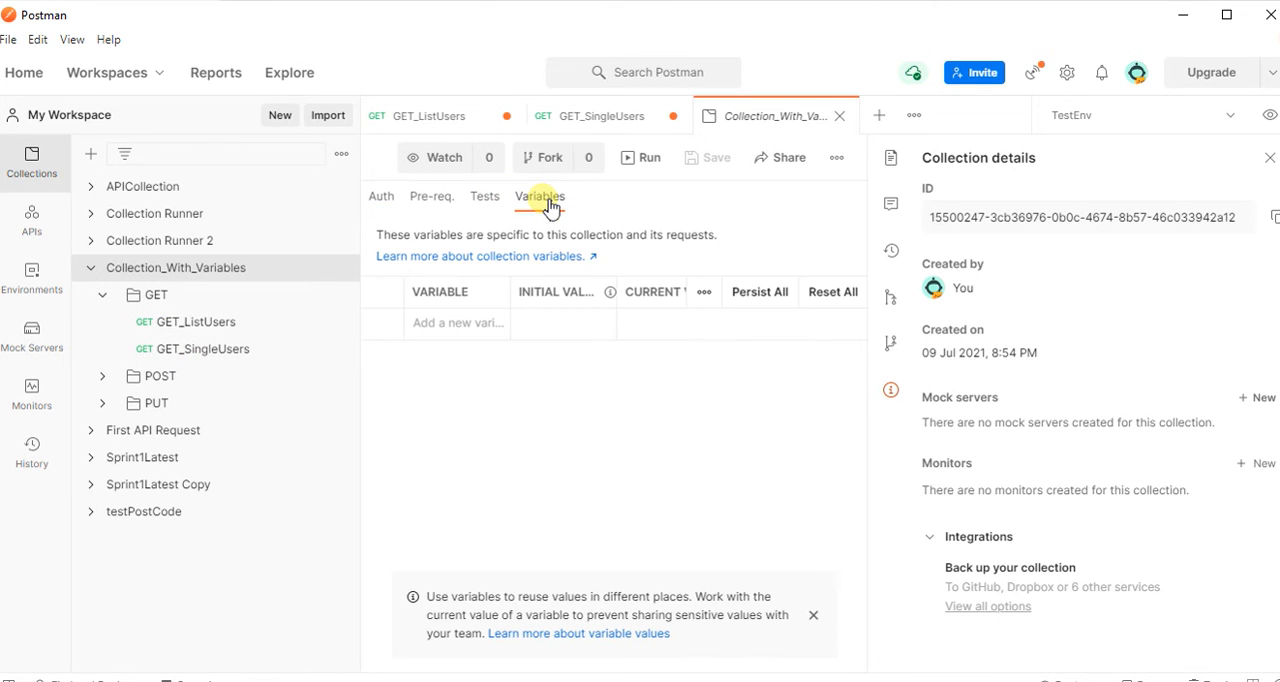
click(440, 323)
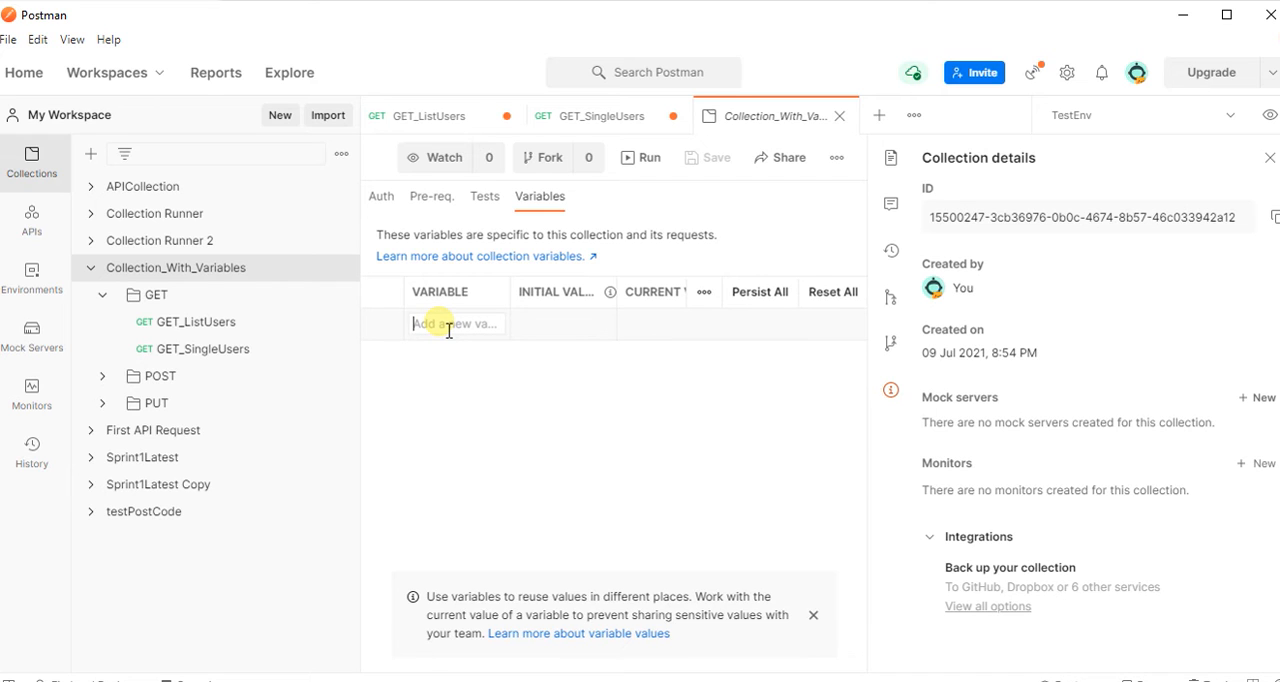
text(url)
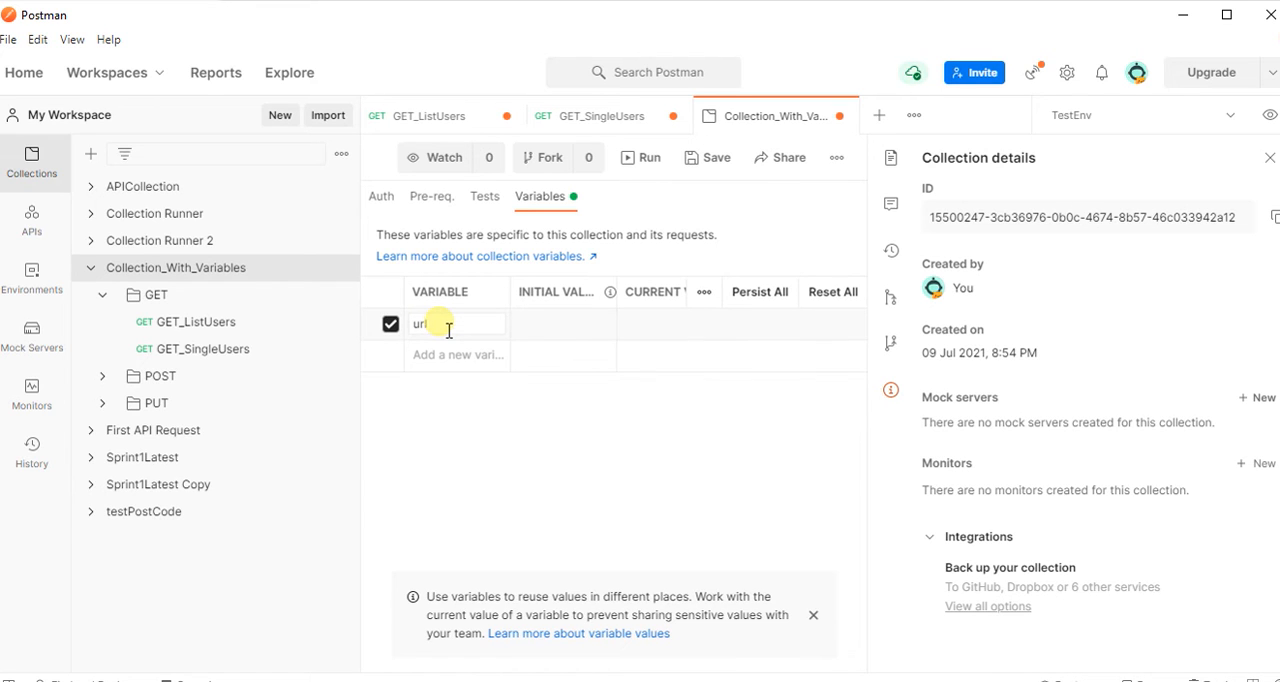
click(556, 330)
click(666, 331)
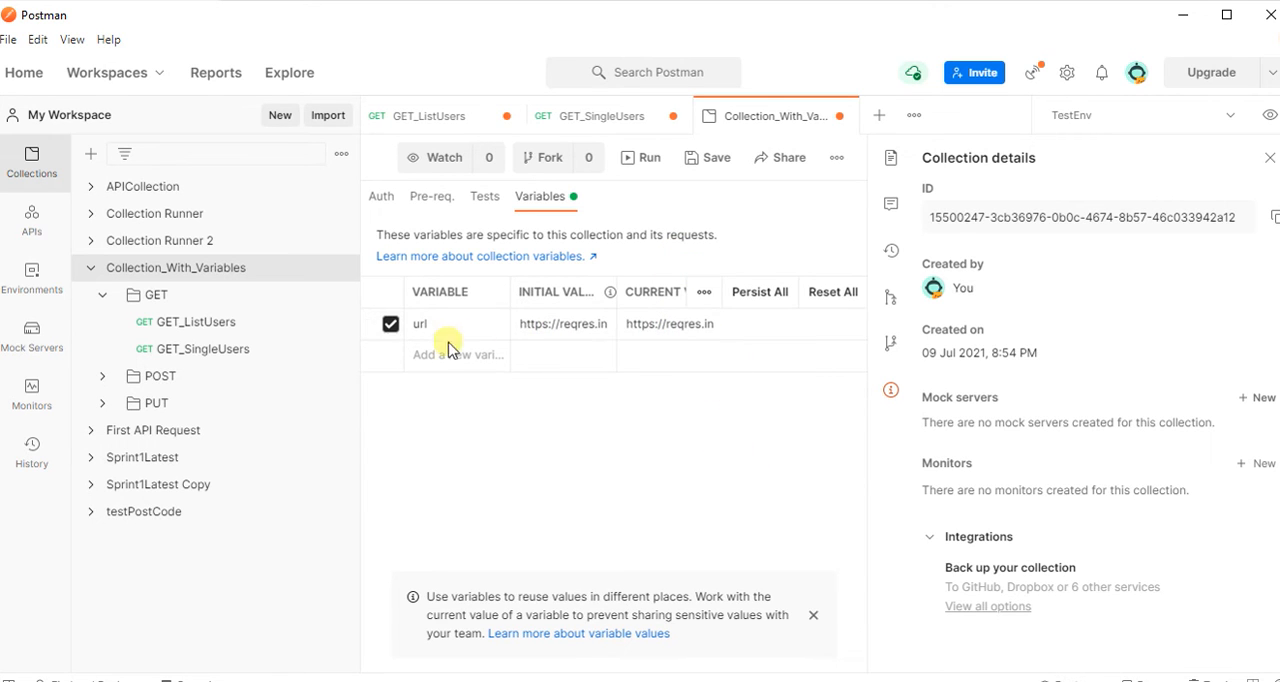
Save Collection_With_Variables with its url variable and close the collection.
drag(416, 324, 660, 330)
click(737, 437)
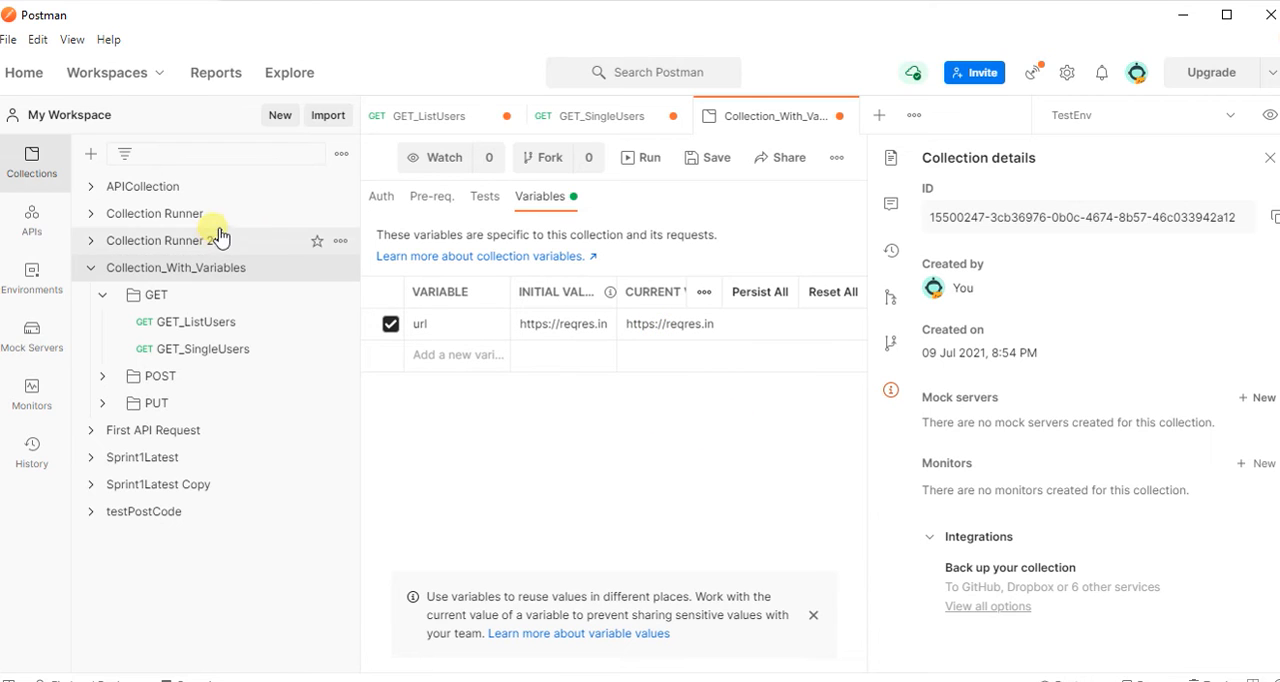
click(720, 162)
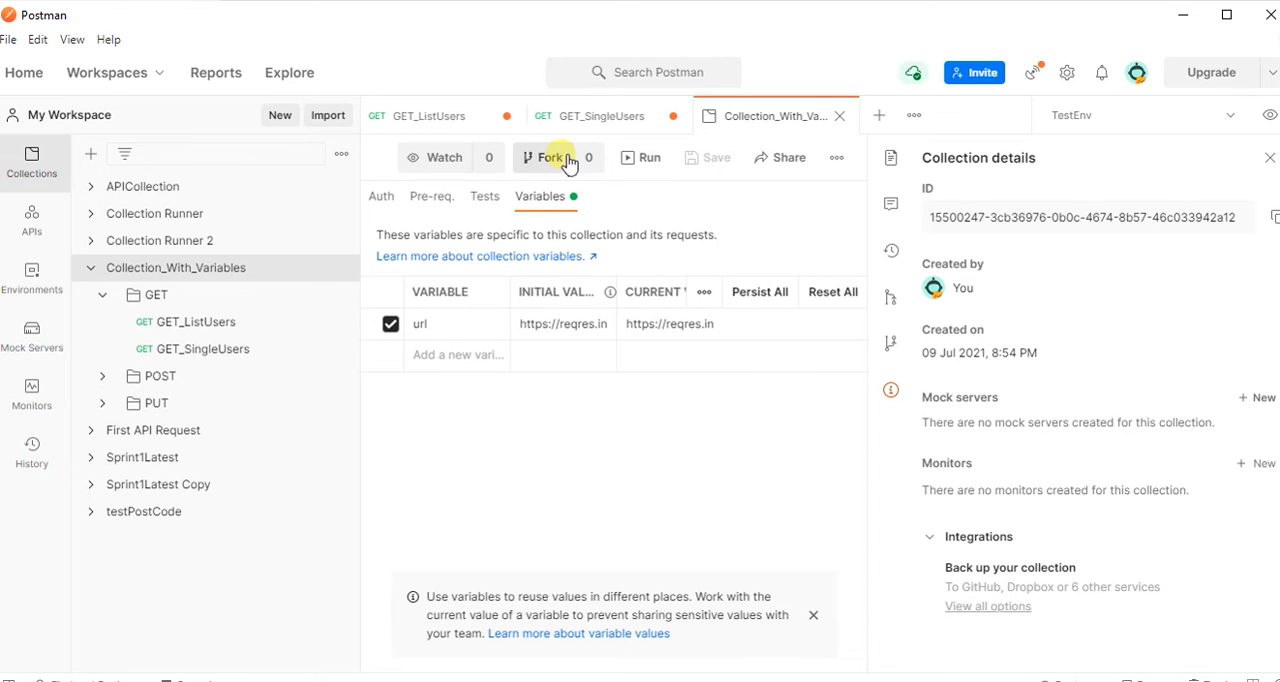
click(840, 118)
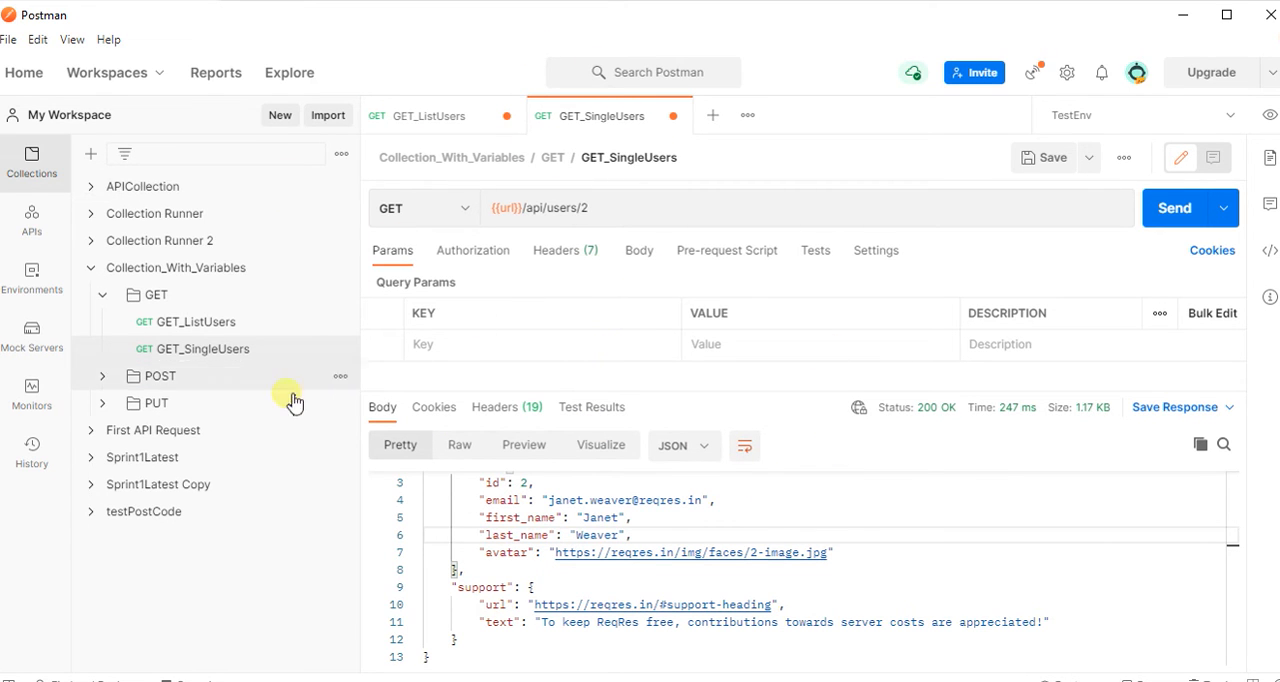
click(100, 381)
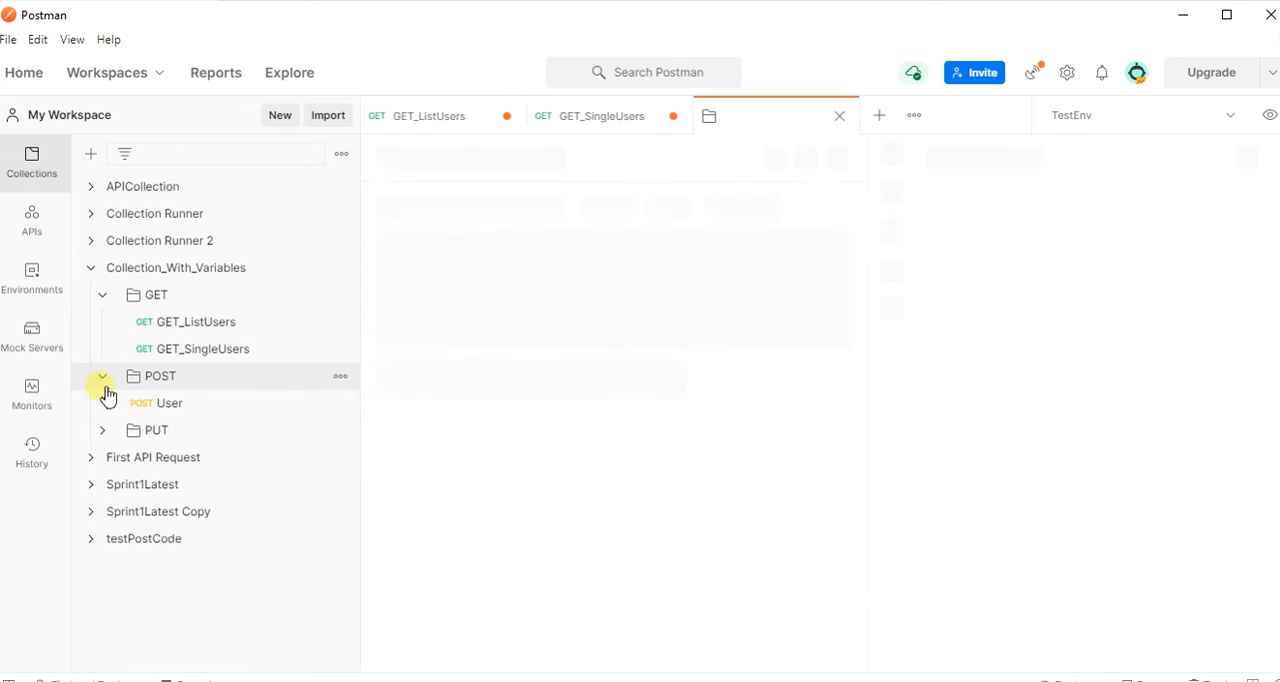
right_click(167, 408)
click(222, 419)
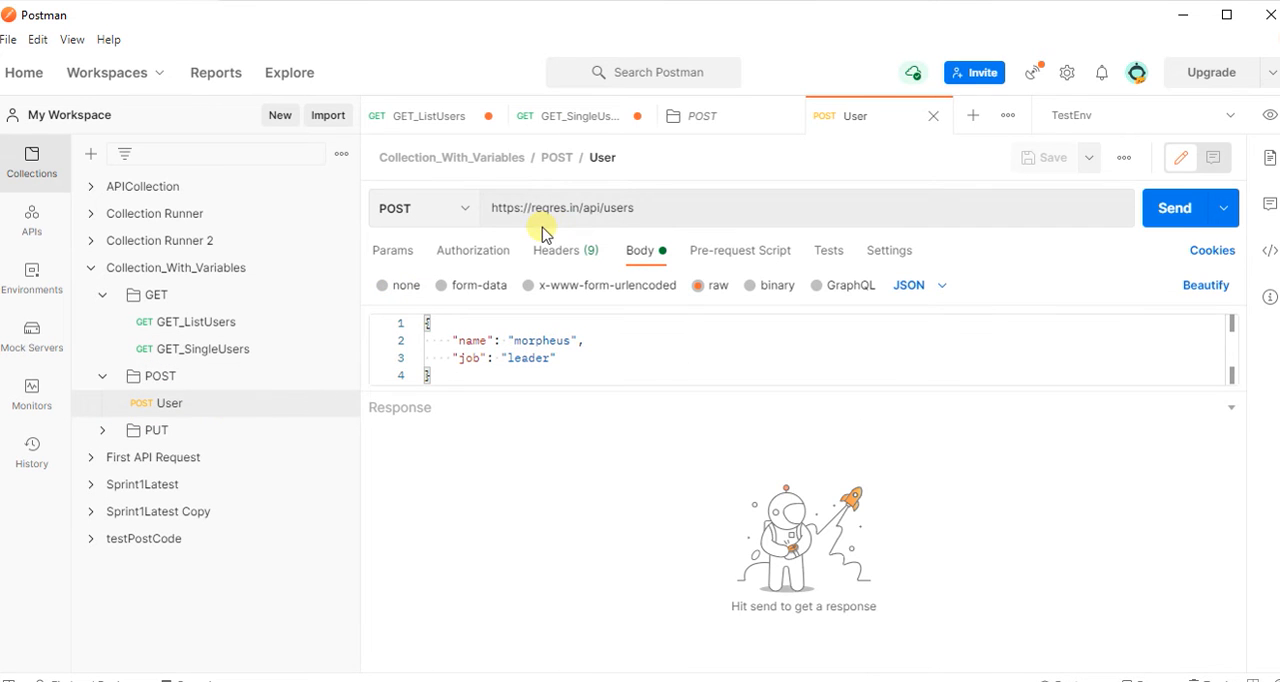
drag(592, 215, 483, 217)
text({{)
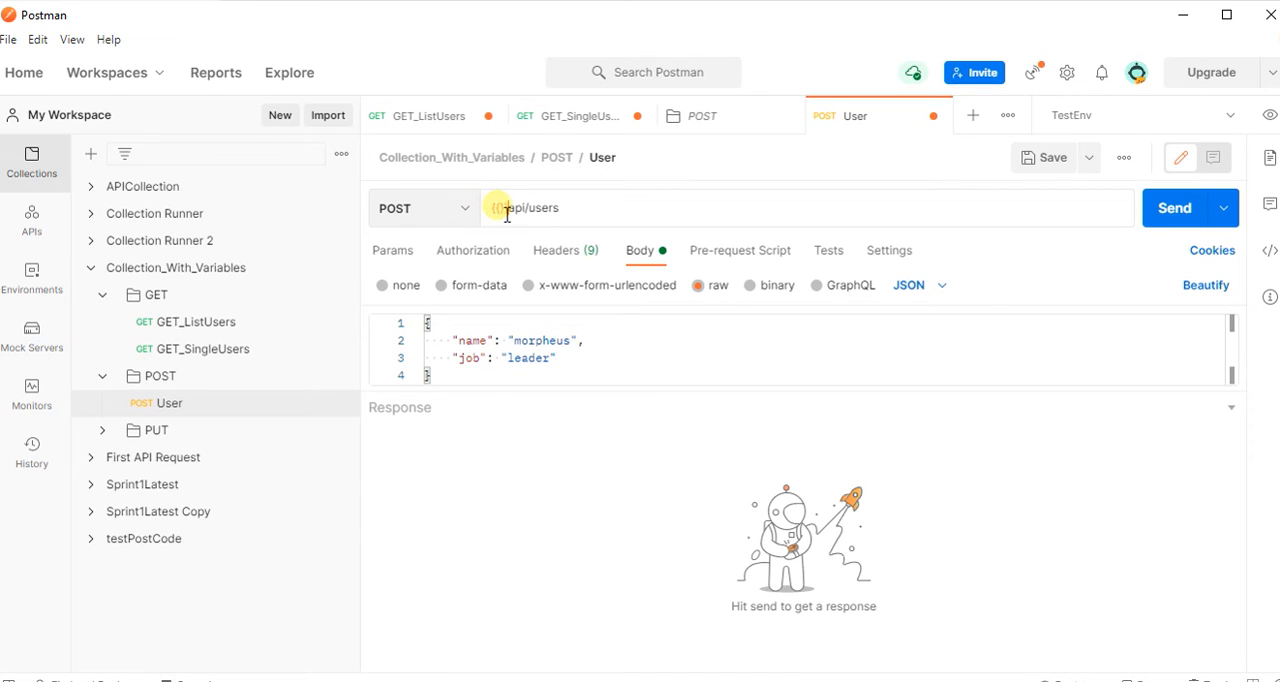
click(499, 207)
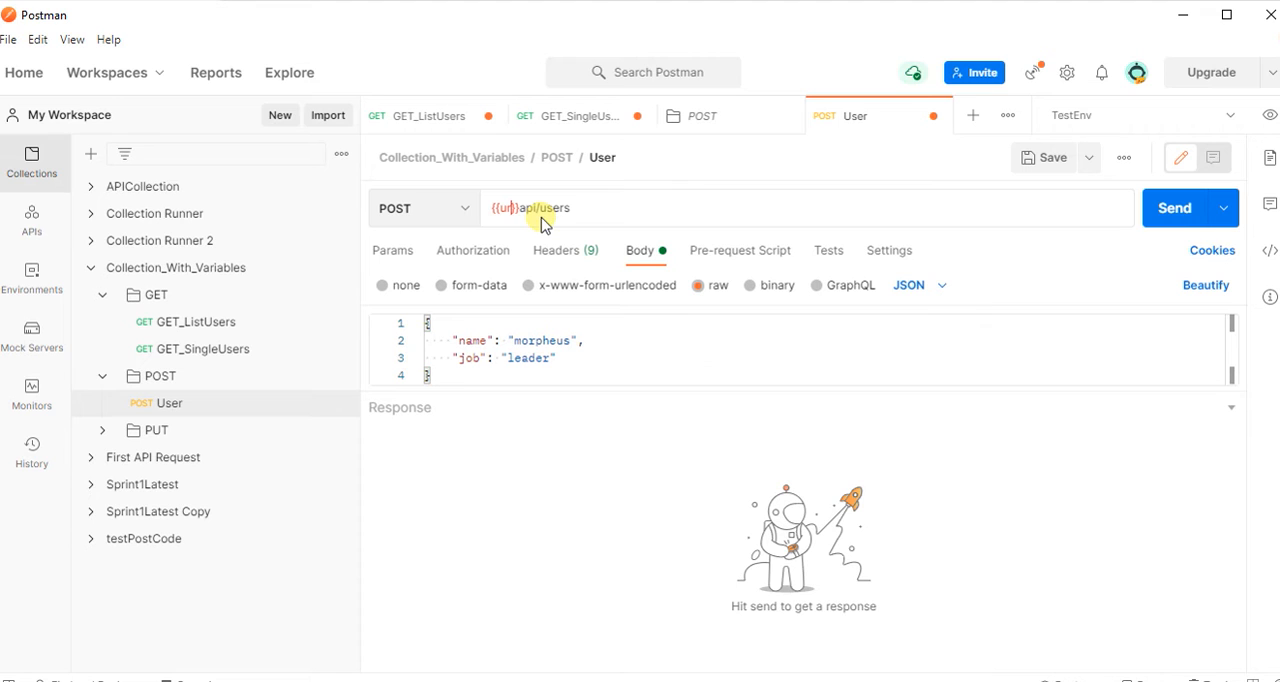
click(501, 409)
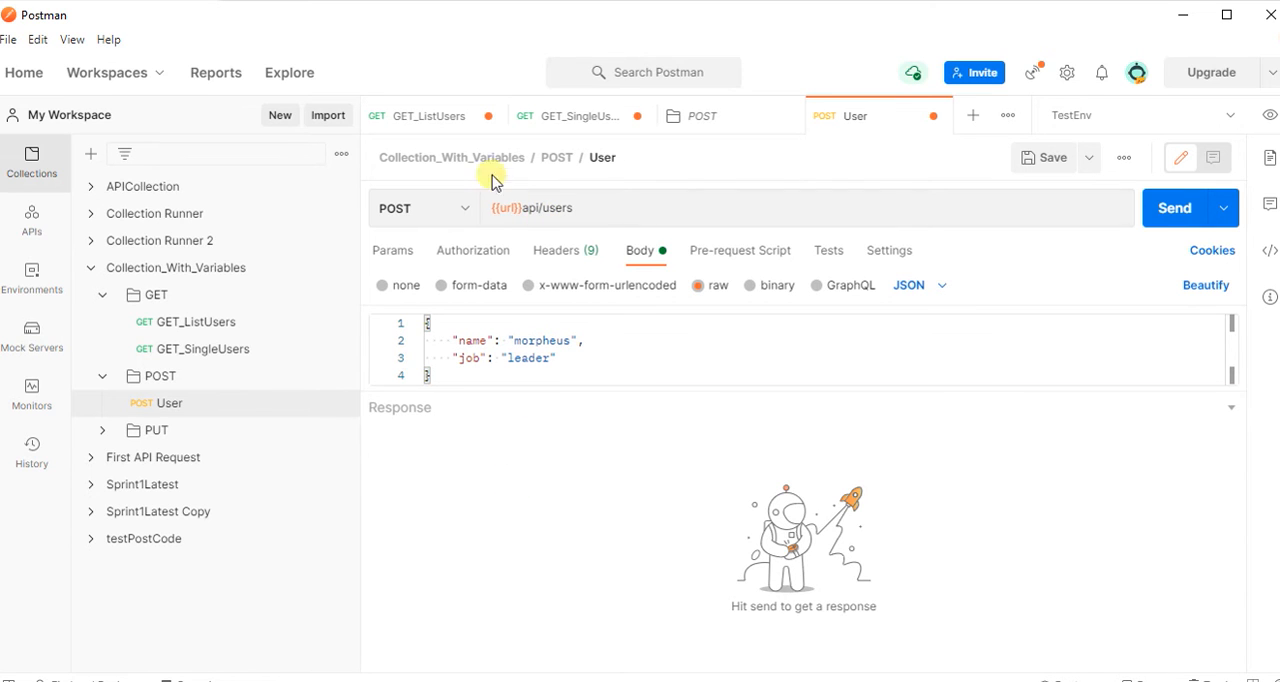
Check the url variable in the User POST request, send the request, and enlarge the request body area.
mouse_move(515, 212)
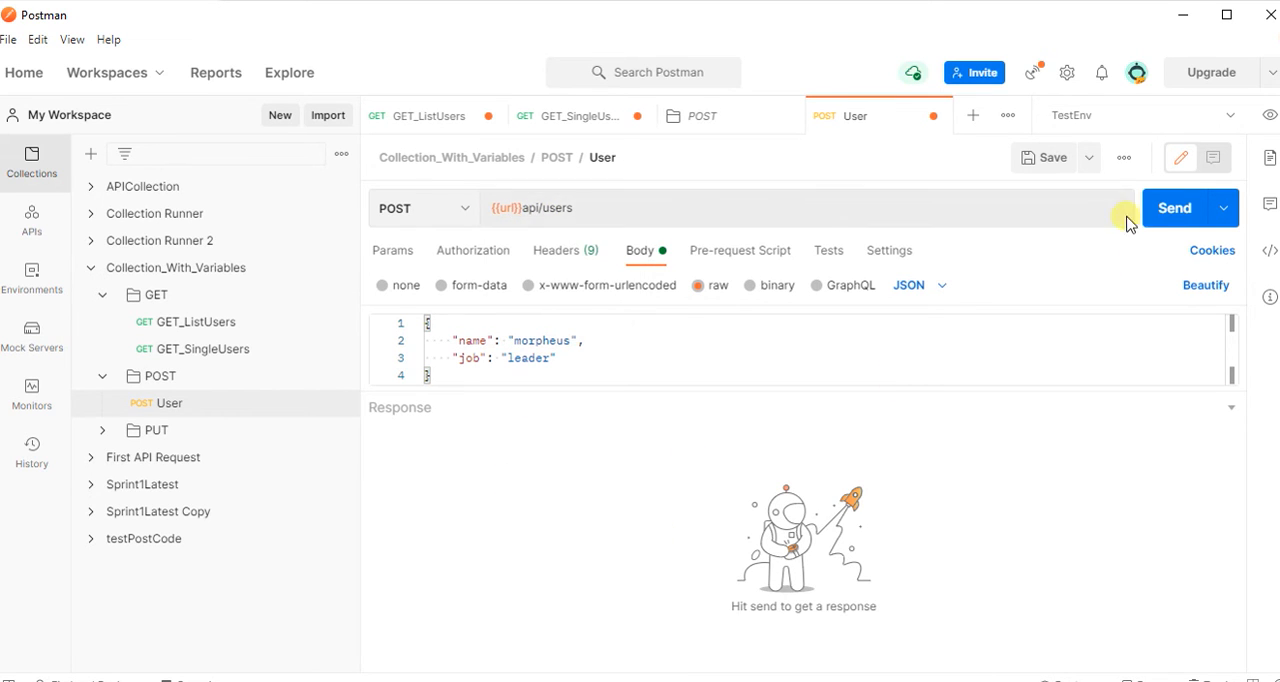
click(1177, 218)
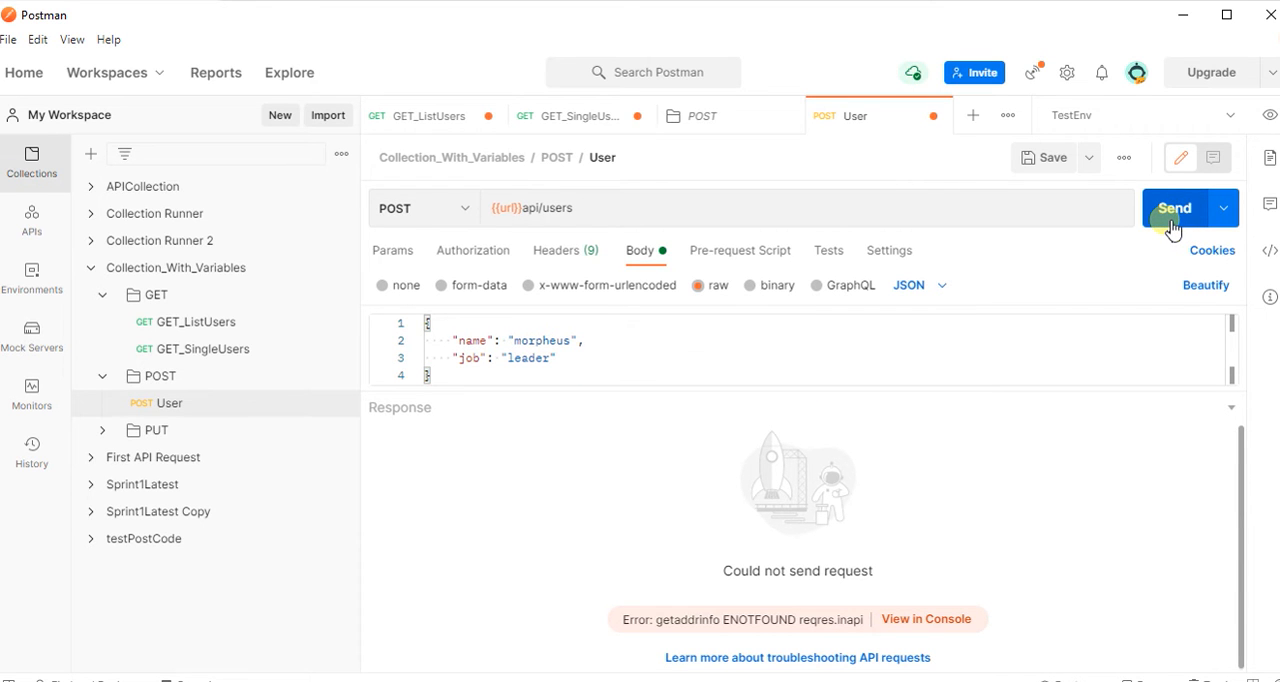
drag(637, 392, 620, 451)
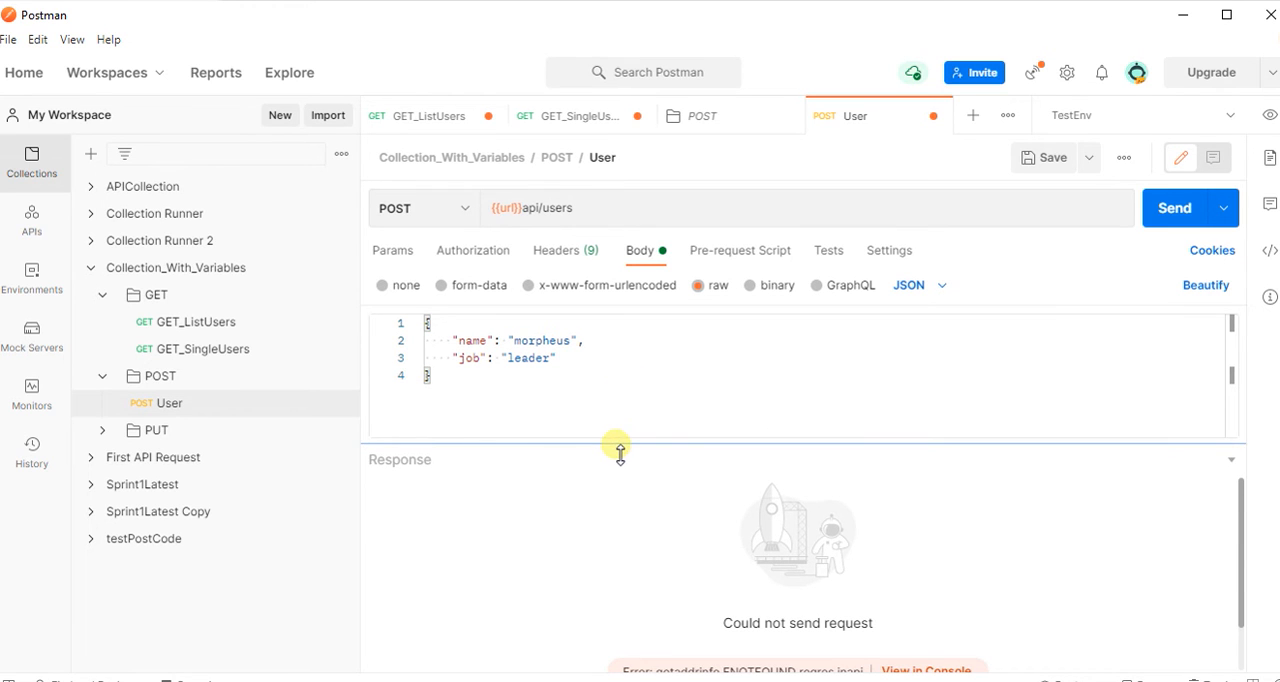
Insert a slash after {{url}} in the User POST request's address so it reads {{url}}/api/users, and send the request.
click(527, 208)
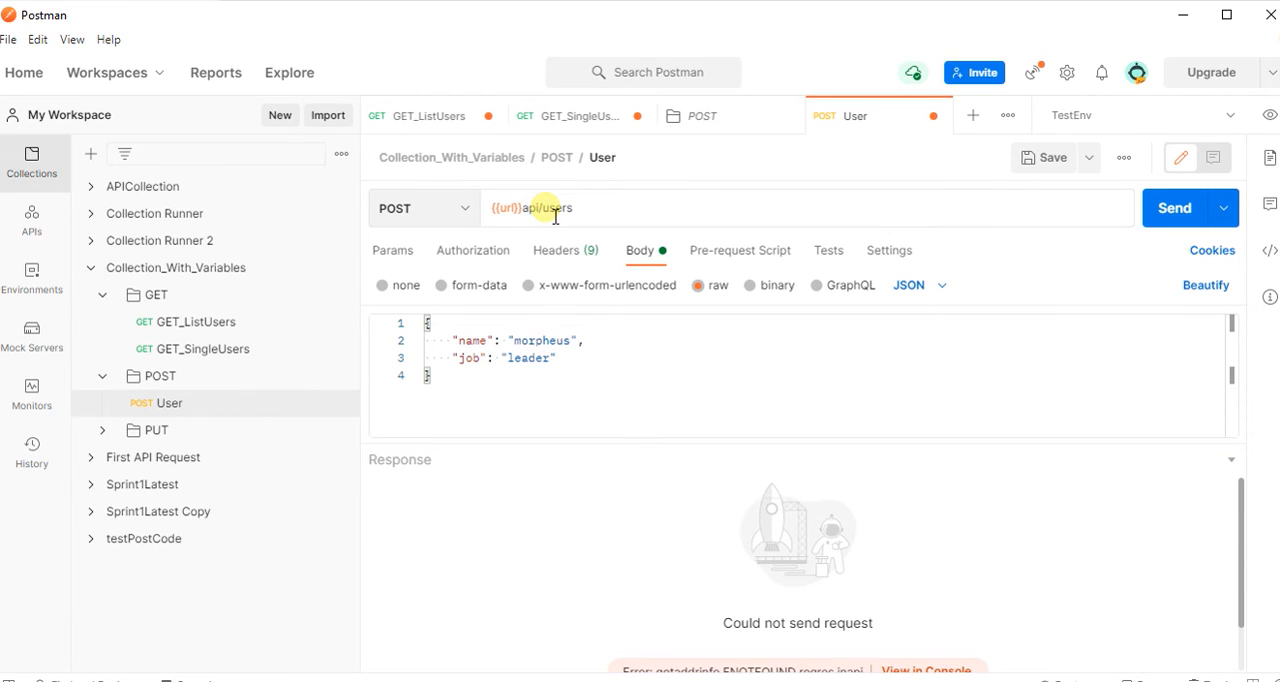
text(/)
click(710, 470)
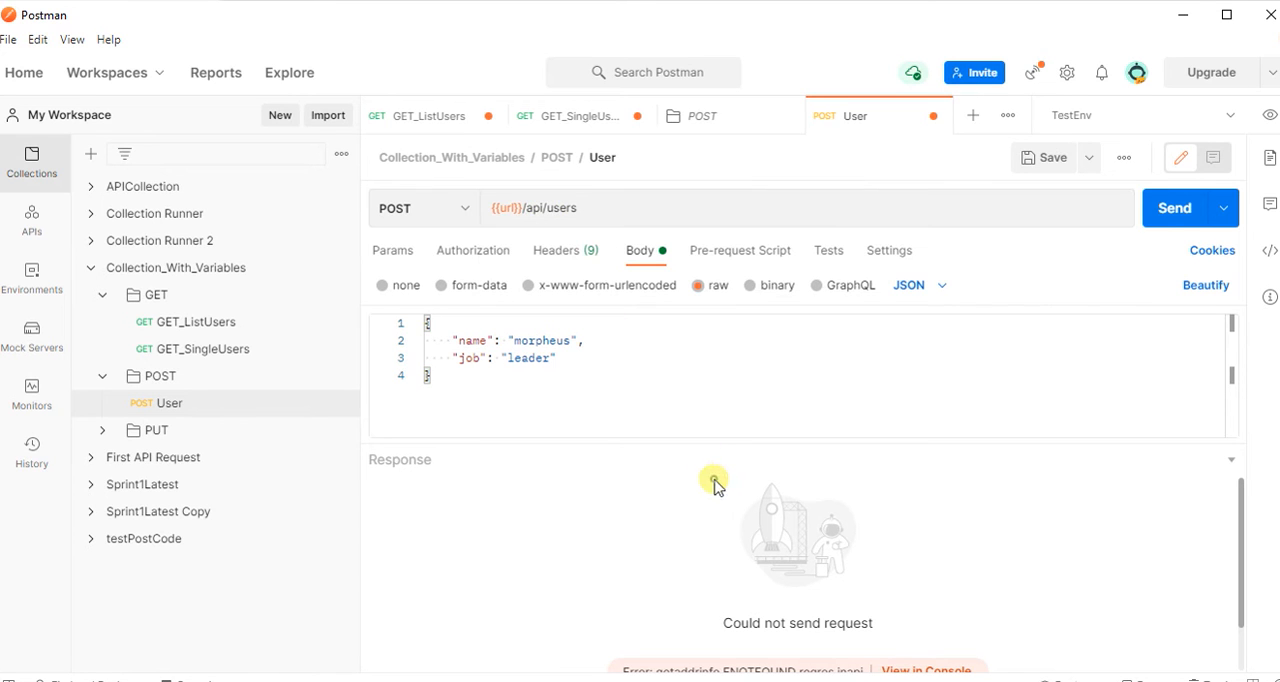
click(1183, 218)
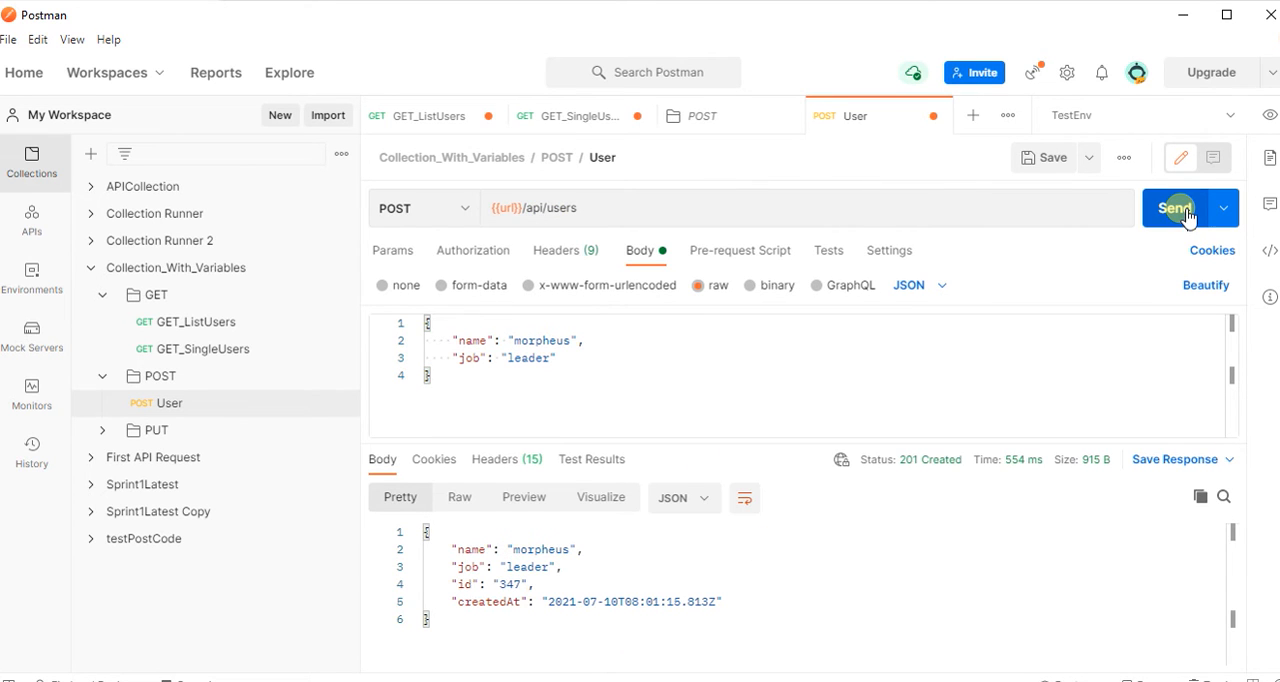
Examine the User request's response body and status, adjusting the height of the response area.
drag(726, 446, 731, 419)
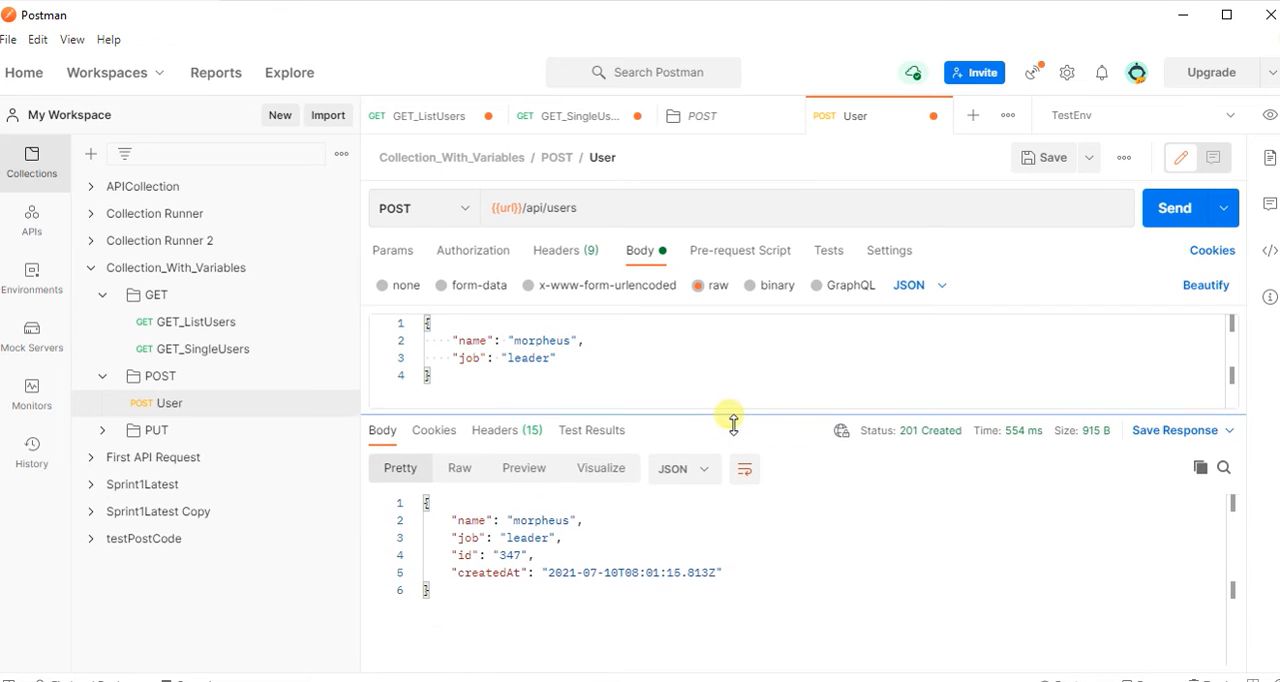
click(491, 623)
key(ctrl+a)
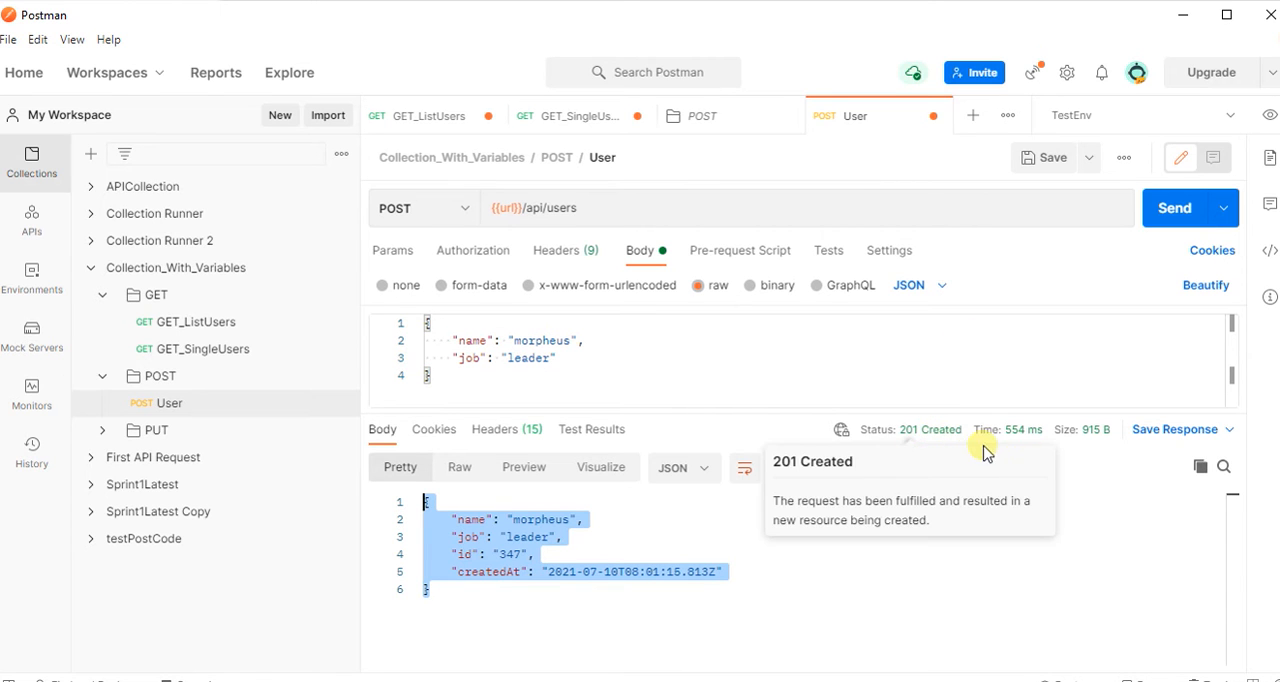
click(1046, 539)
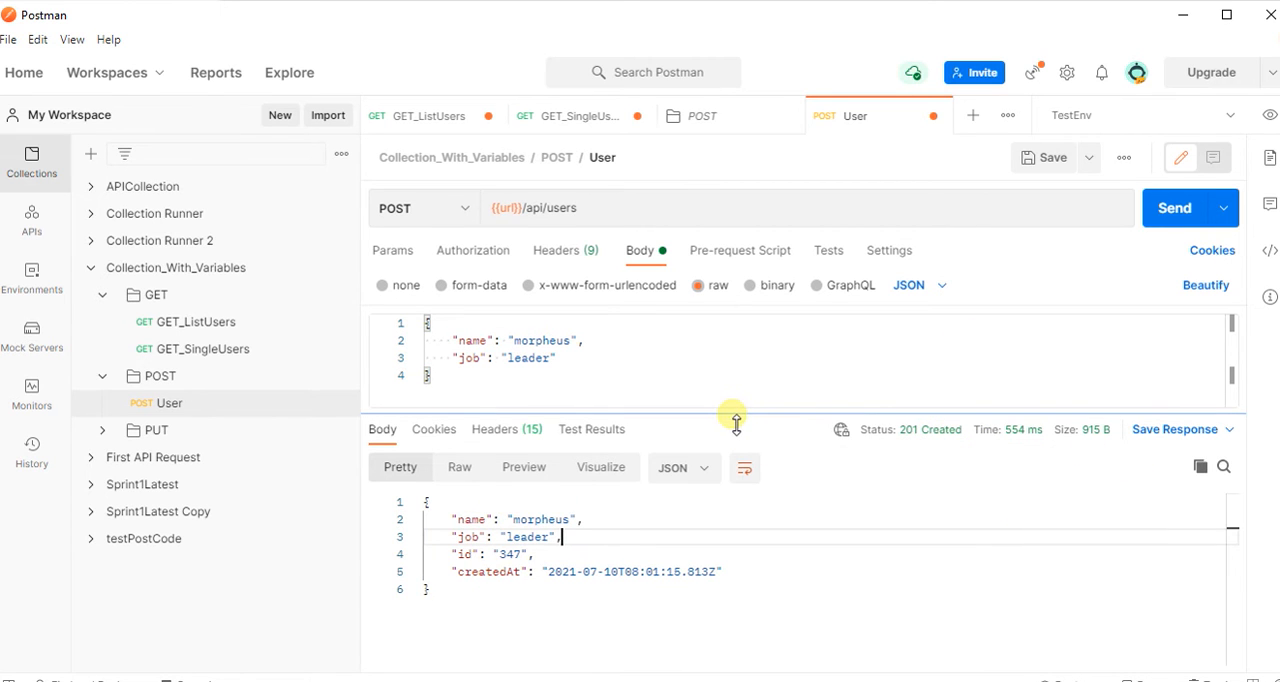
drag(734, 420, 732, 444)
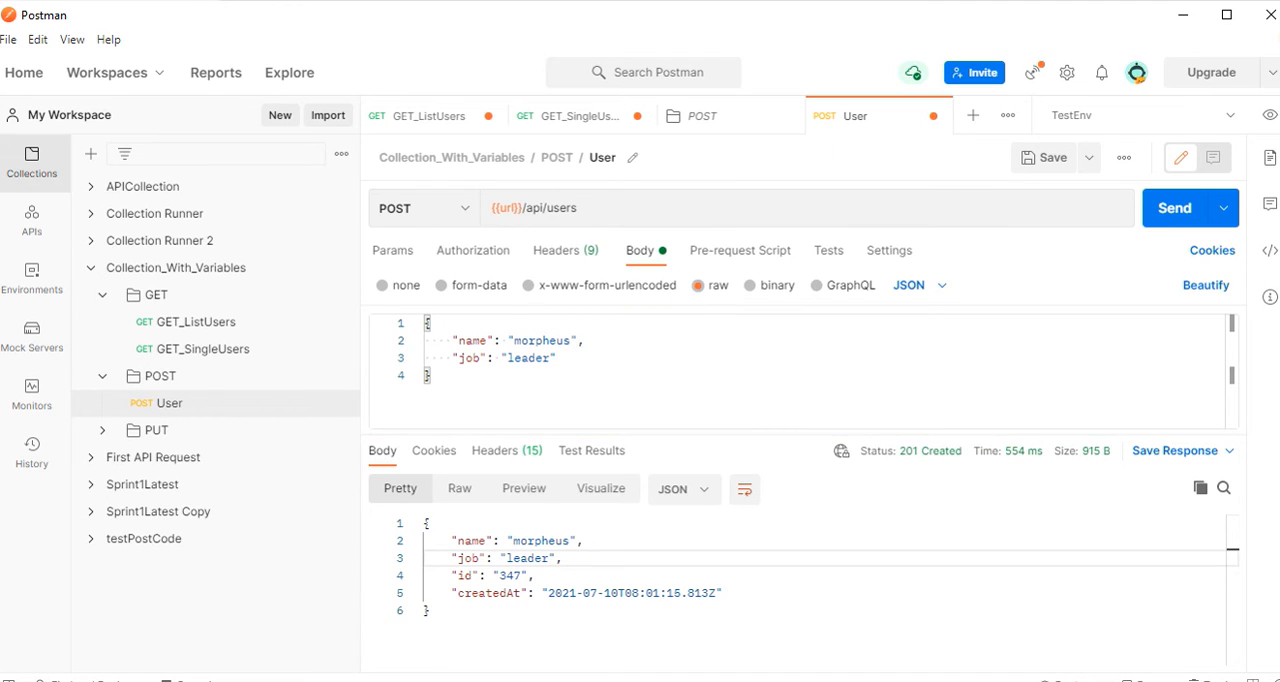
Open the TestEnv environment for editing and rename it as TestingEnv.
click(1269, 115)
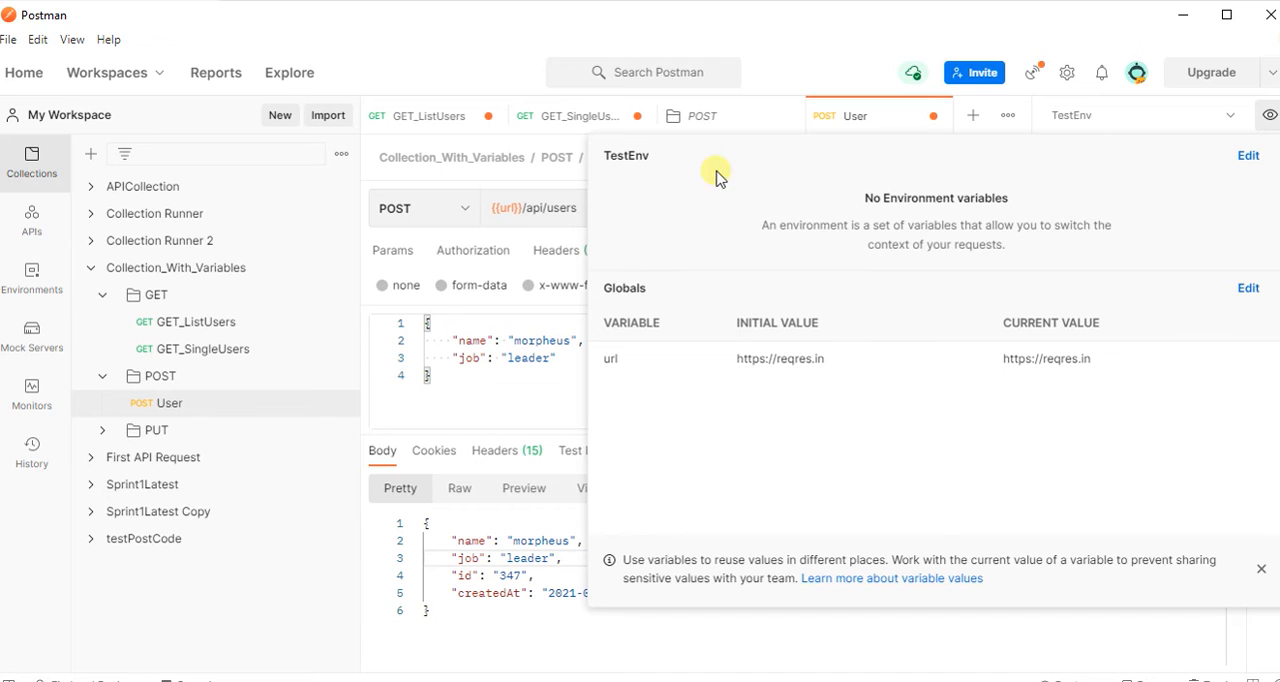
click(1250, 157)
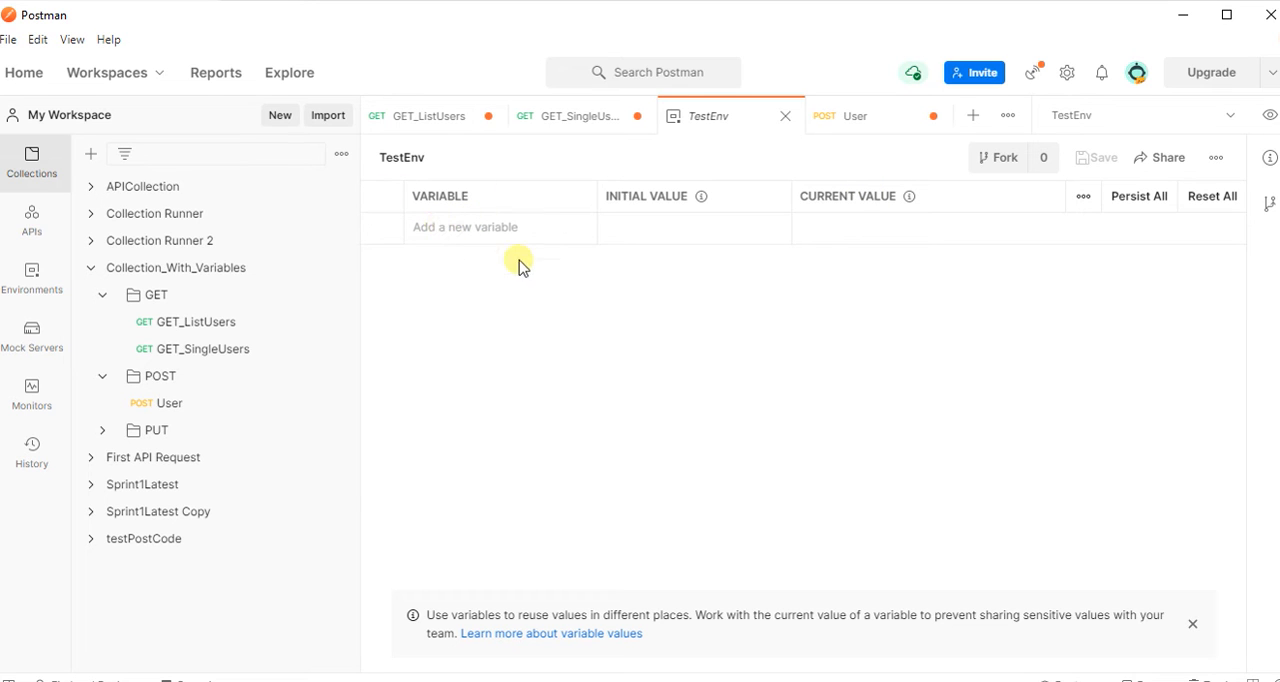
click(443, 161)
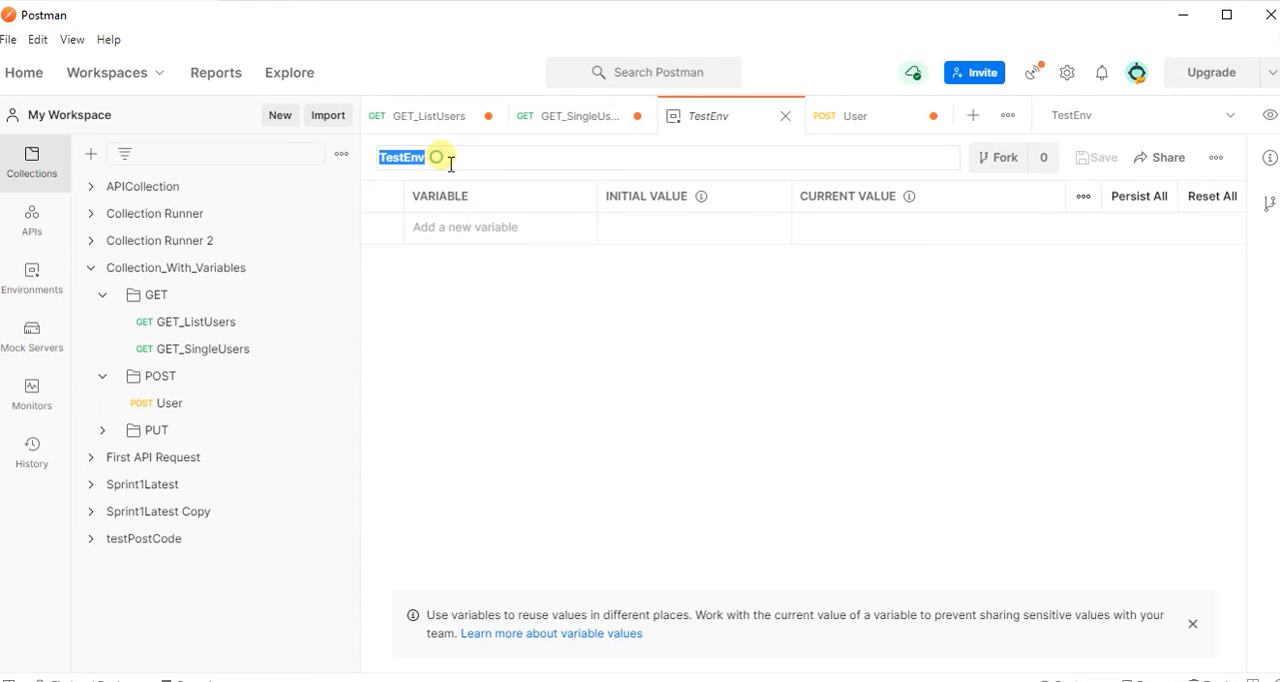
click(445, 164)
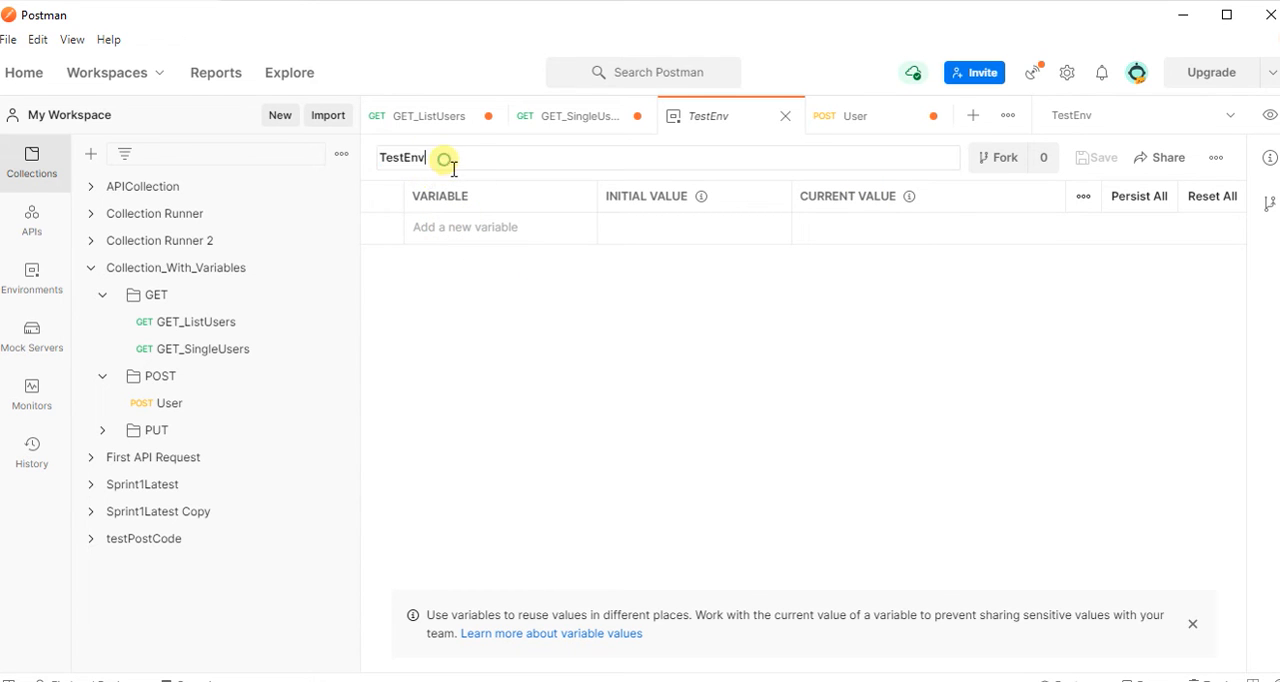
key(BackSpace)
key(BackSpace)
key(BackSpace)
key(BackSpace)
key(BackSpace)
key(BackSpace)
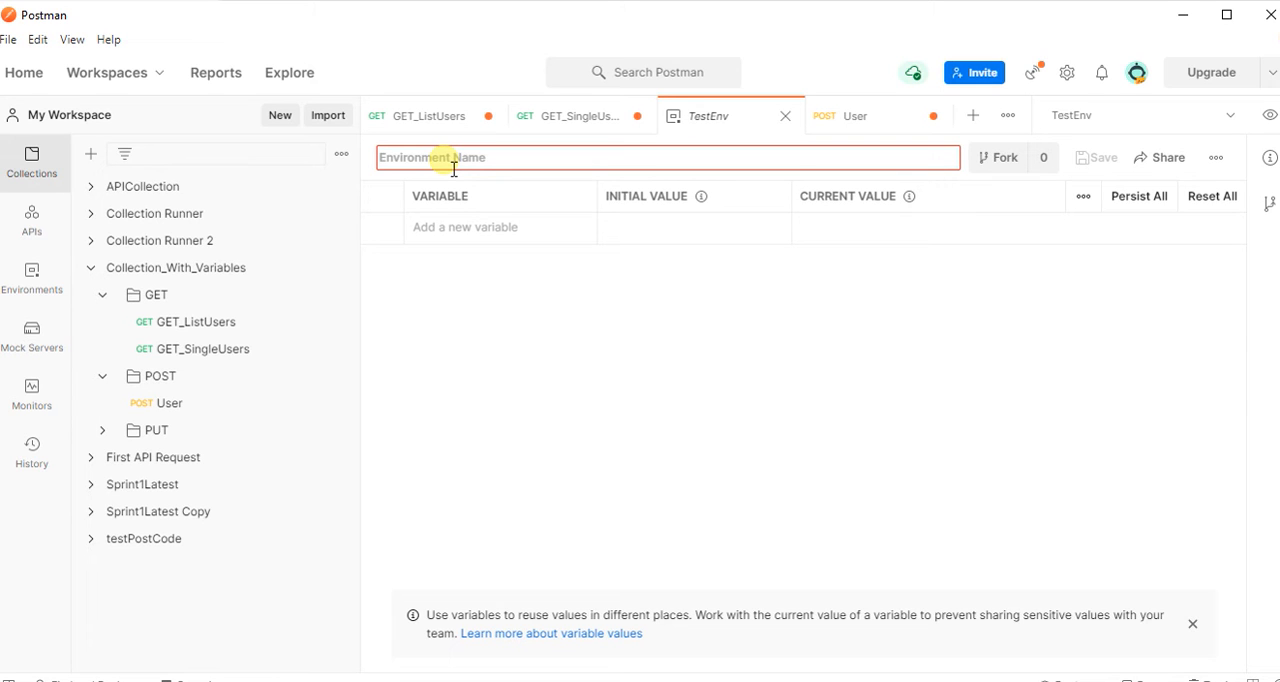
text(TestingEnv)
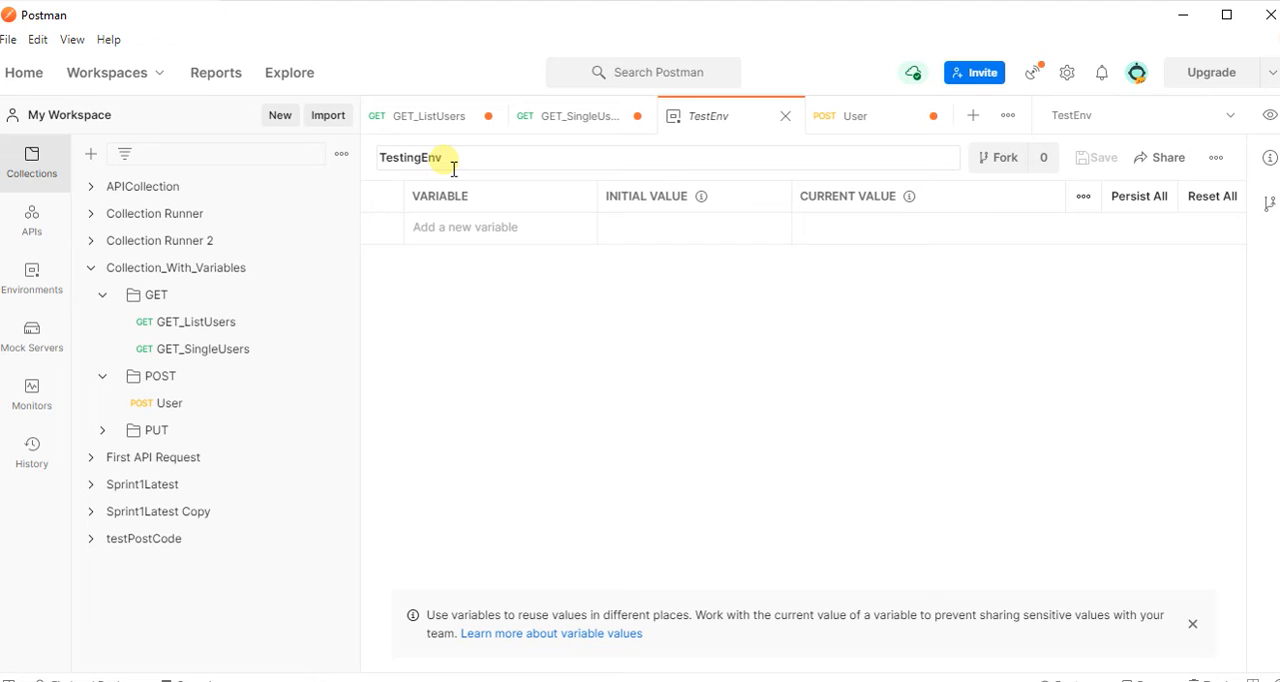
click(588, 428)
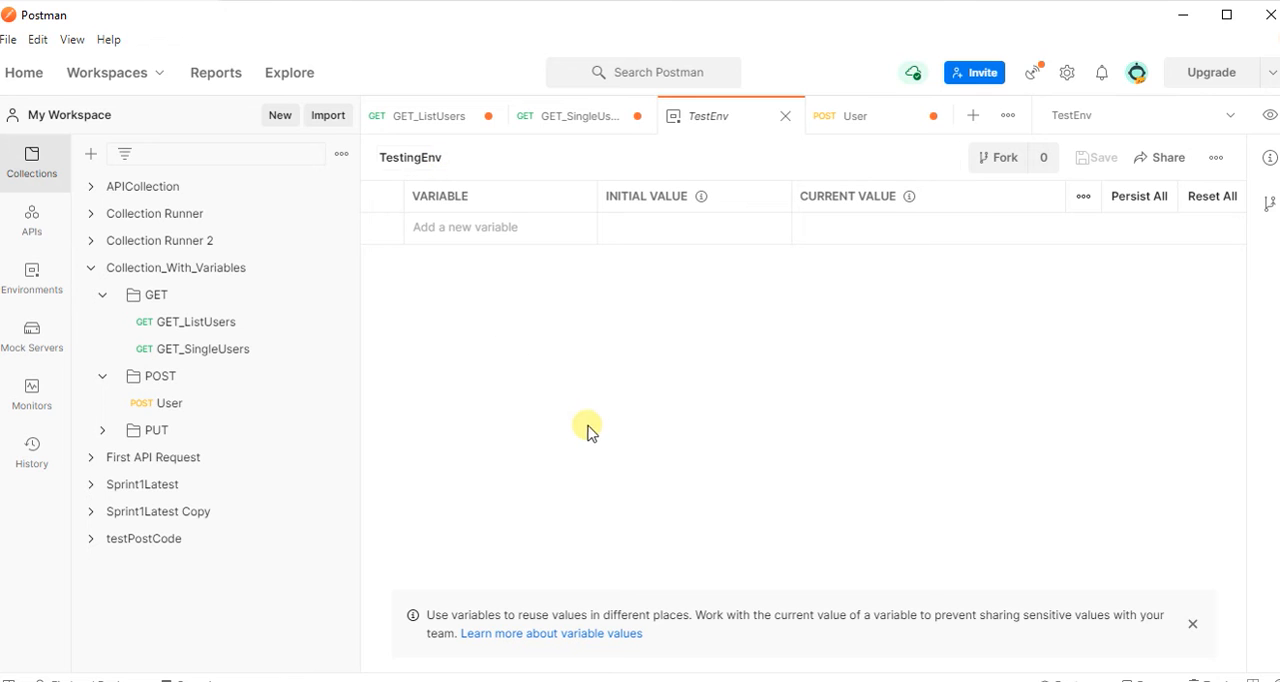
click(471, 238)
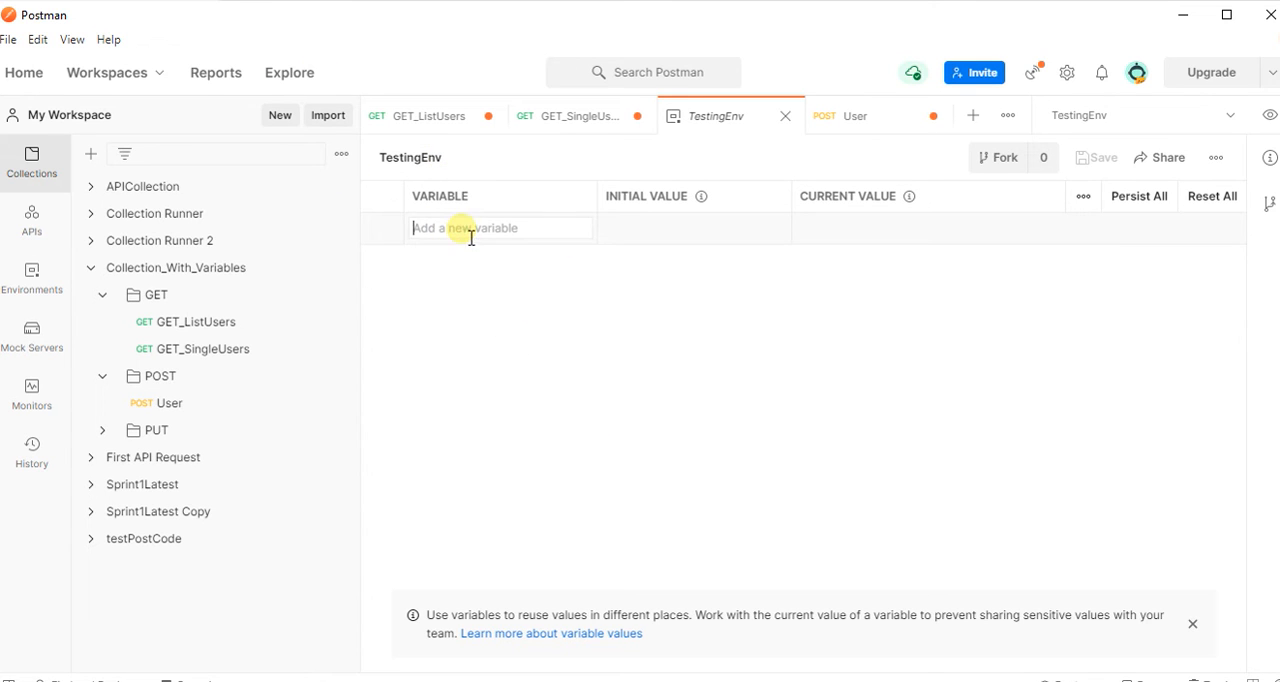
click(558, 318)
click(478, 234)
text(https://reqres.in)
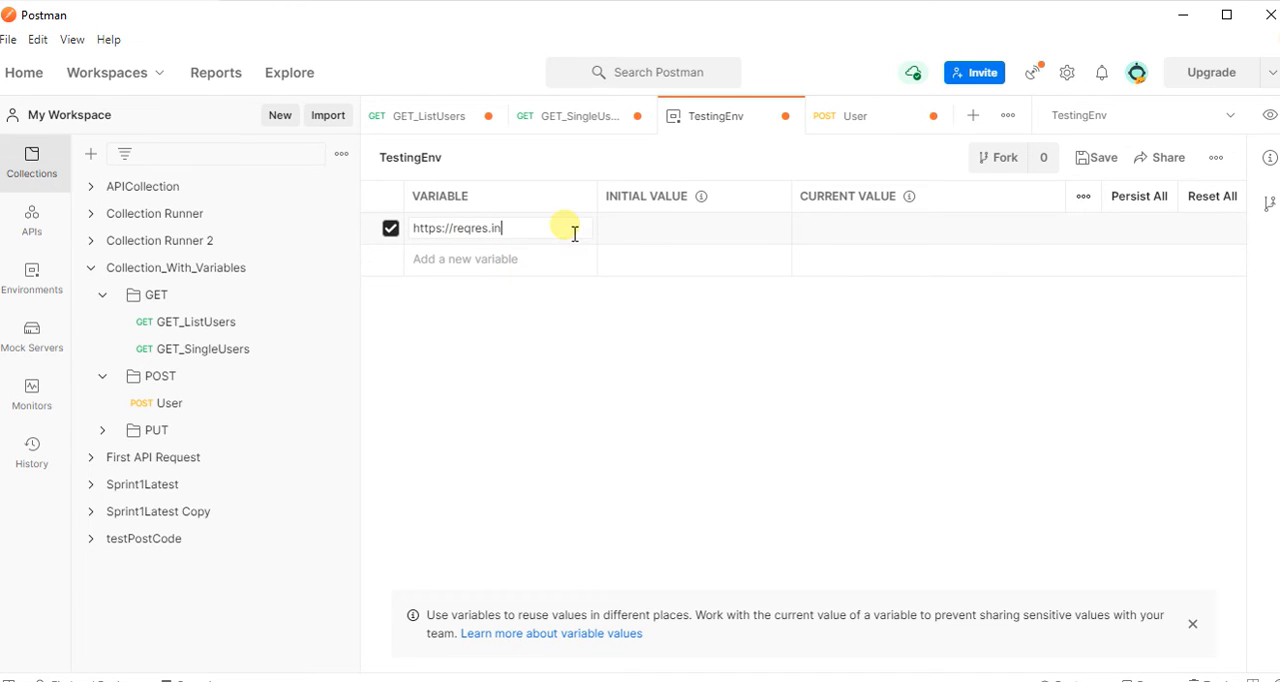
triple_click(530, 230)
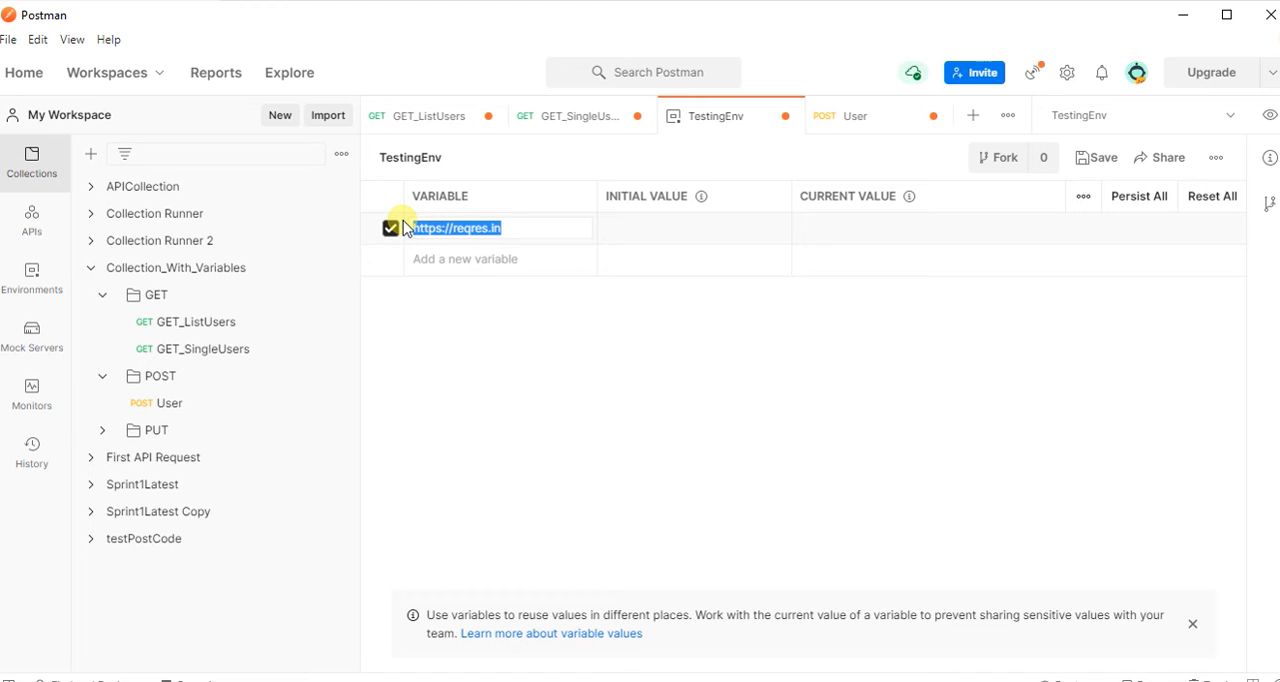
key(ctrl+x)
click(390, 230)
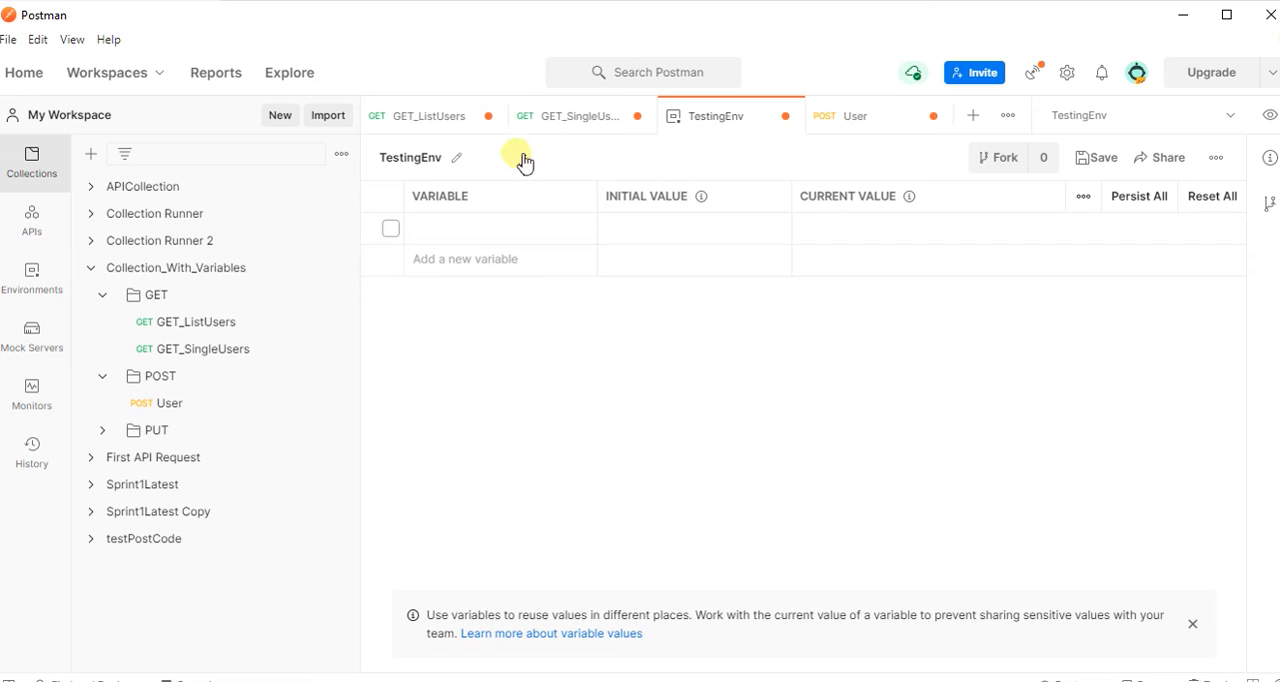
Save and close the TestingEnv environment, and choose TestingEnv as the active environment.
click(1105, 161)
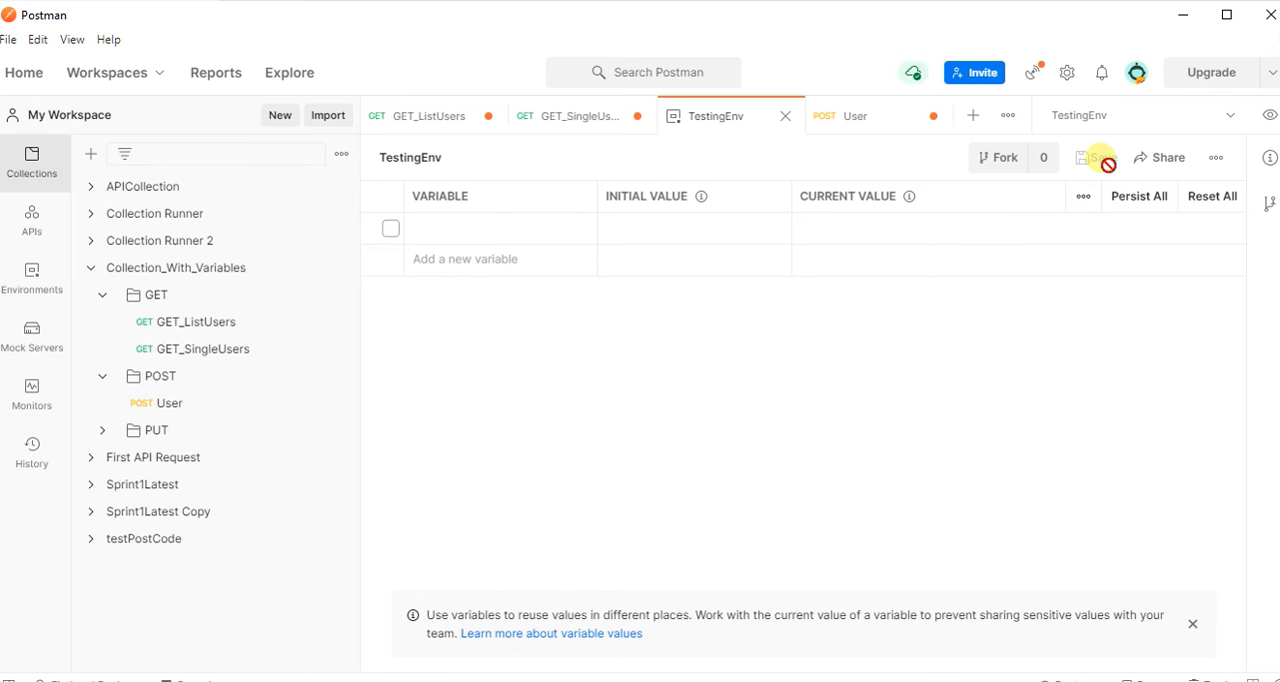
click(785, 116)
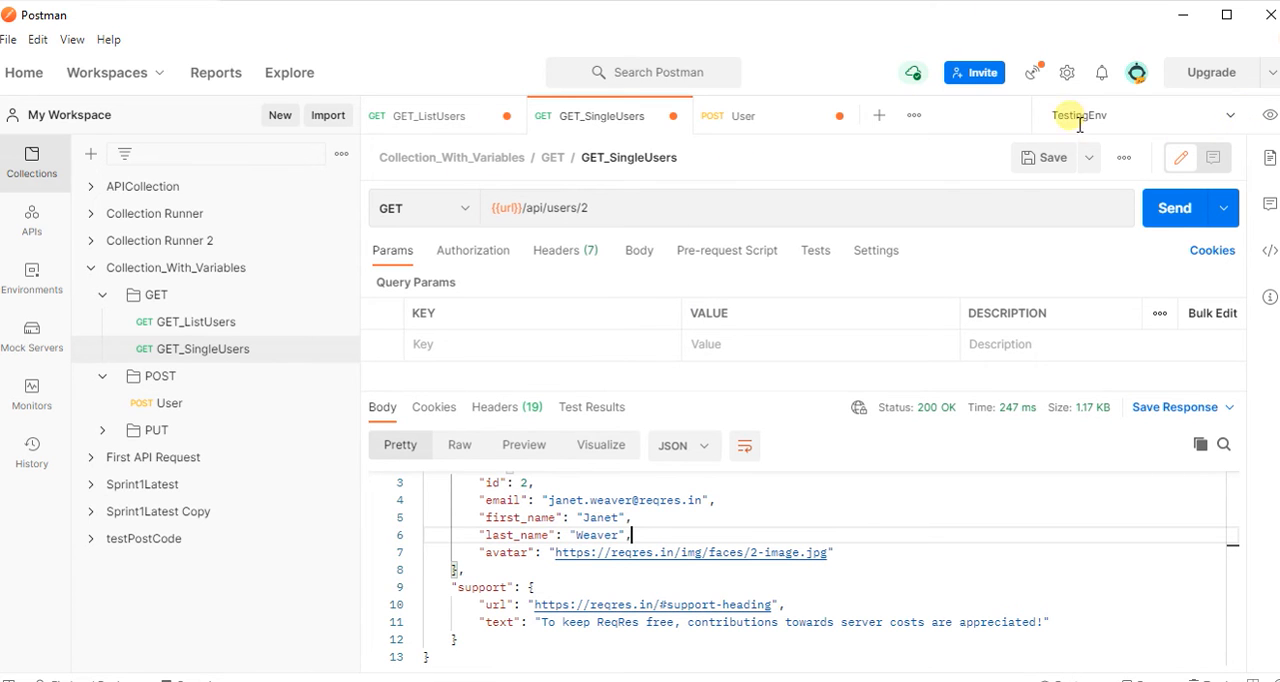
click(1233, 118)
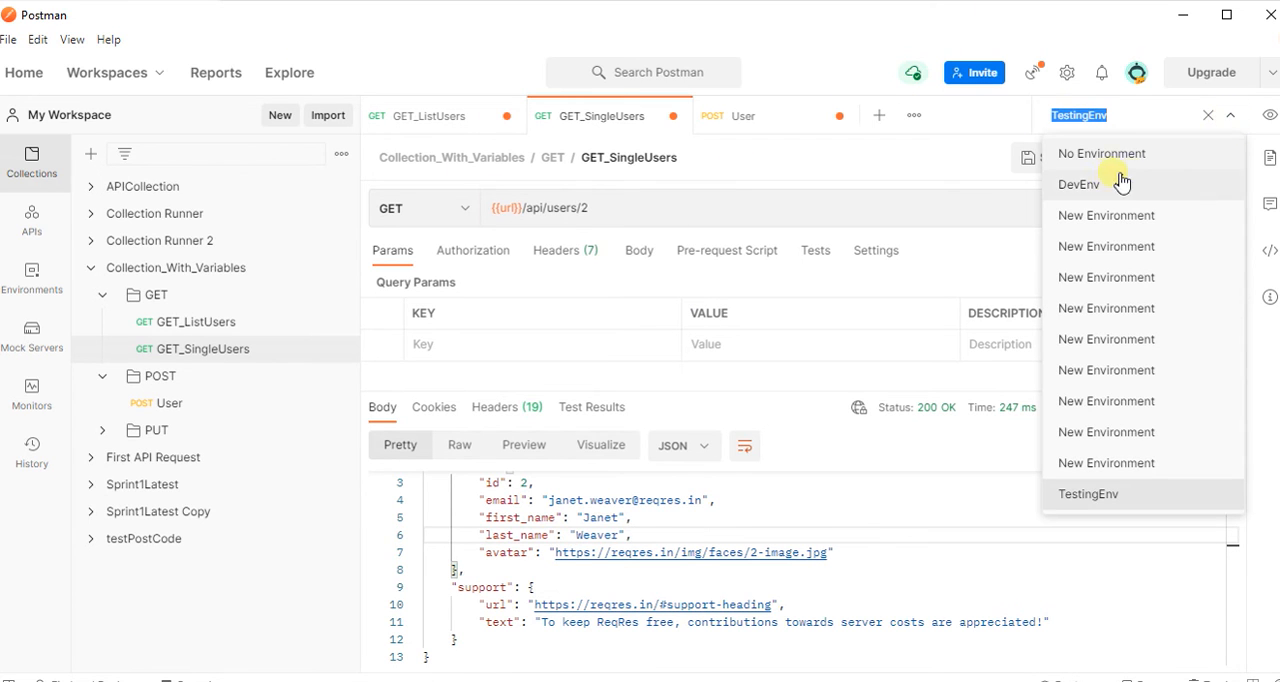
click(1087, 497)
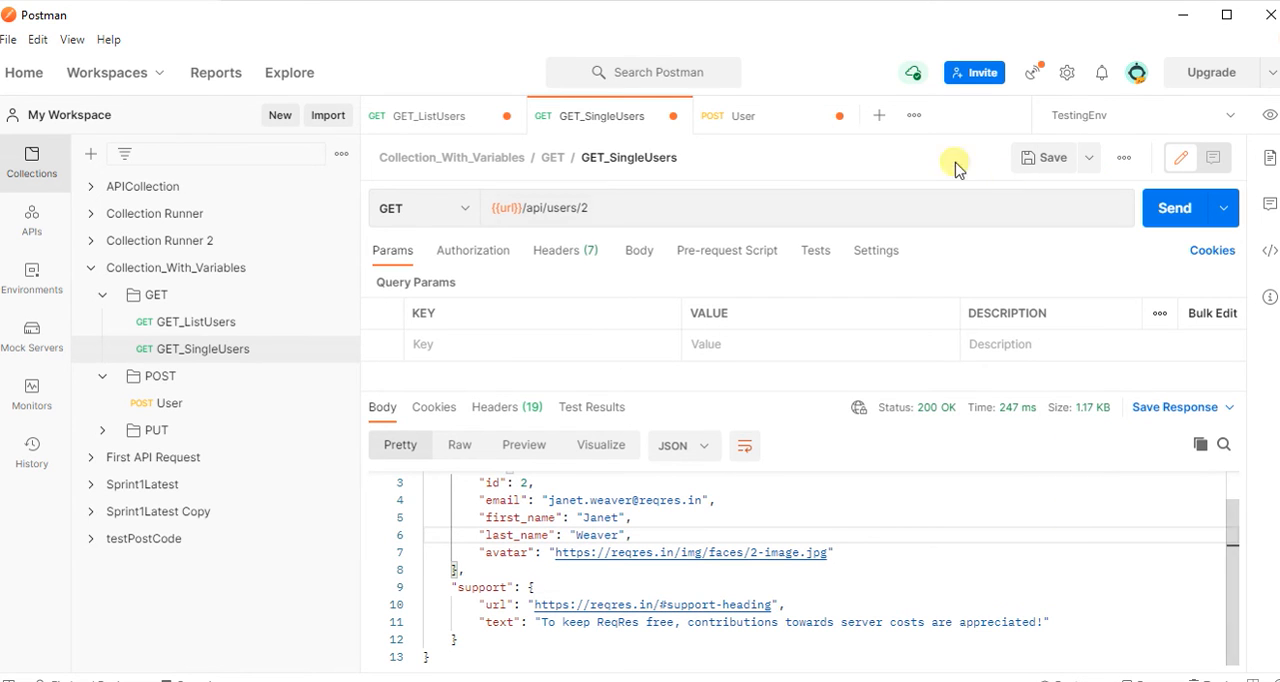
Send the GET_ListUsers request with TestingEnv active and view the environment and global variables.
click(449, 125)
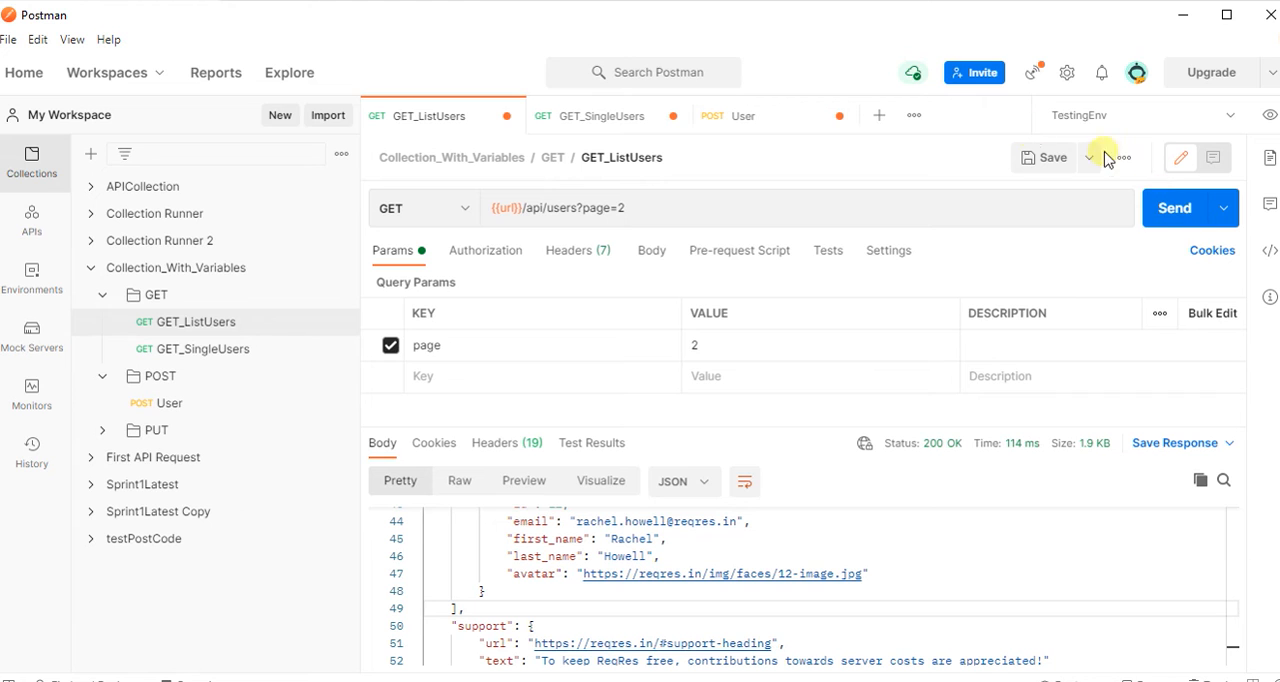
click(1160, 218)
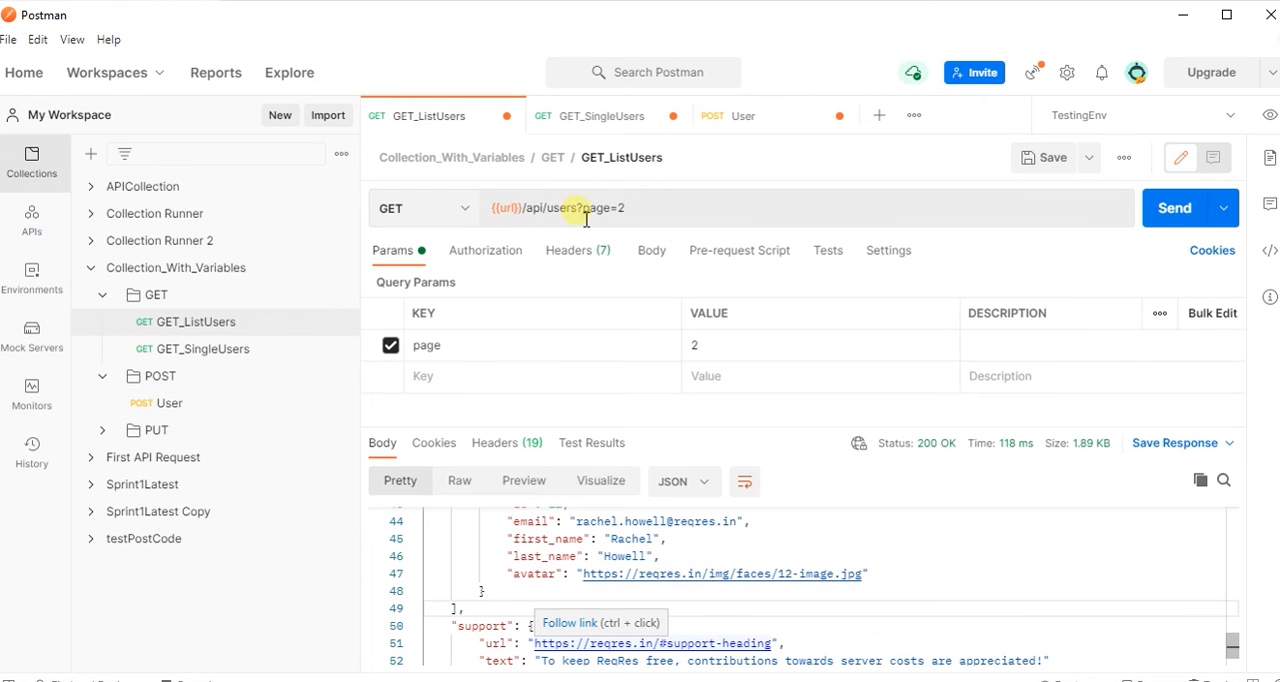
click(1269, 116)
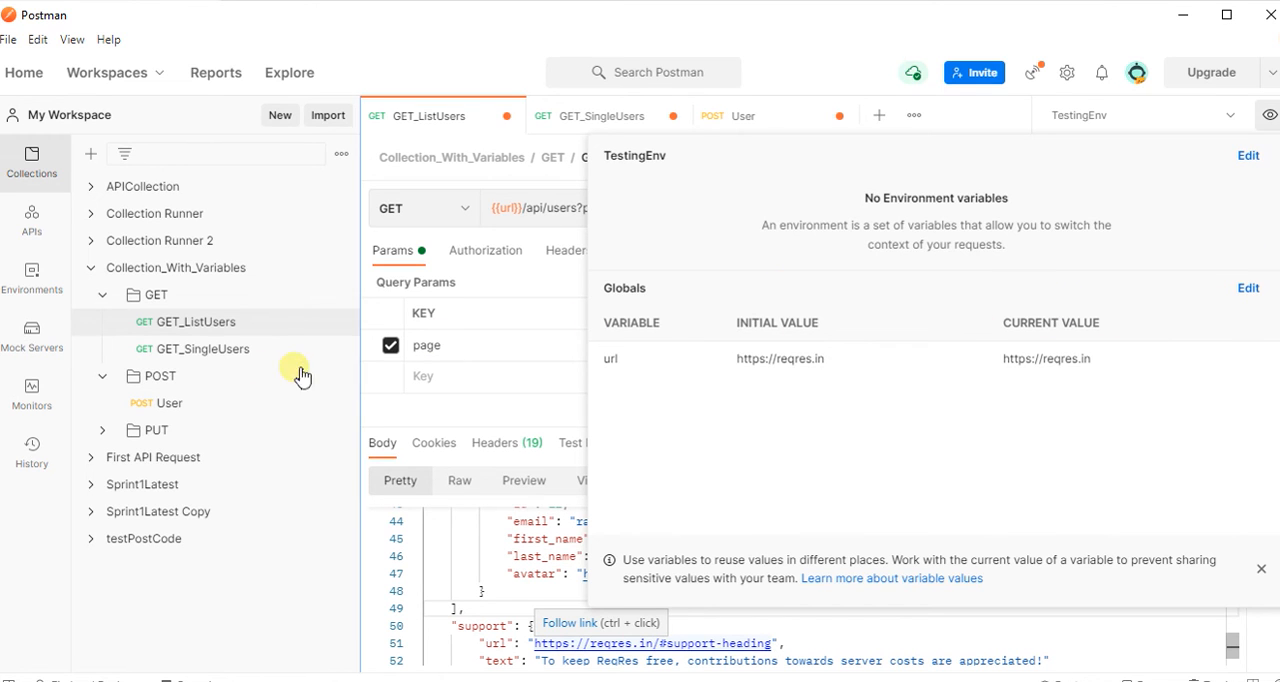
Open Collection_With_Variables and review the list of environments and the environment and global variables.
click(262, 278)
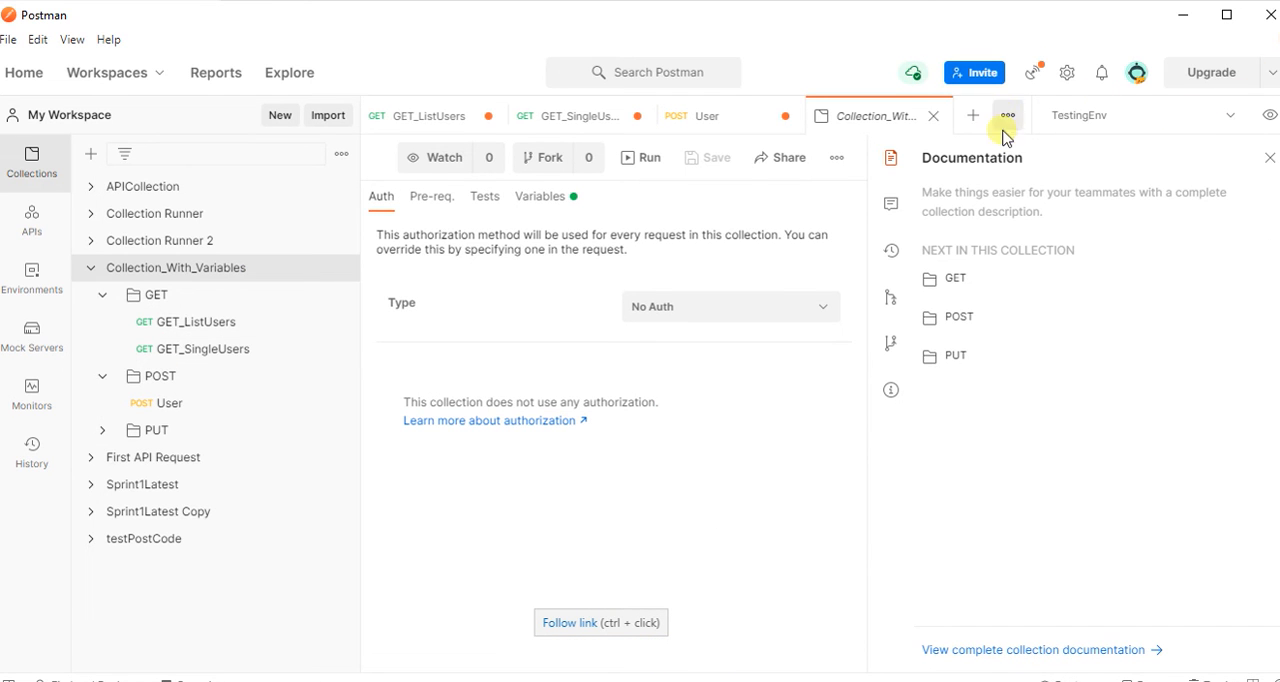
click(1232, 116)
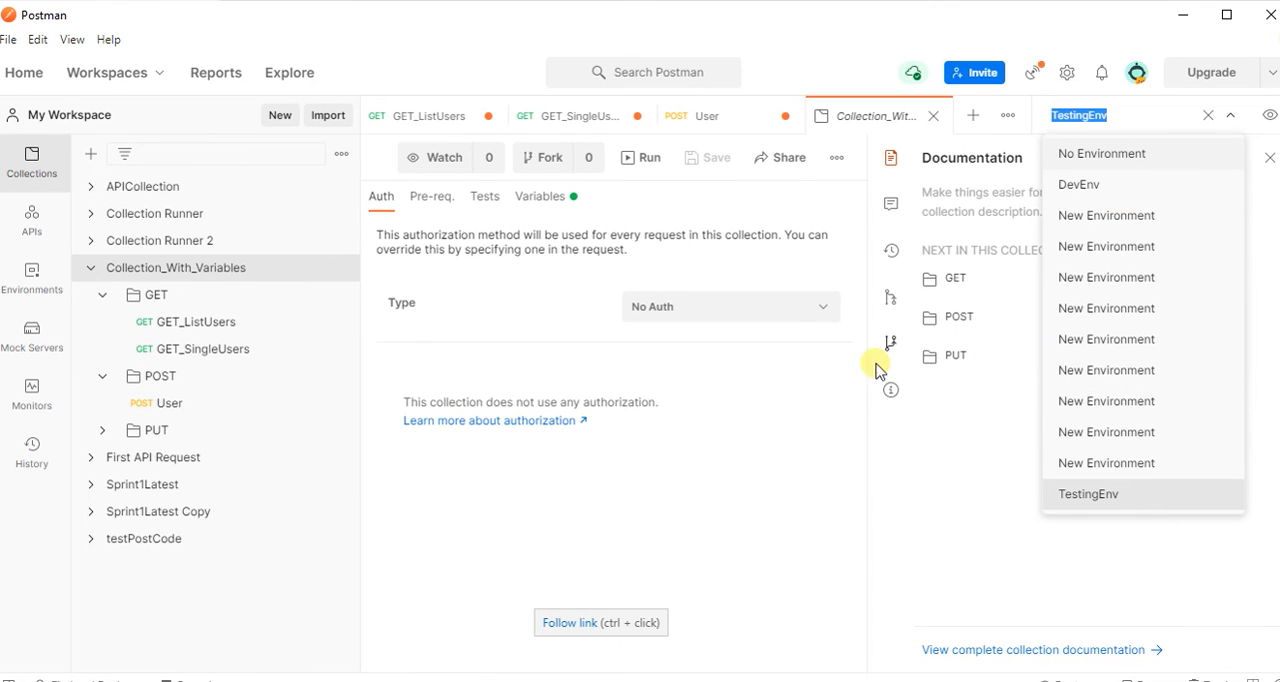
click(757, 428)
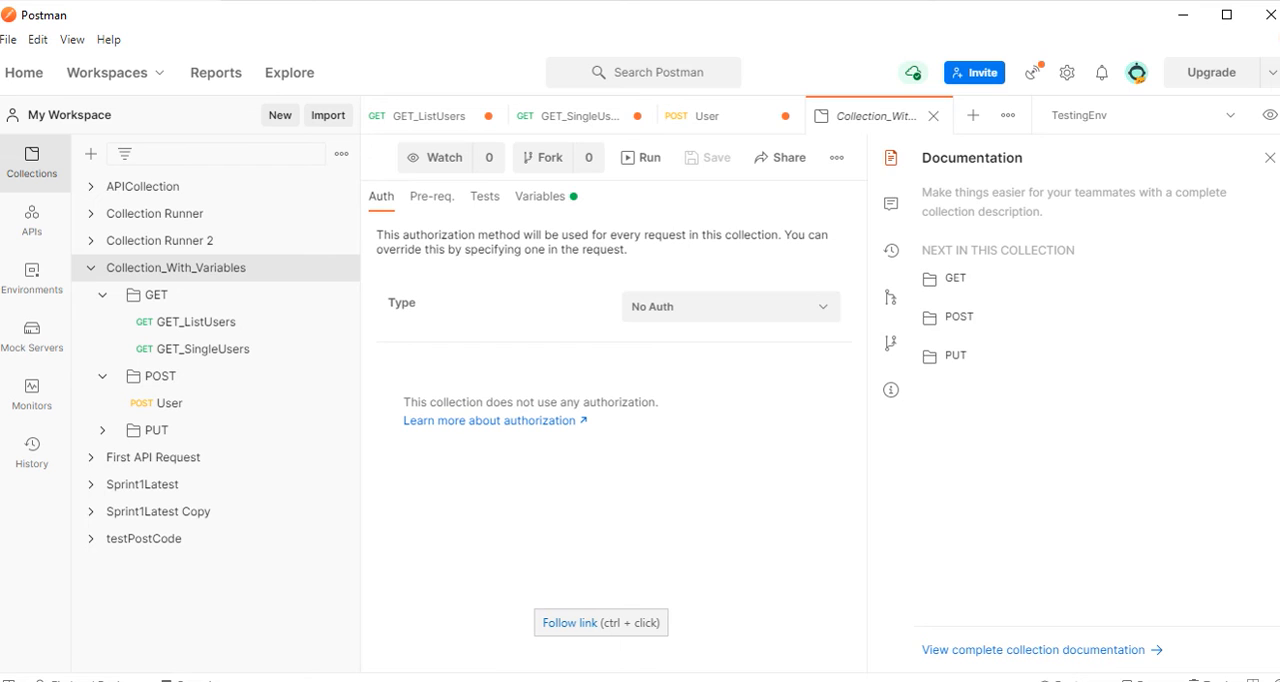
click(1268, 115)
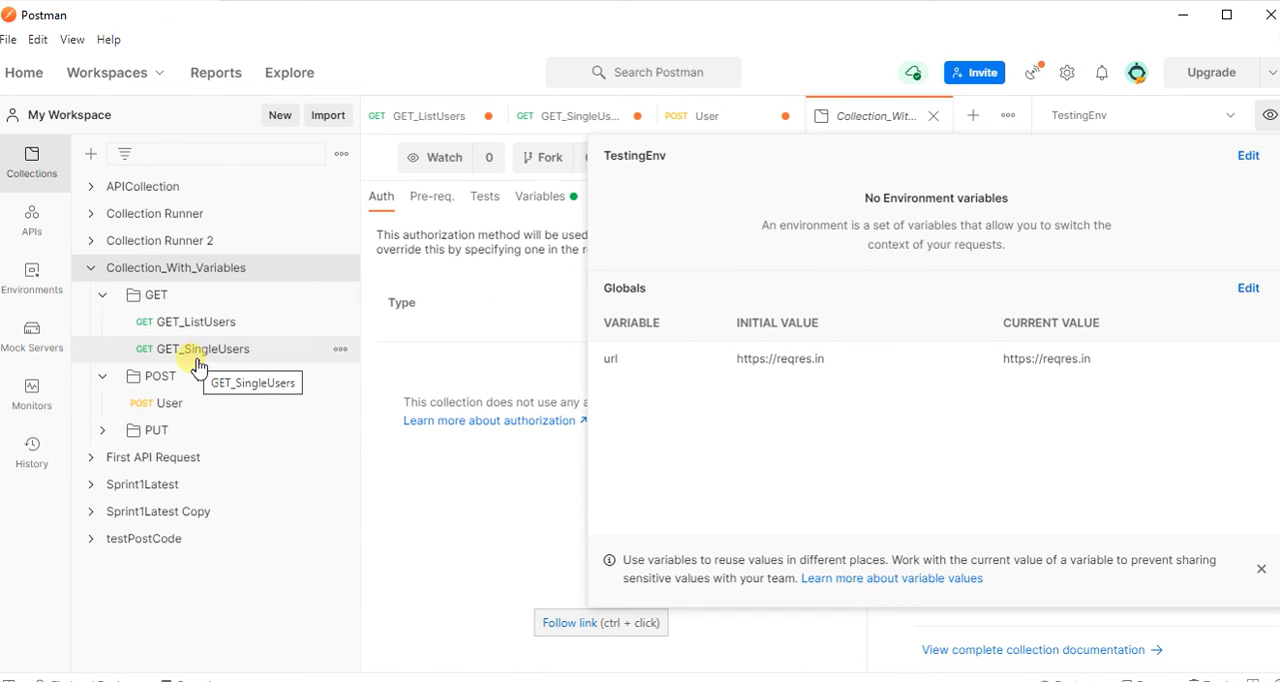
click(522, 347)
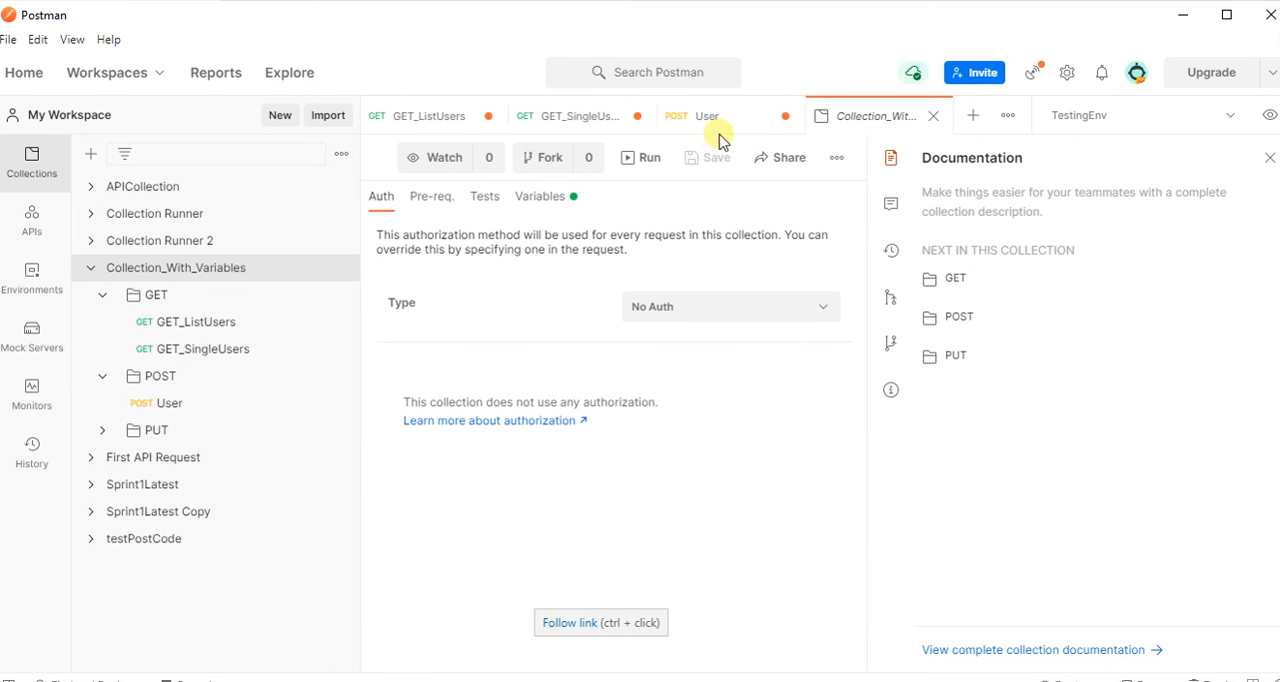
Return to the User POST request and save its changes, keeping the request open.
click(785, 118)
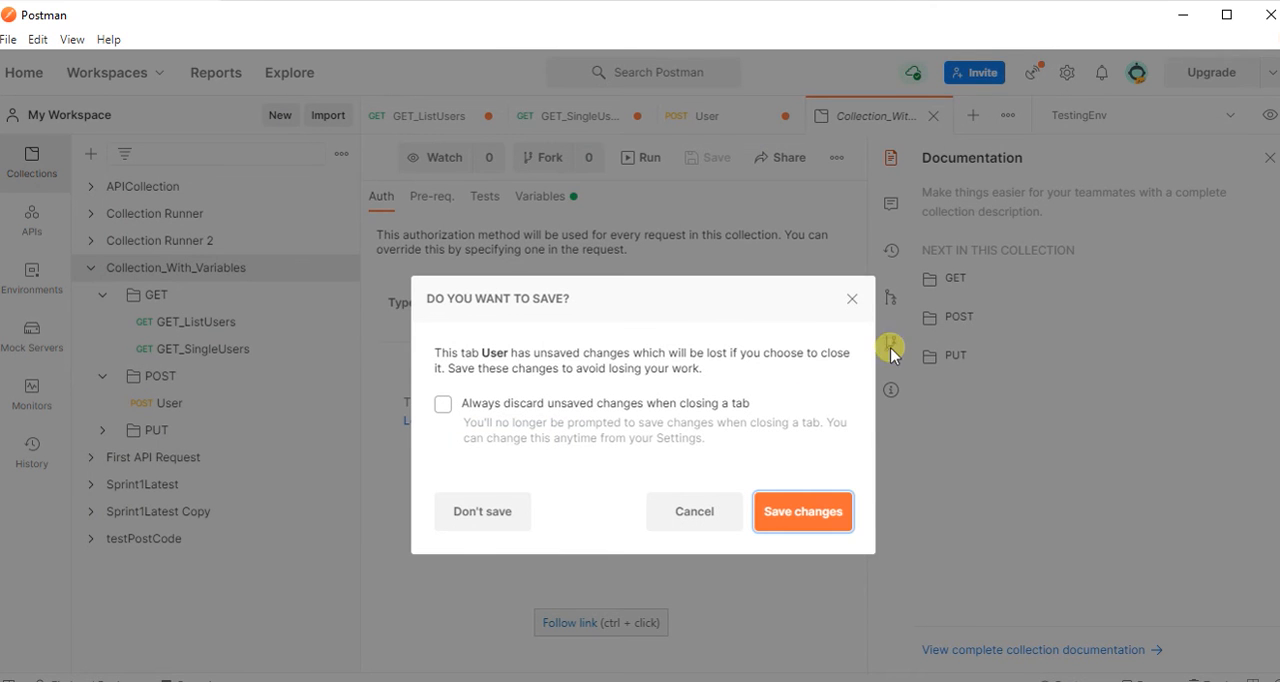
click(854, 298)
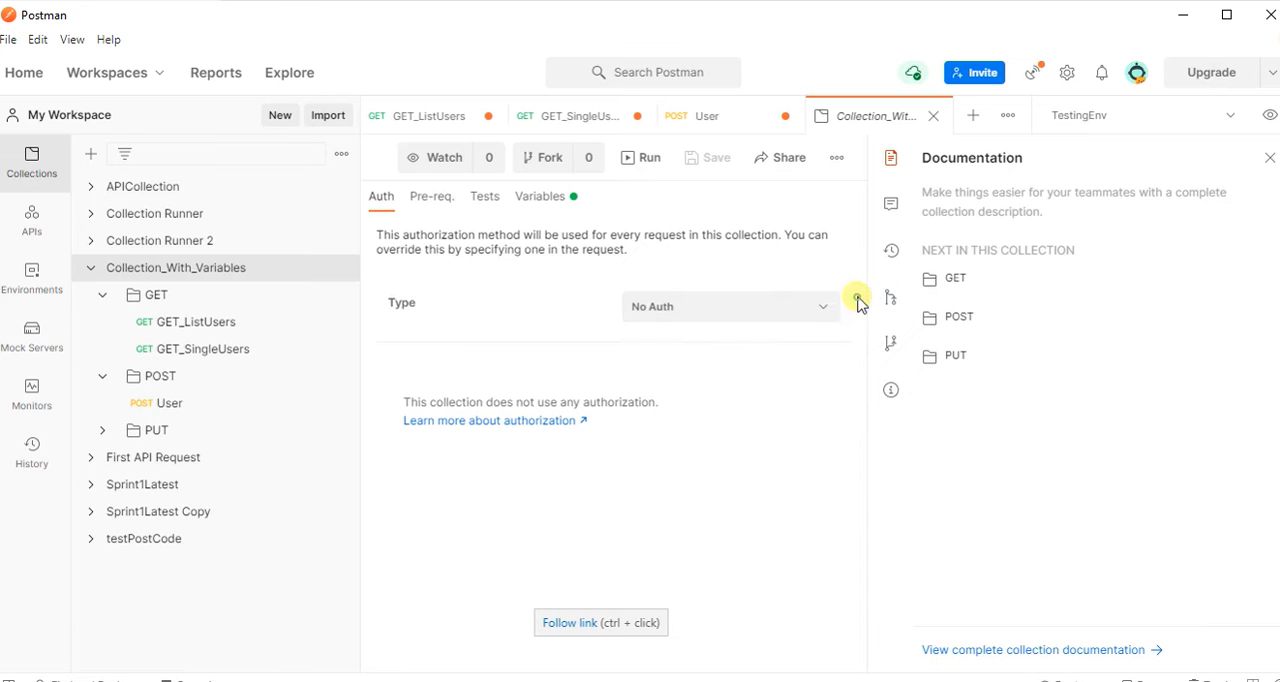
click(712, 126)
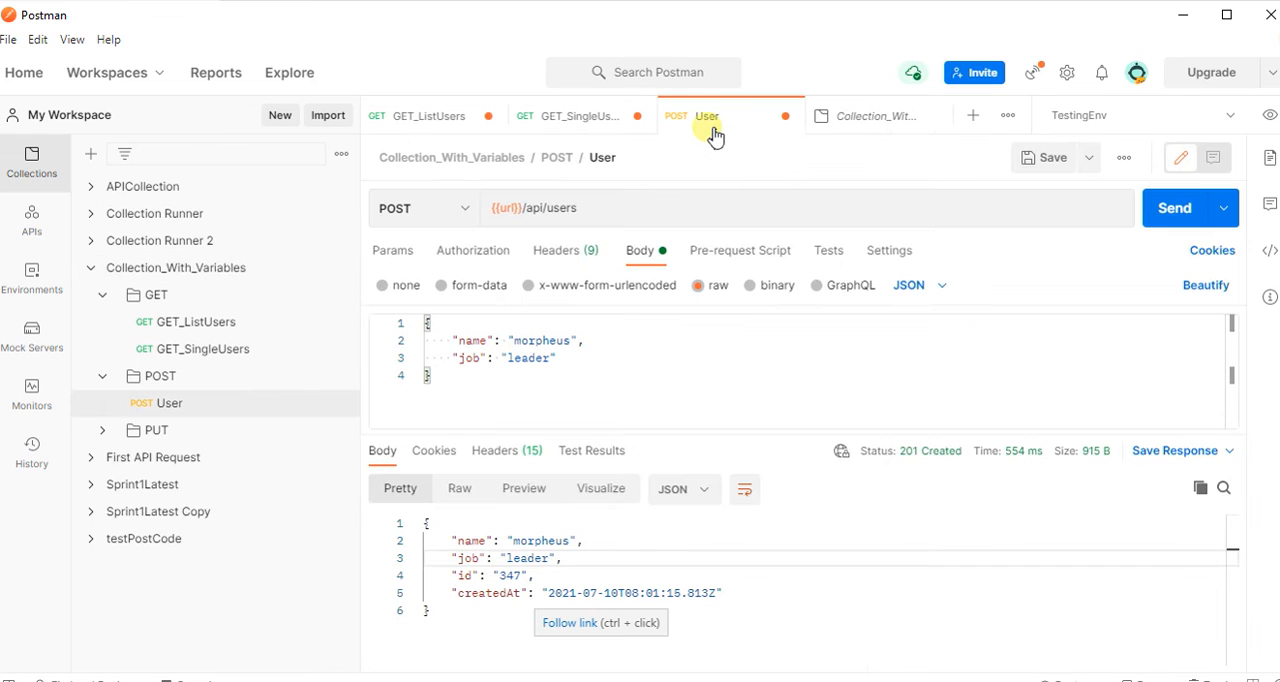
click(1050, 160)
Review the User request's test scripts, the contents of Collection_With_Variables, the available environments, and the url variable in the address.
click(834, 258)
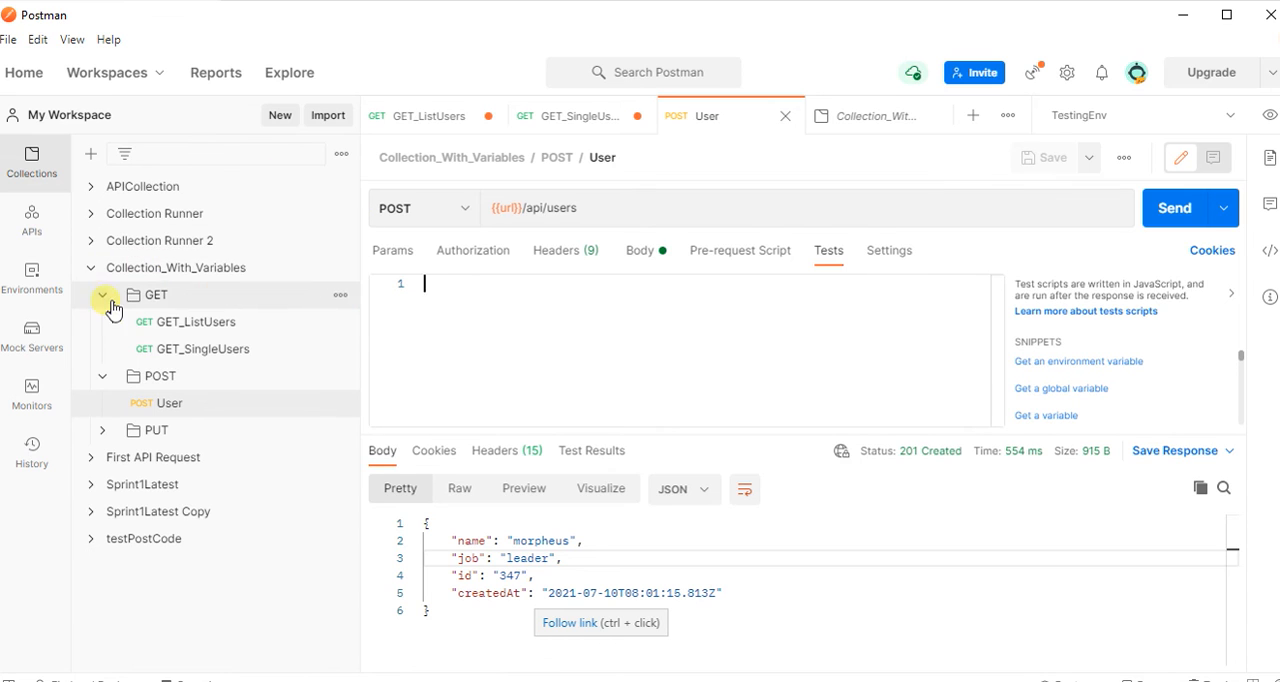
click(91, 268)
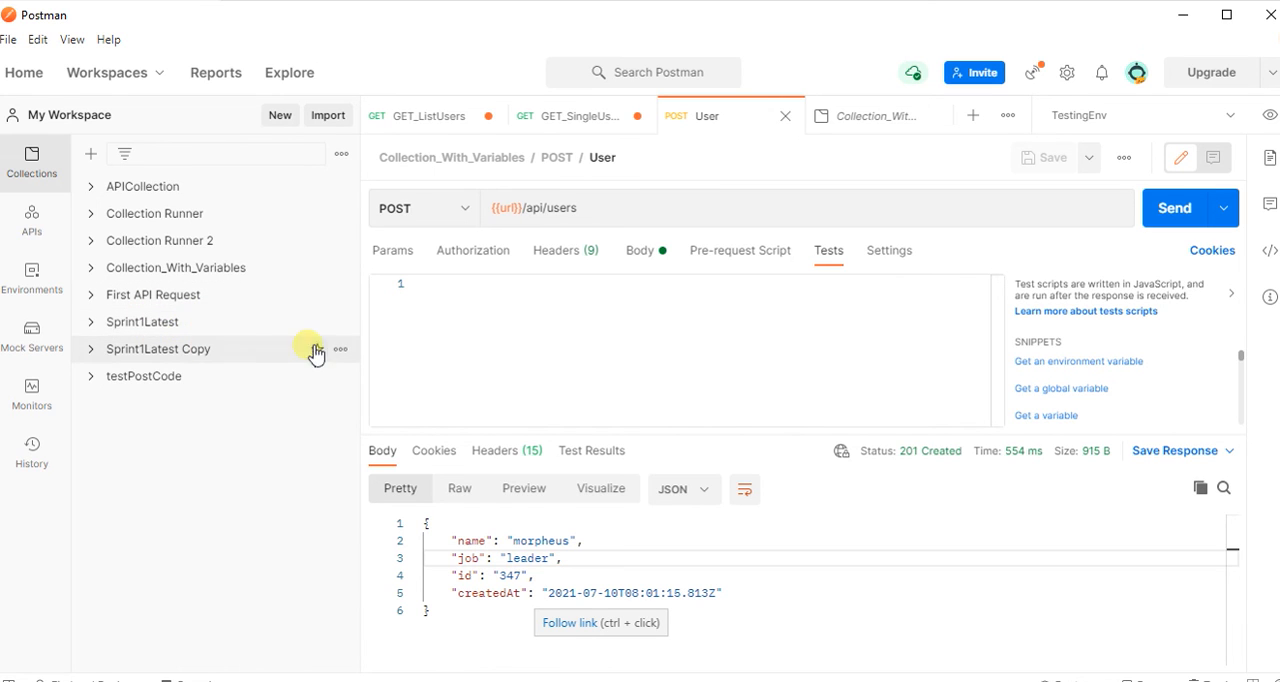
click(93, 268)
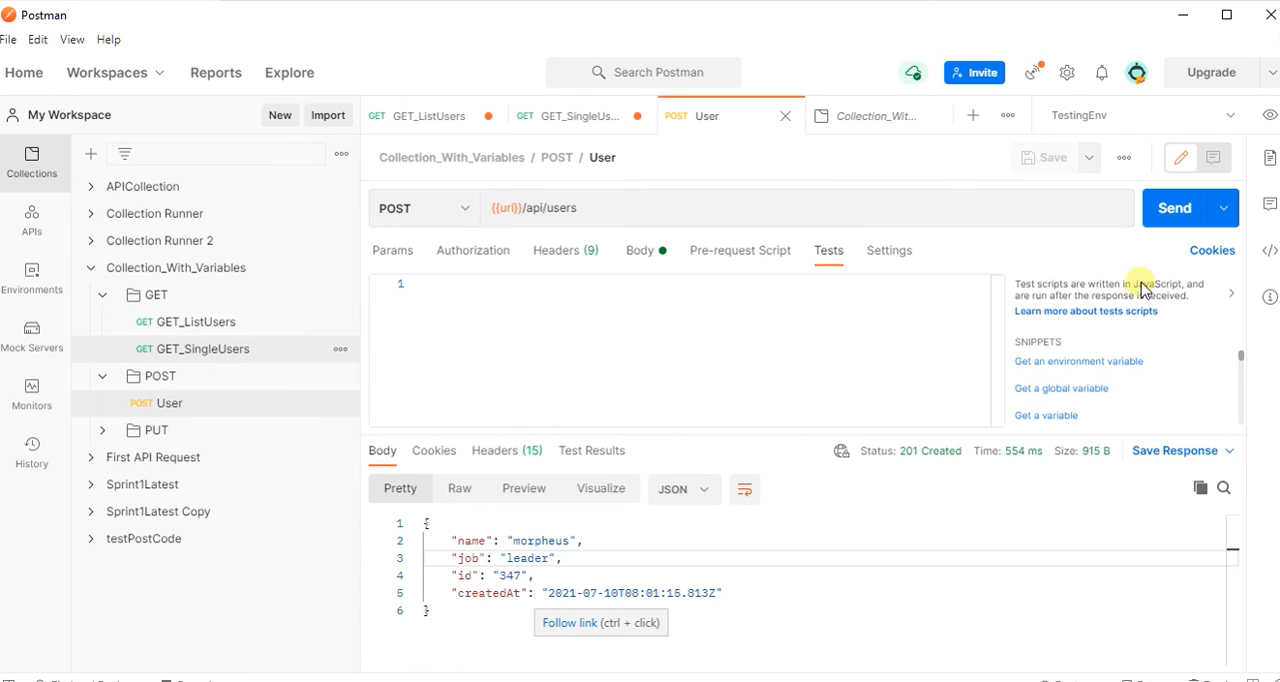
click(1229, 118)
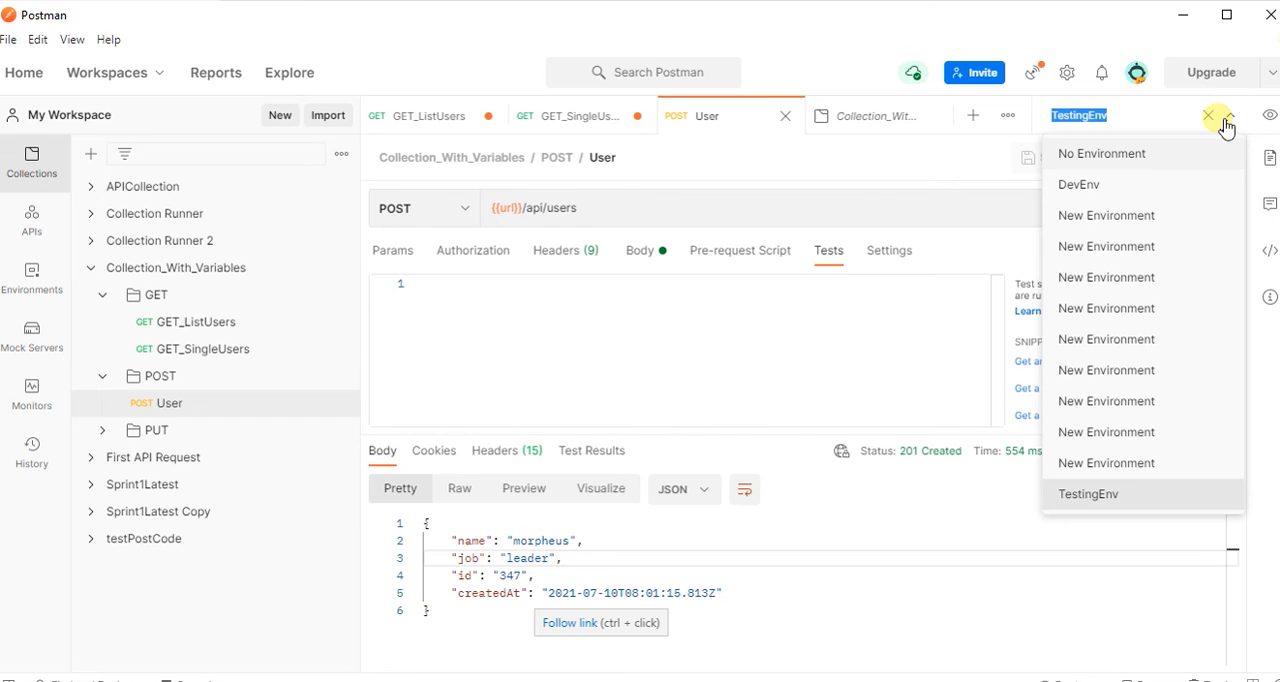
click(690, 360)
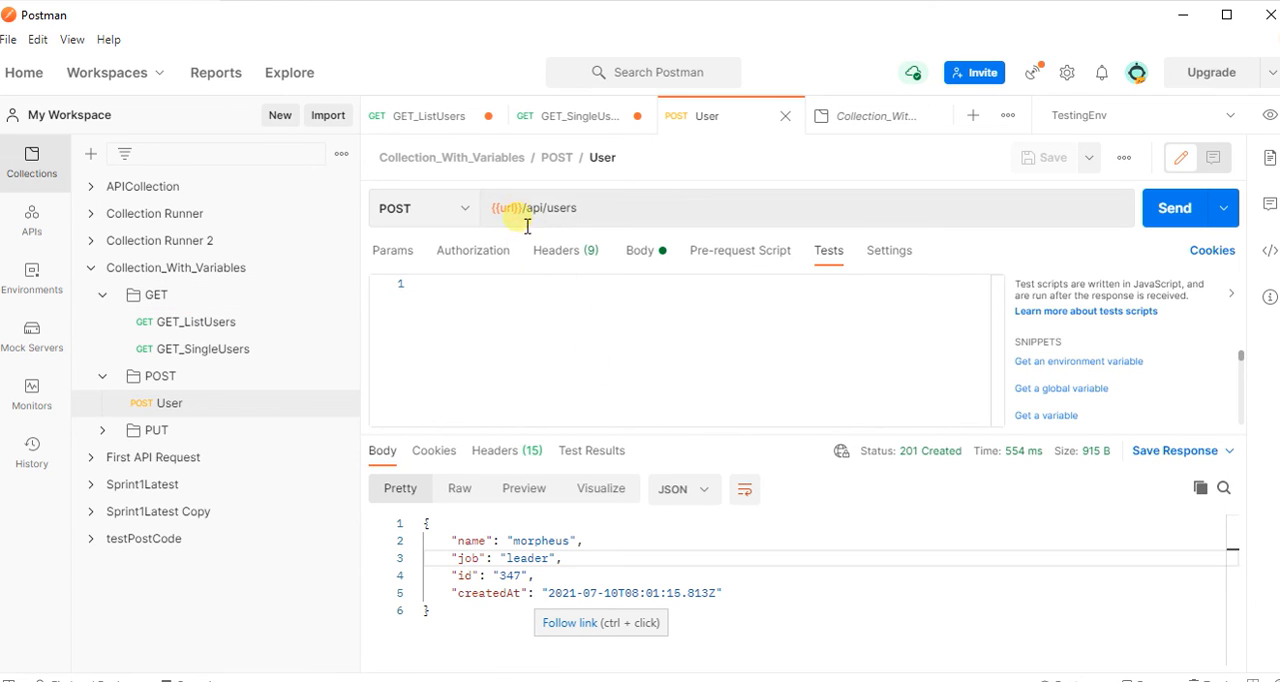
mouse_move(512, 221)
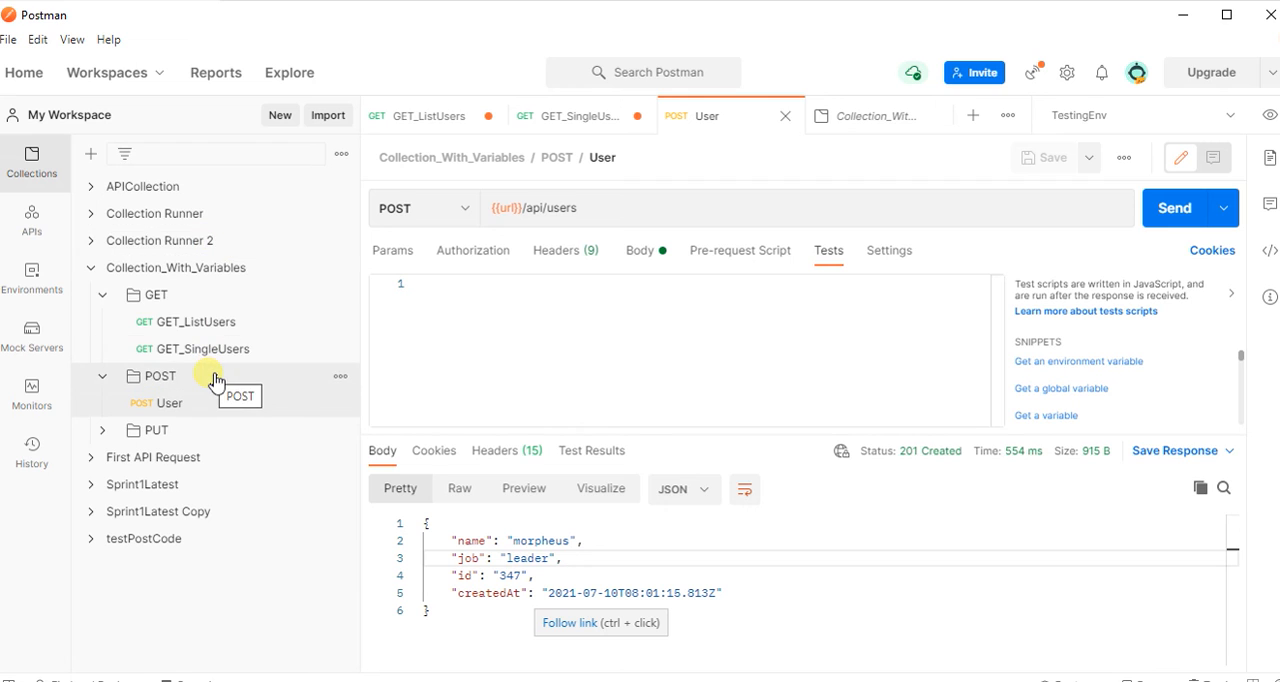
click(238, 408)
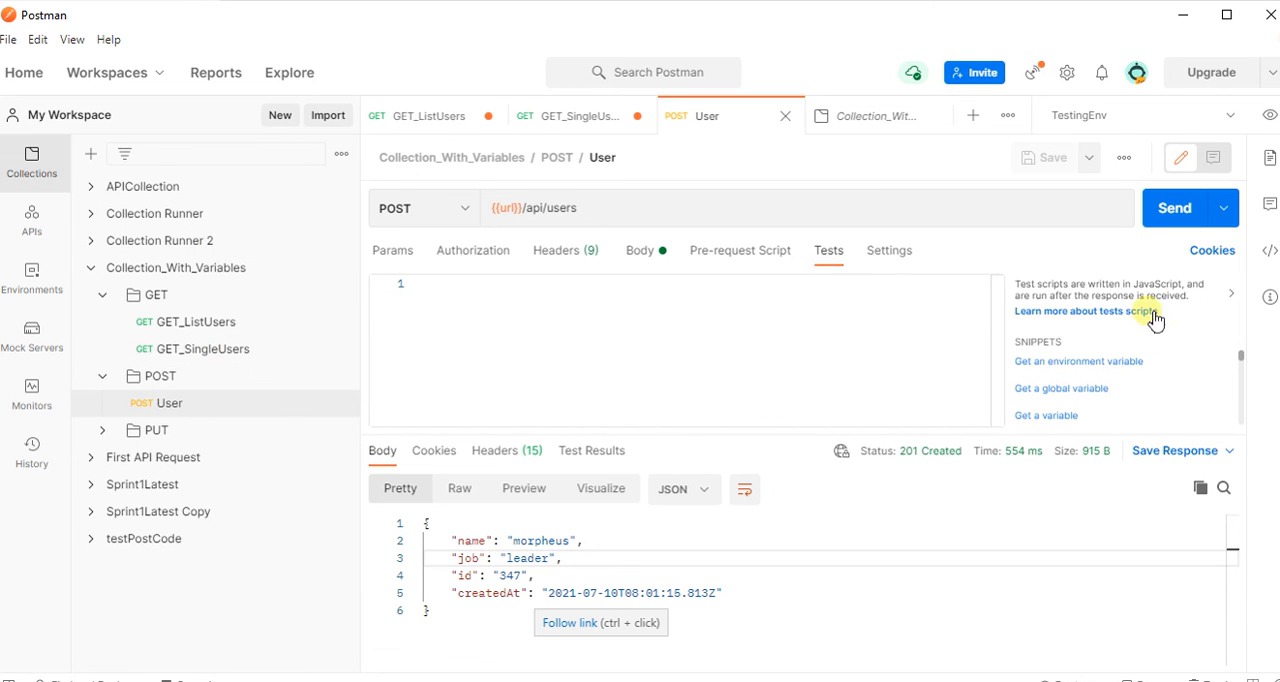